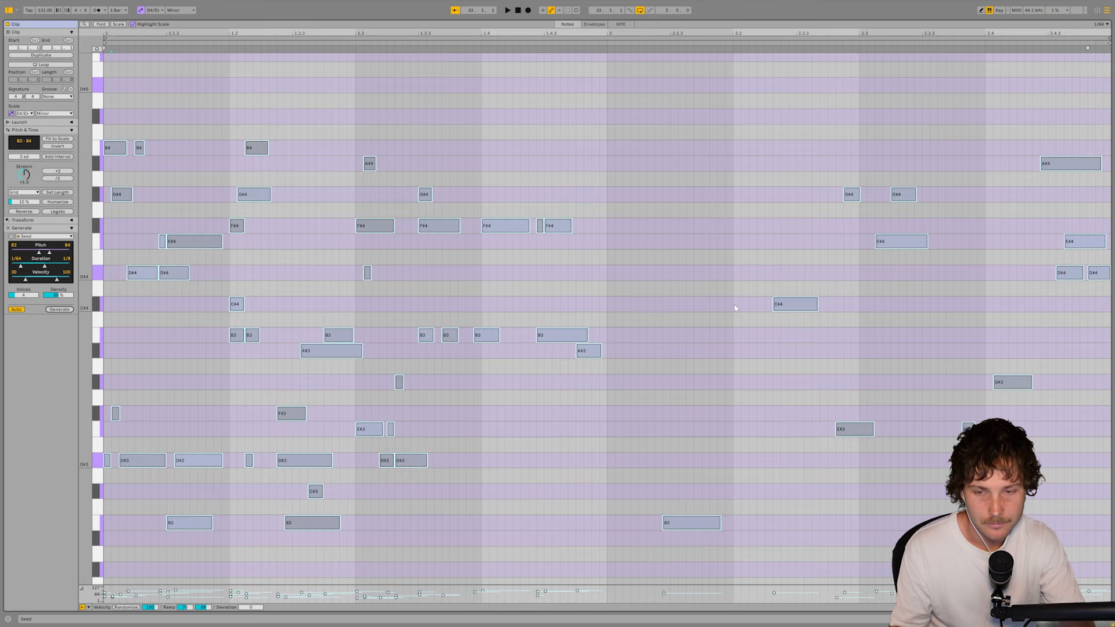
- Clear all notes from the clip, coarsen the grid to 1/4, and generate a new Seed pattern
key(Delete)
key(ctrl+2)
key(ctrl+2)
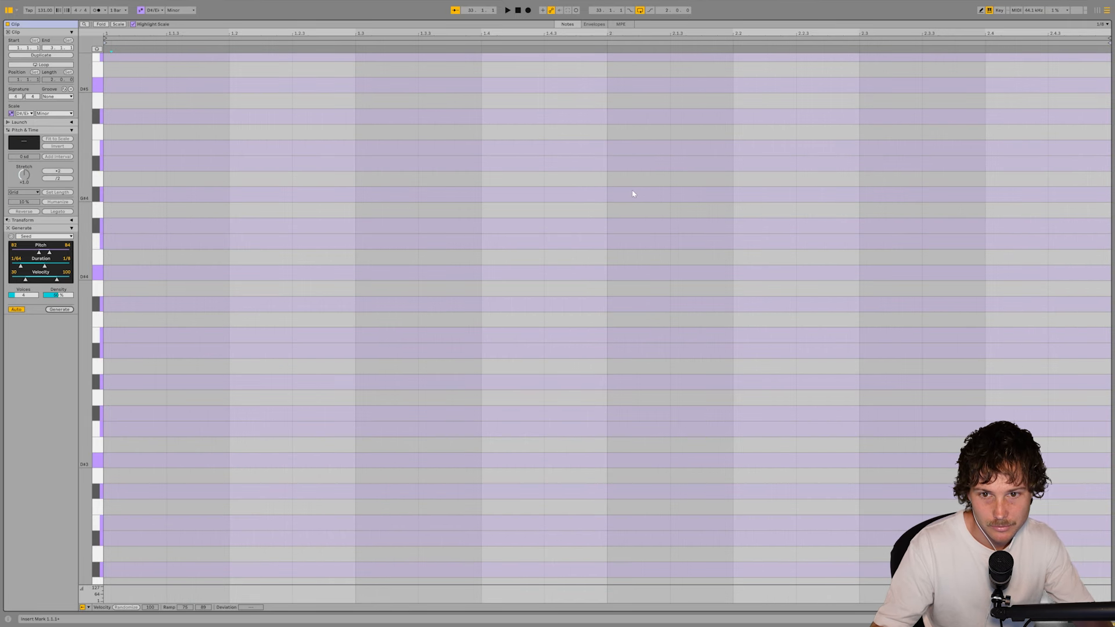
click(67, 311)
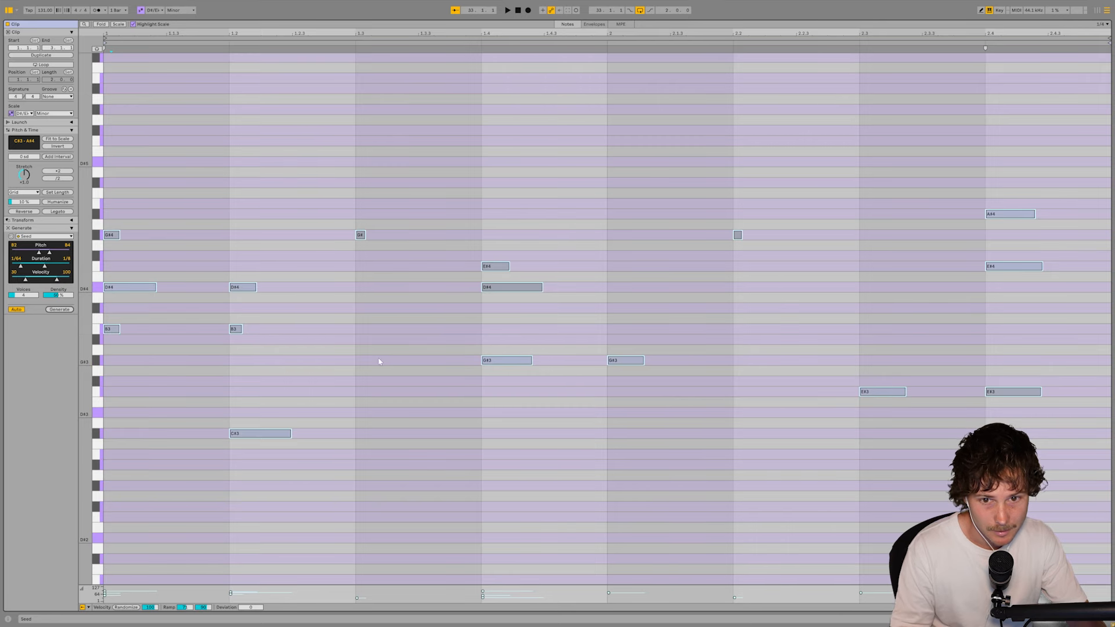
- Replace the generated pattern with the long chord notes between A#1 and C#3, with the first chord starting at bar 1
key(Delete)
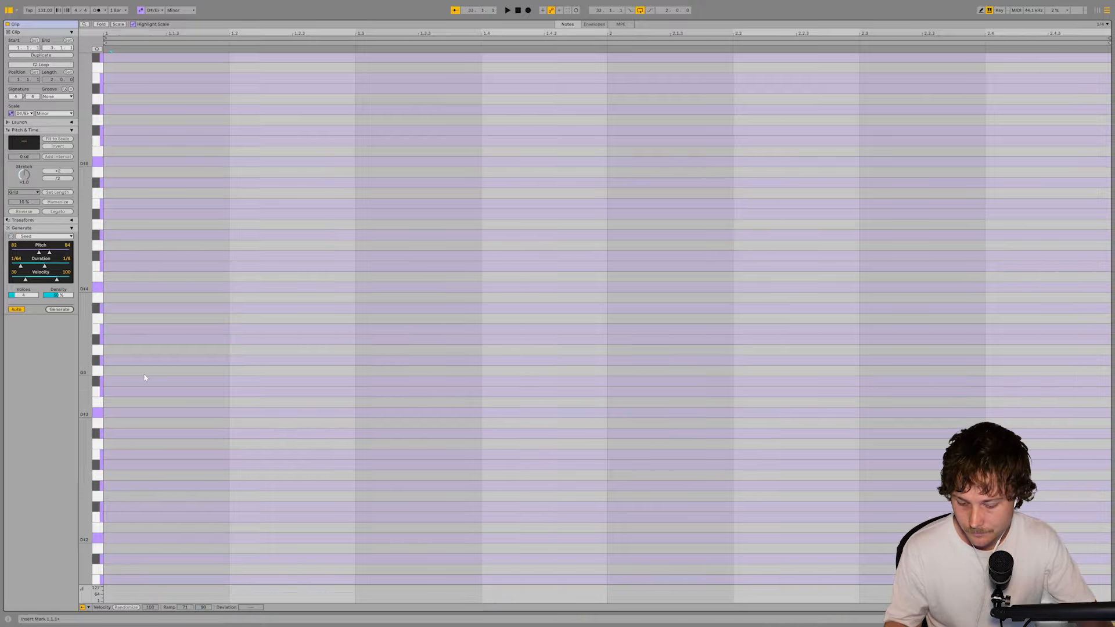
key(ctrl+z)
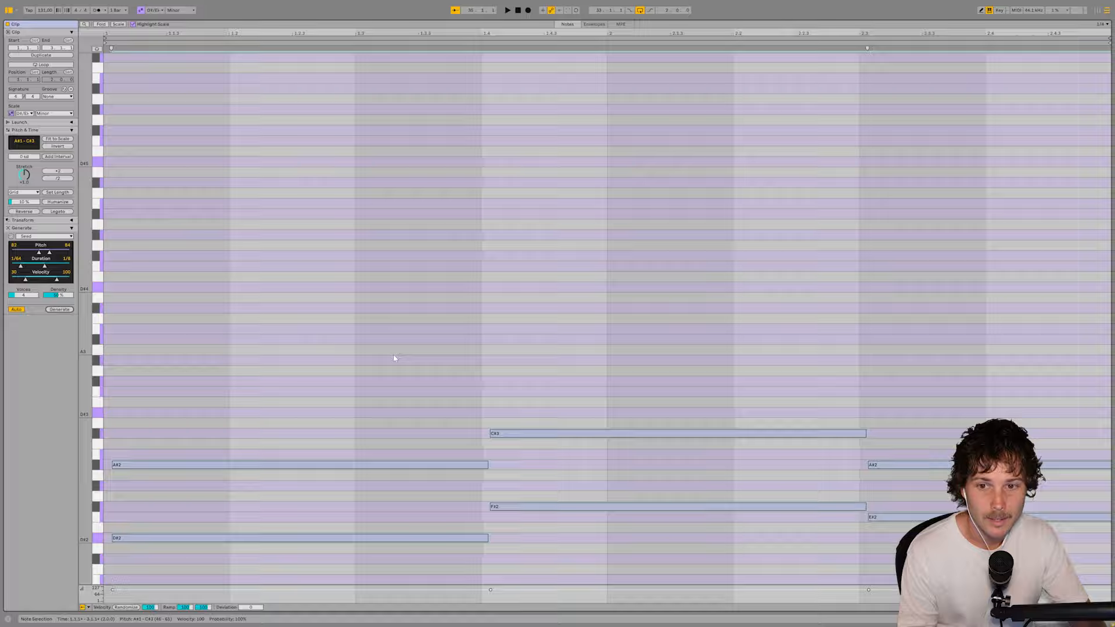
scroll(464, 360, up, 5)
scroll(528, 387, down, 2)
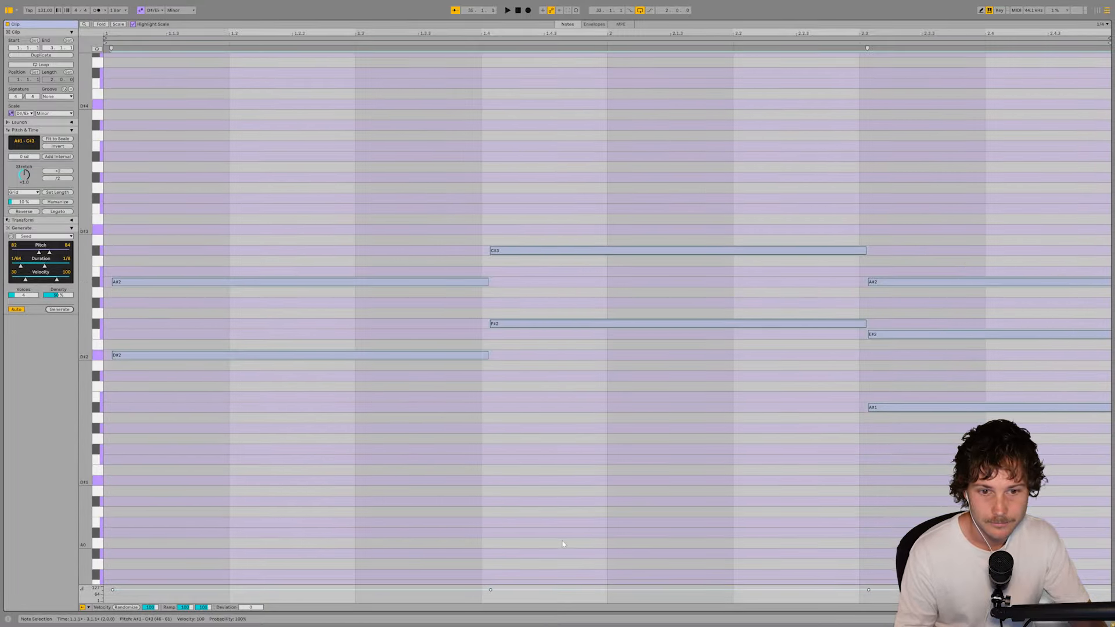
click(662, 485)
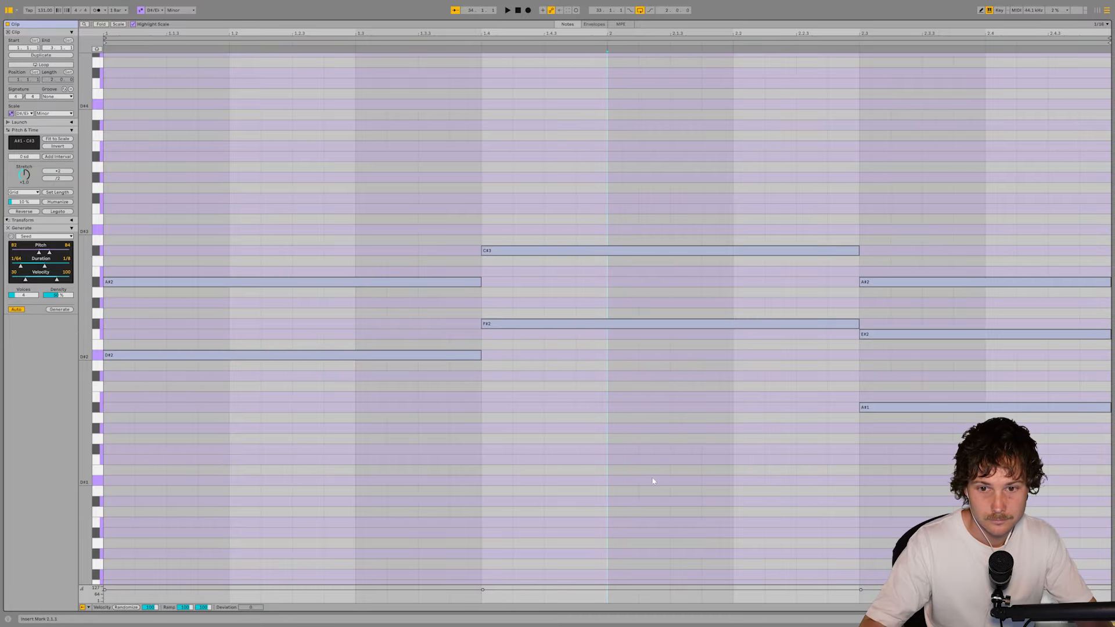
click(642, 451)
- Play back the long chord progression in the clip
scroll(592, 490, up, 1)
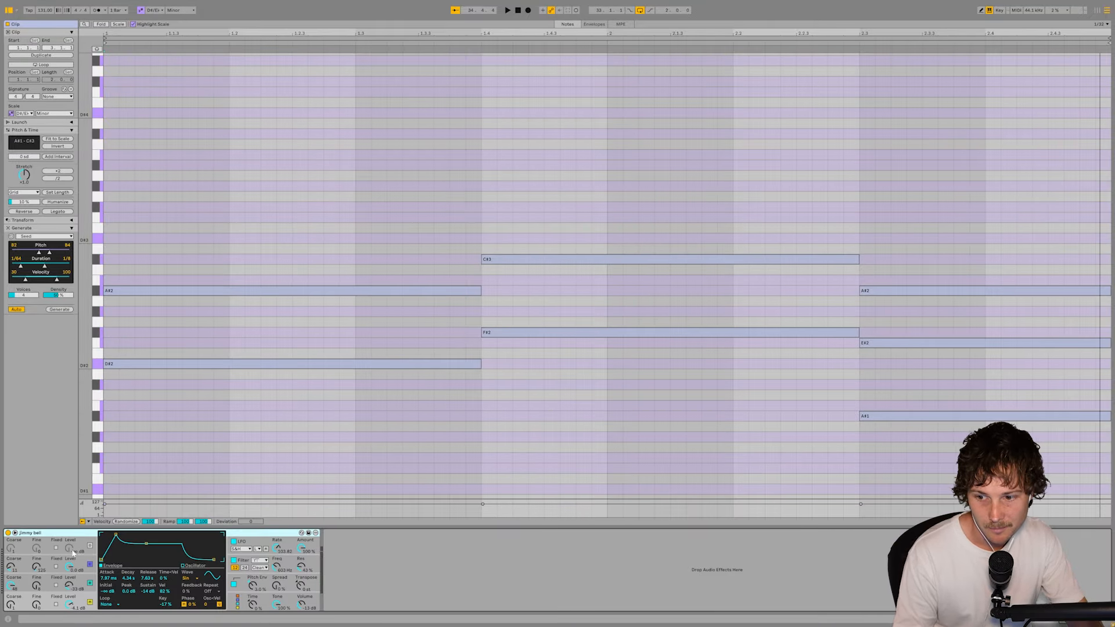
key(space)
scroll(428, 308, down, 2)
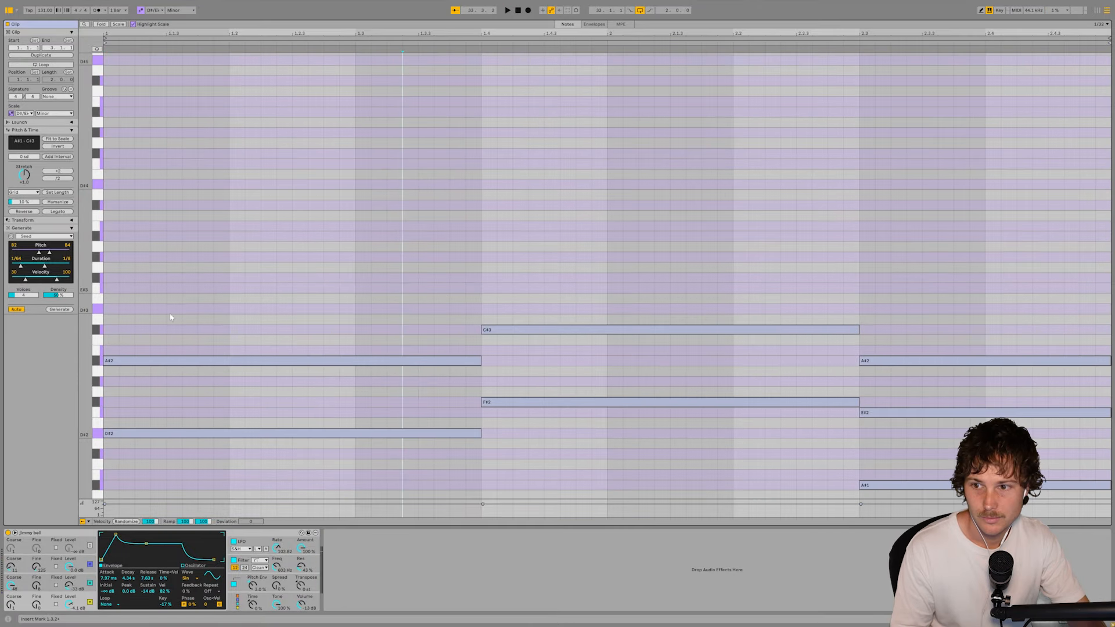
- Generate Seed notes over the chord progression and play back the combined pattern
click(60, 309)
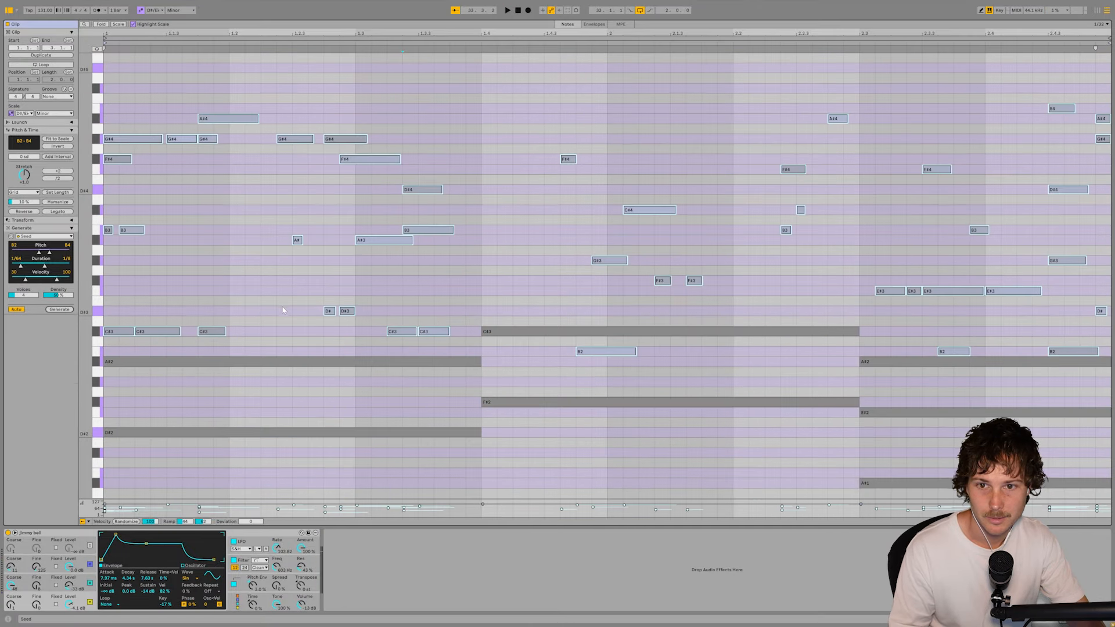
scroll(287, 309, up, 2)
key(space)
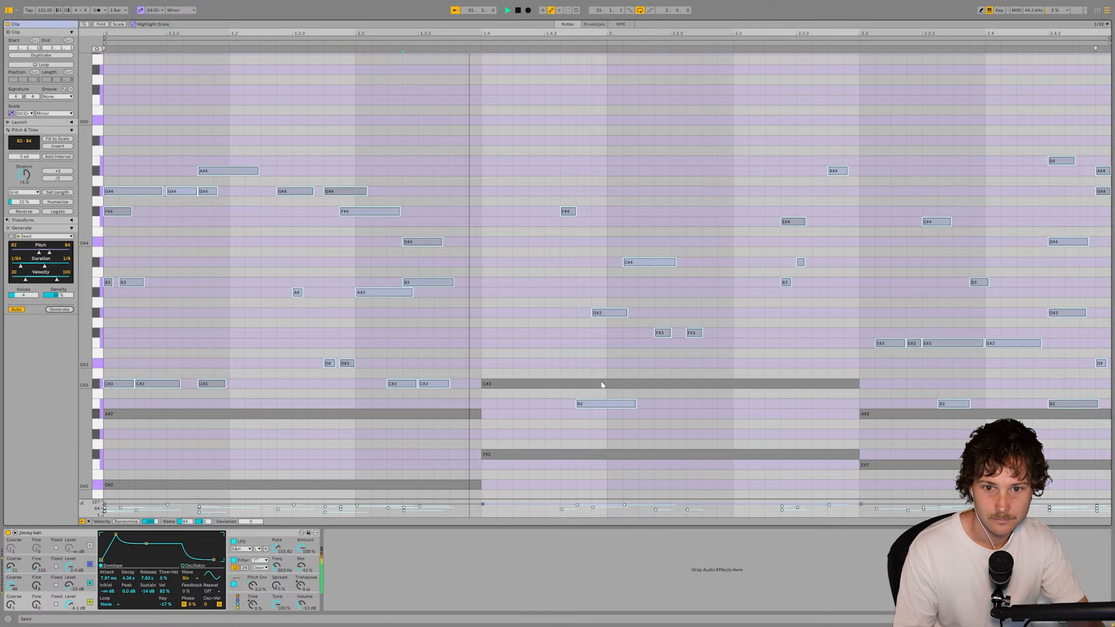
scroll(679, 360, up, 1)
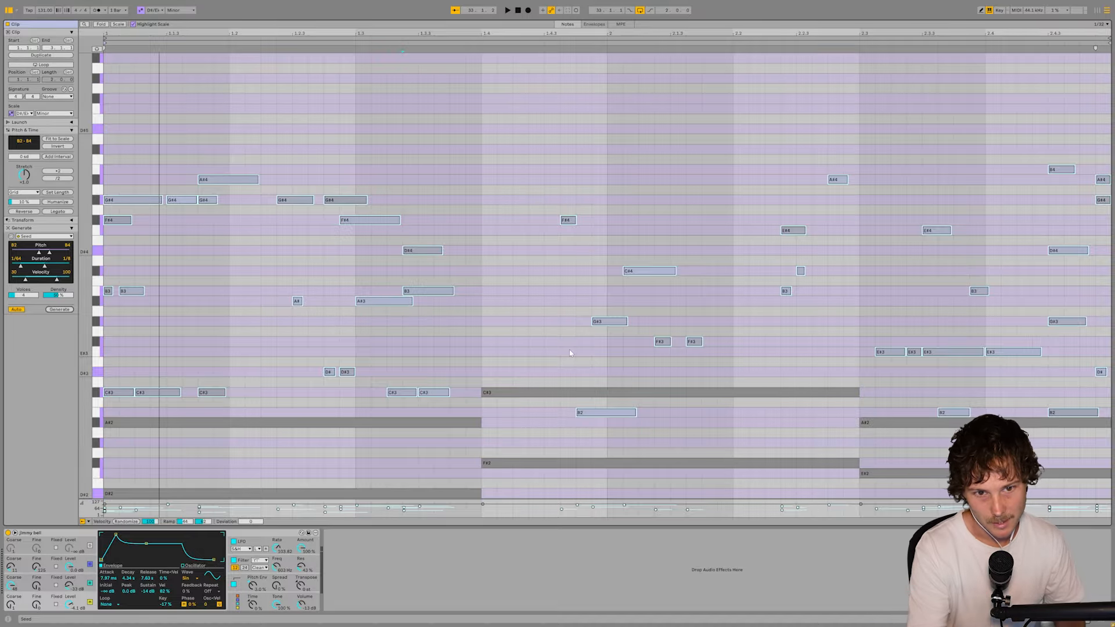
scroll(630, 382, down, 2)
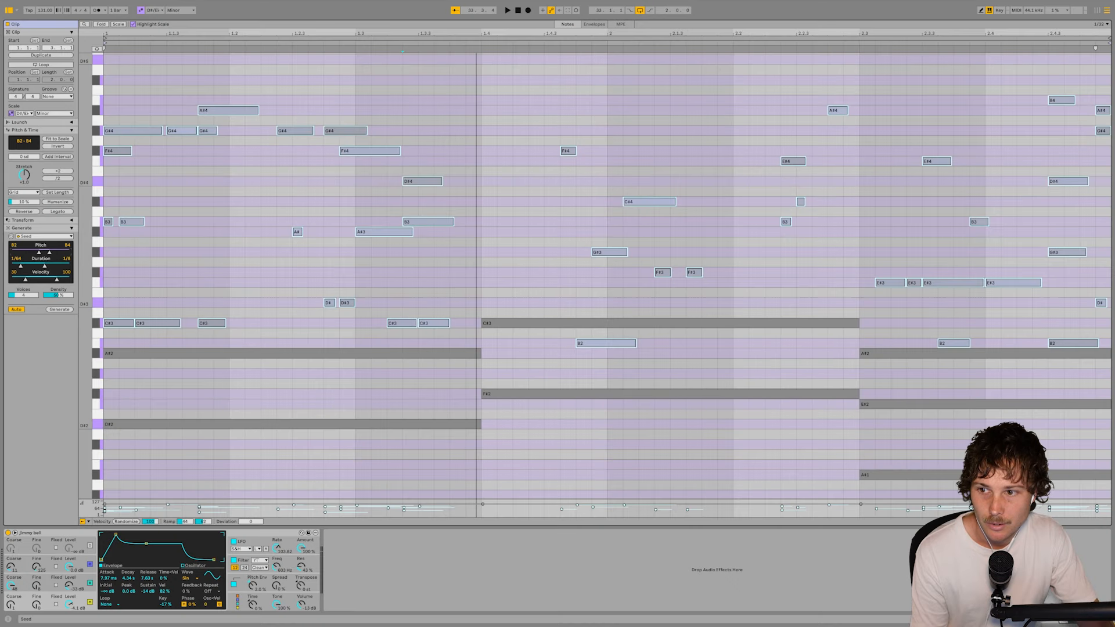
- Set the Seed generator's pitch range from D#2 to D#5
drag(125, 149, 36, 149)
drag(12, 253, 15, 252)
mouse_move(87, 272)
mouse_down()
mouse_move(110, 272)
mouse_move(87, 267)
mouse_up()
drag(14, 252, 35, 252)
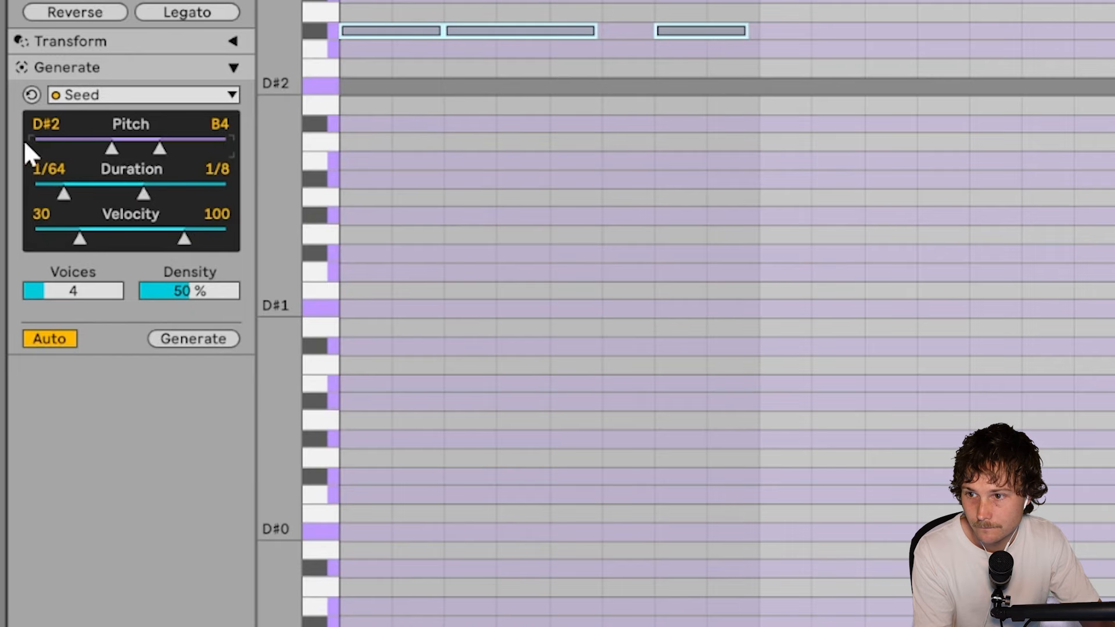
key(Up)
key(Up)
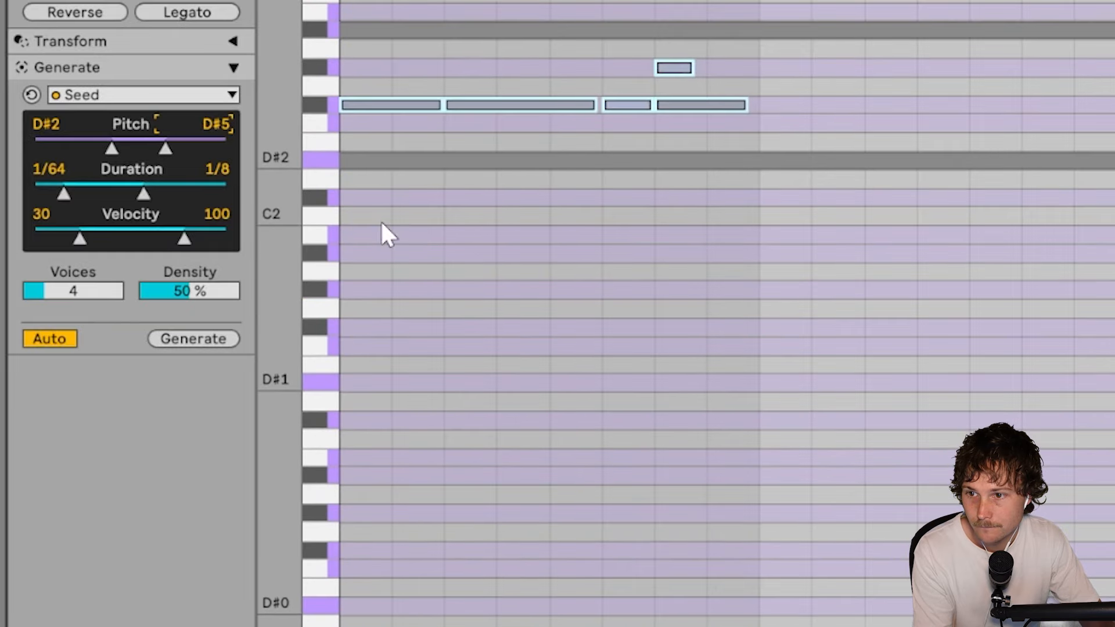
scroll(887, 426, up, 3)
scroll(268, 336, up, 1)
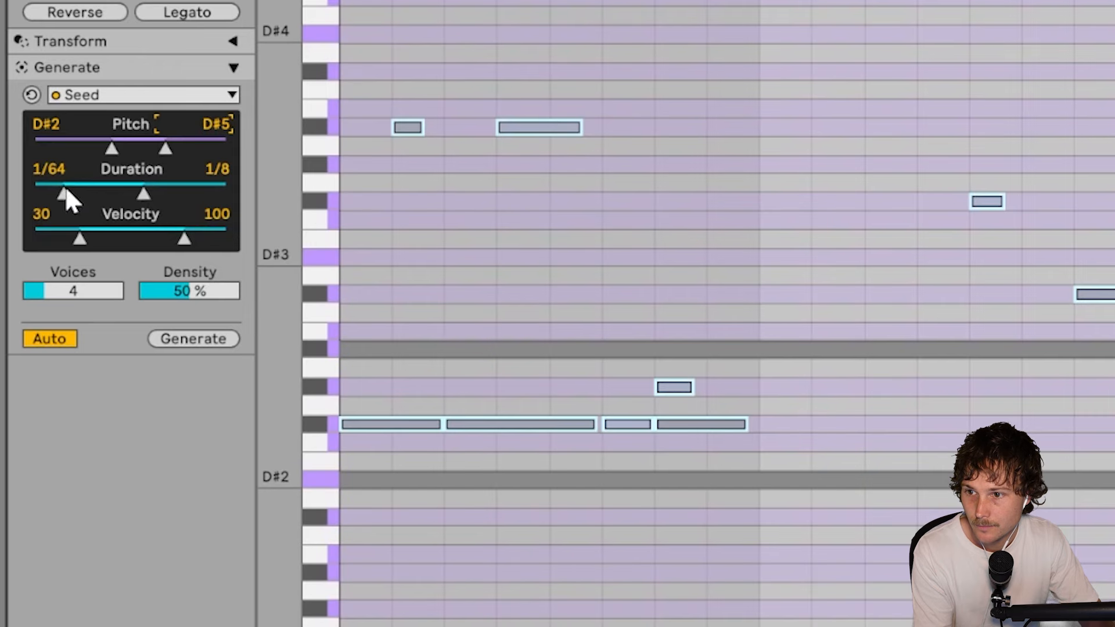
- Set the Seed generator's duration range from 1/16 to 1/2 and play the result
drag(24, 265, 41, 276)
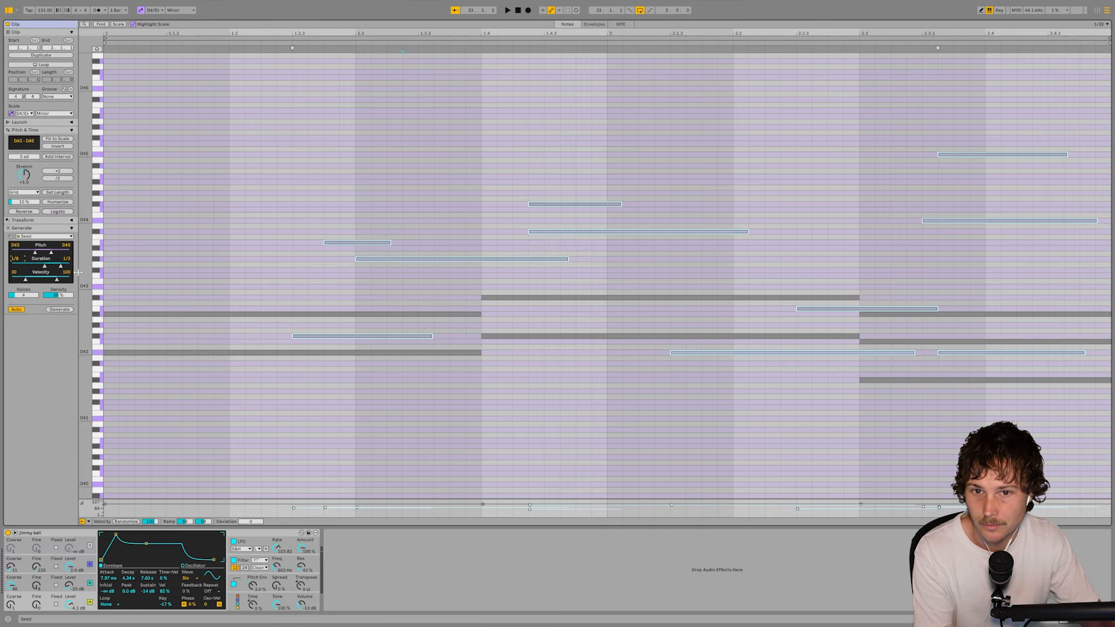
key(space)
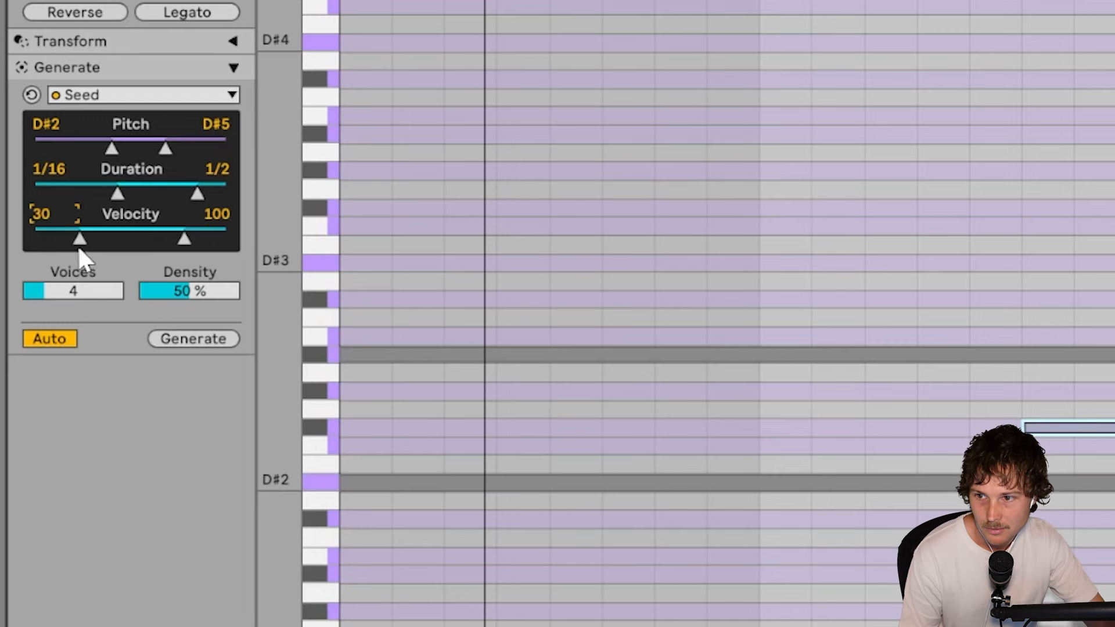
- Set the Seed generator's velocity range from 12 to 83 and play the clip
drag(41, 223, 41, 232)
click(224, 224)
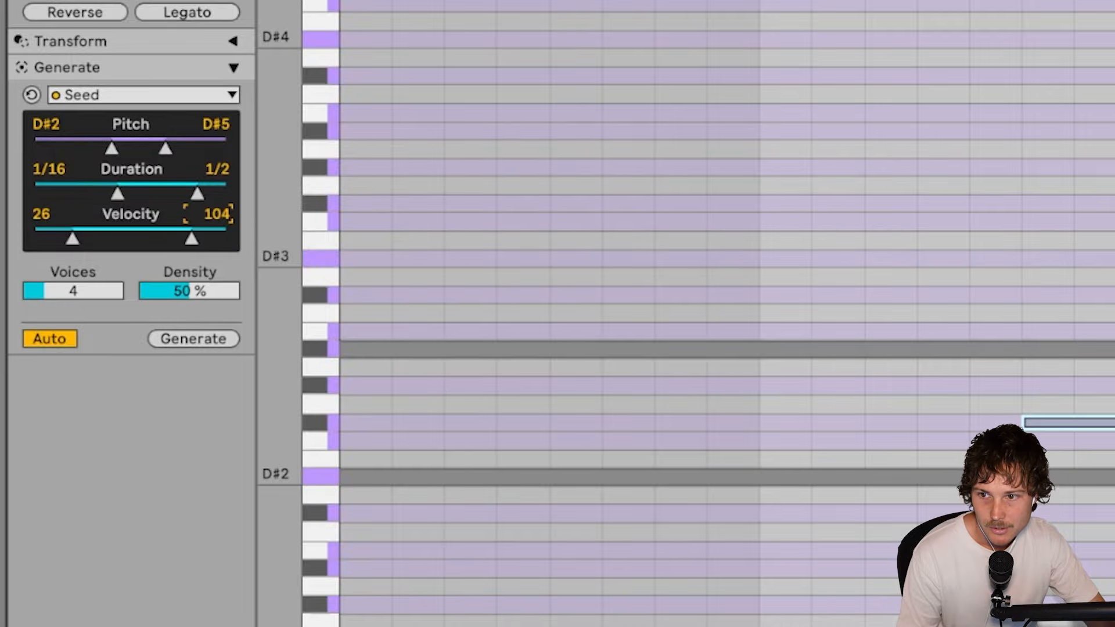
drag(186, 239, 176, 239)
drag(72, 238, 52, 239)
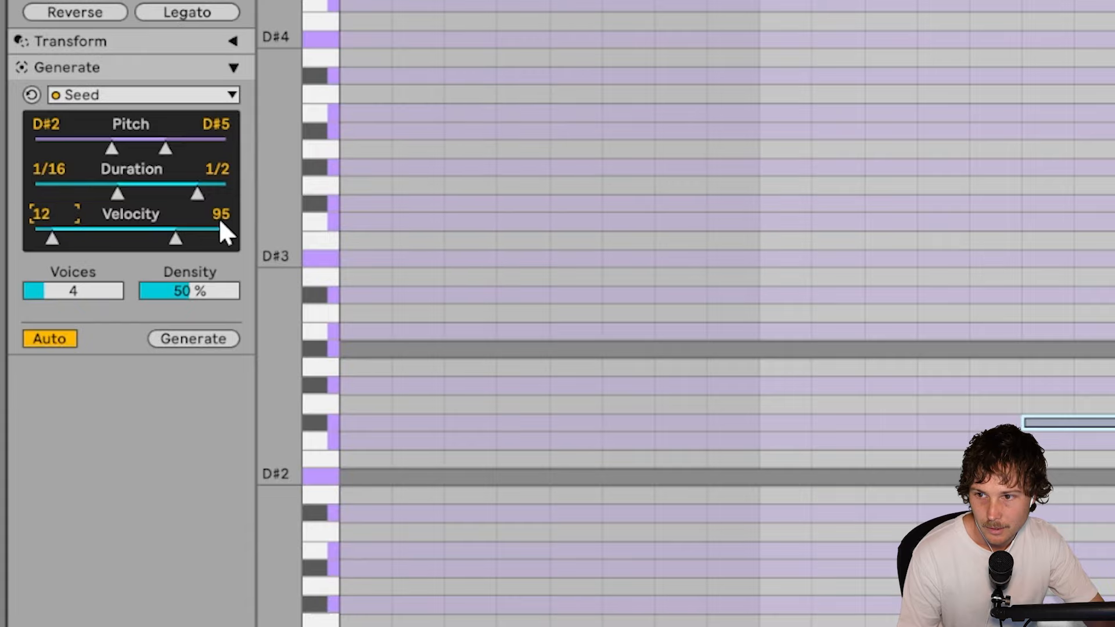
drag(221, 222, 220, 229)
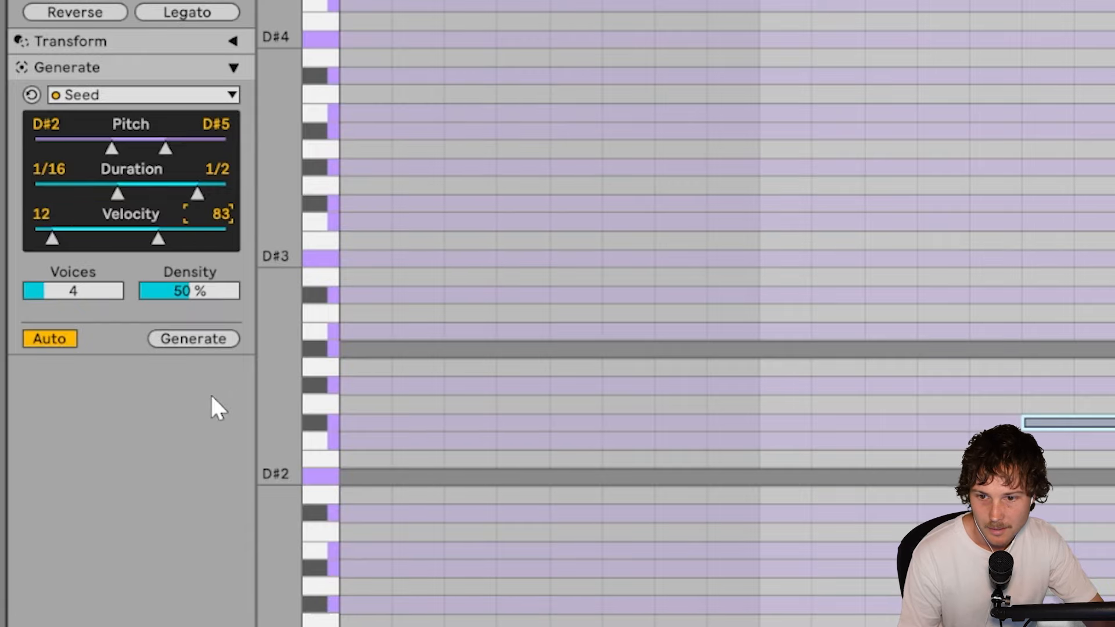
key(space)
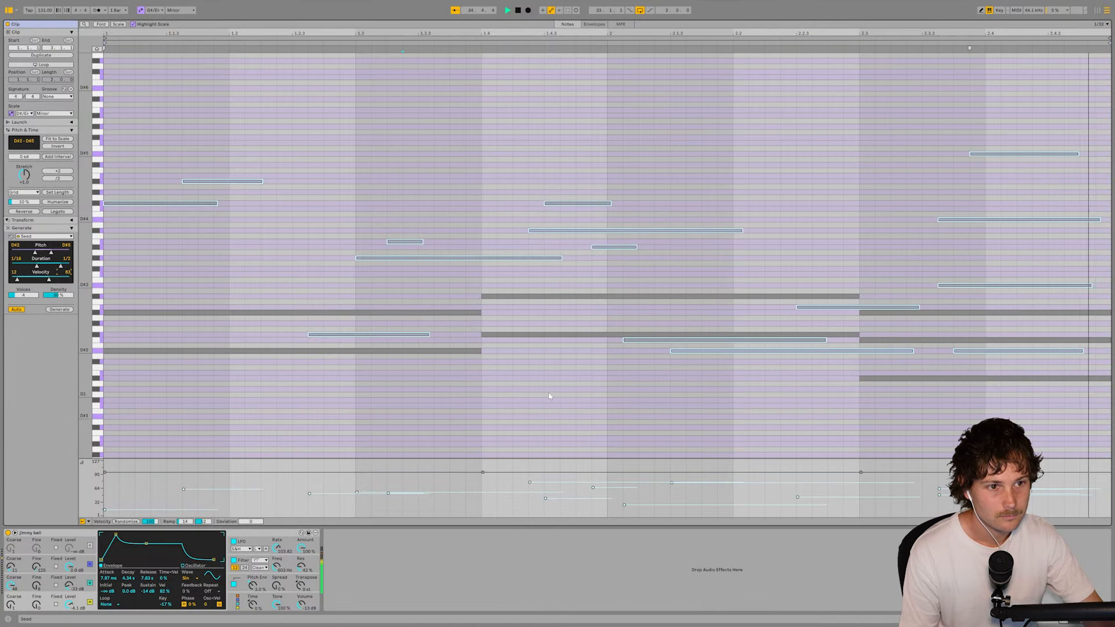
- Delete all generated Seed notes from the clip, keeping only the long chord notes
click(161, 351)
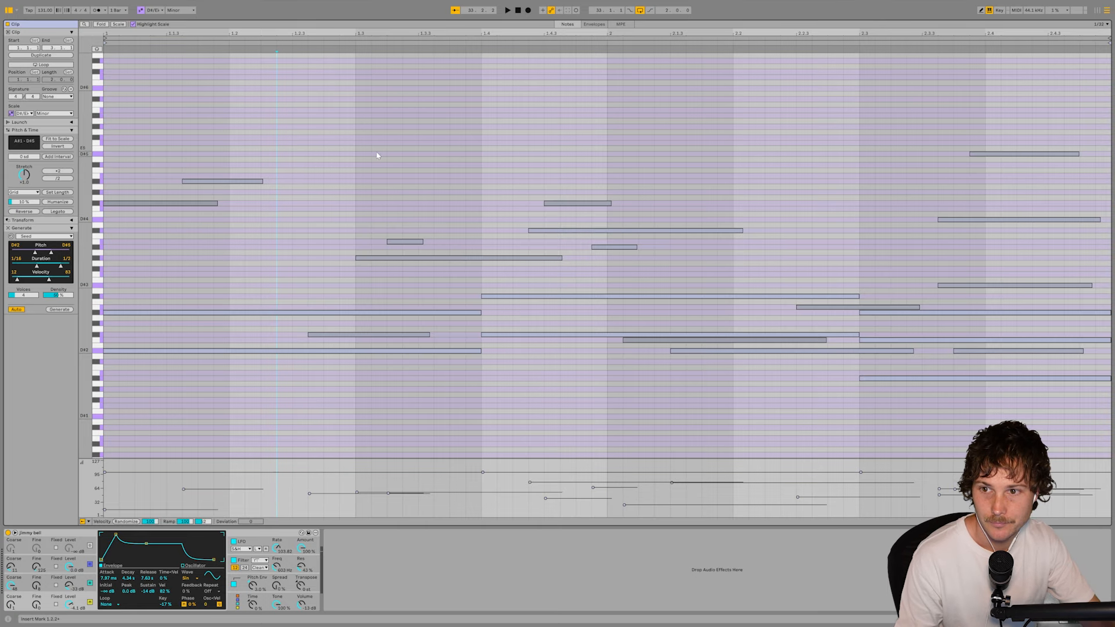
drag(312, 192, 366, 213)
scroll(366, 214, up, 3)
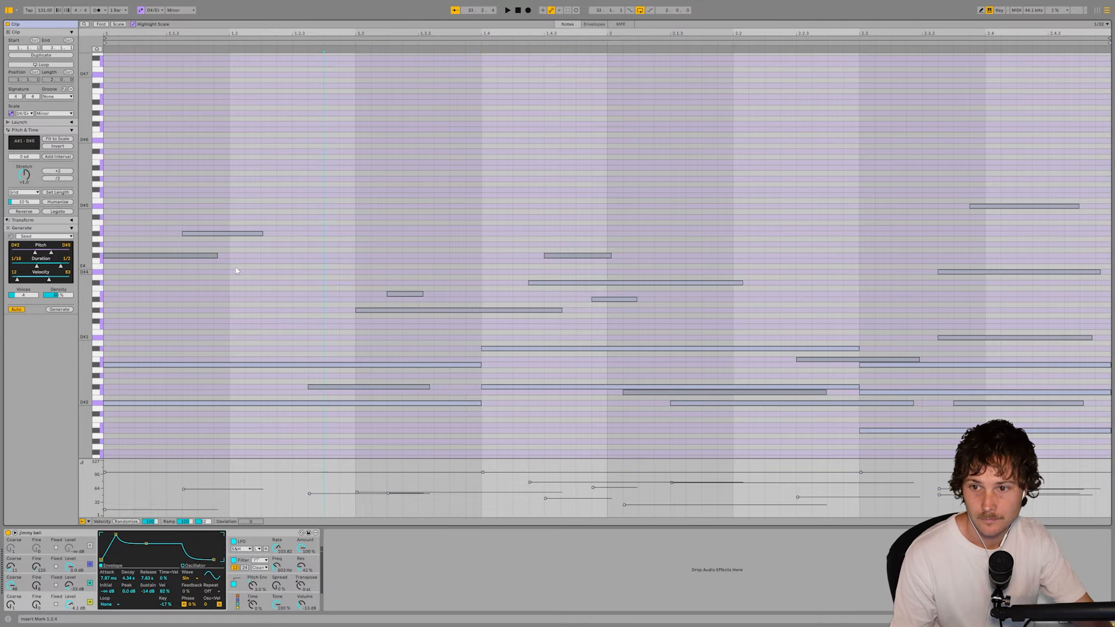
drag(181, 192, 620, 328)
key(Delete)
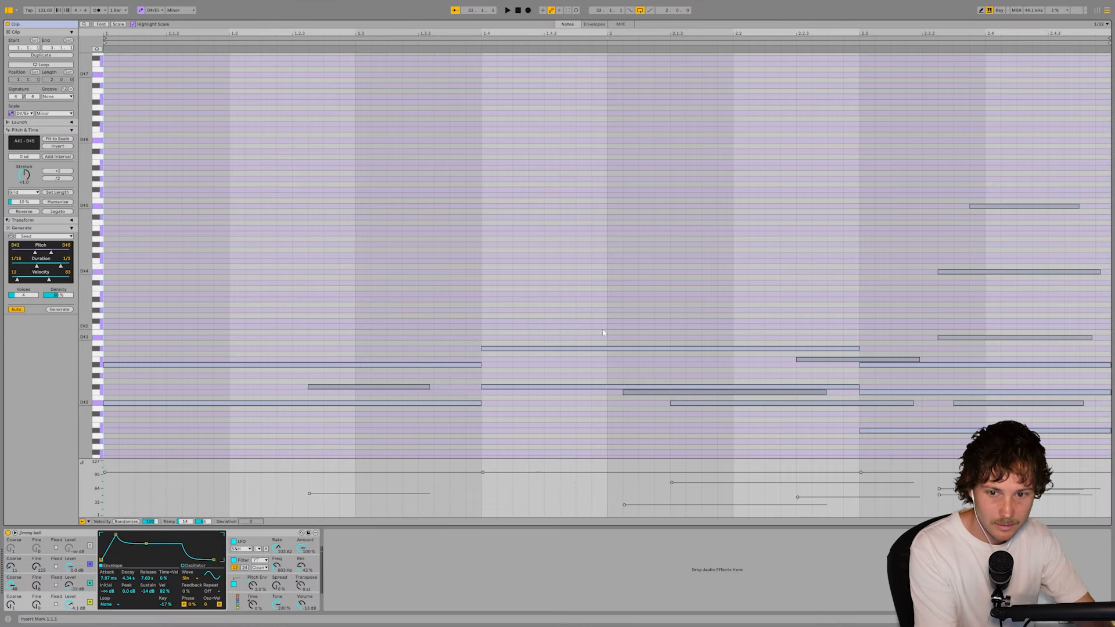
click(399, 386)
key(Delete)
click(671, 393)
key(Delete)
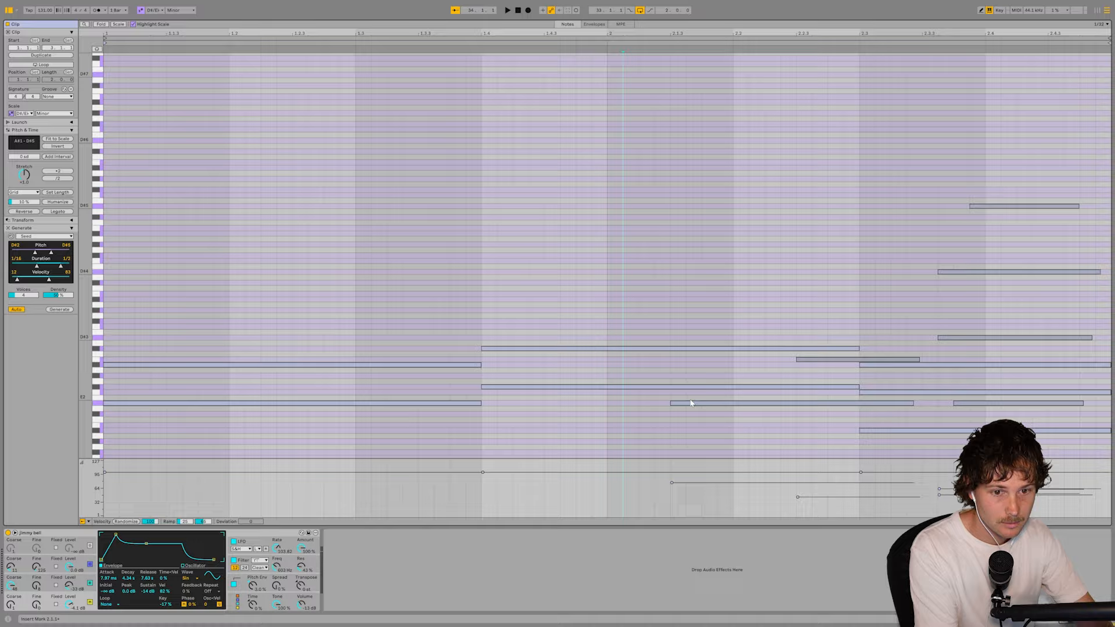
click(982, 403)
key(Delete)
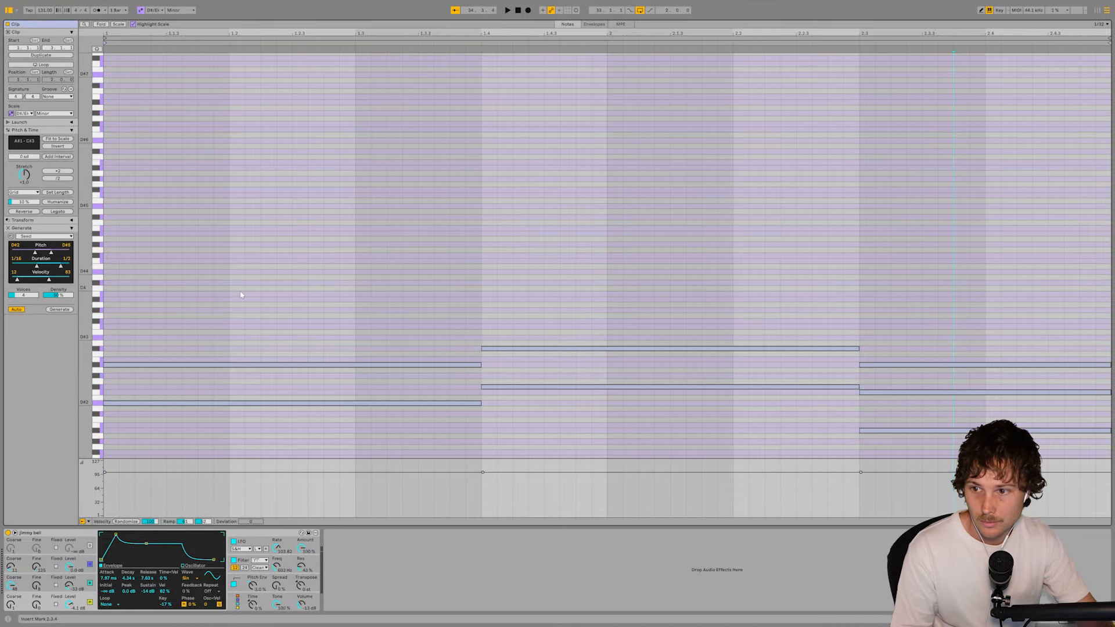
- Generate a fresh Seed pattern over the chords and play it back
click(59, 309)
key(space)
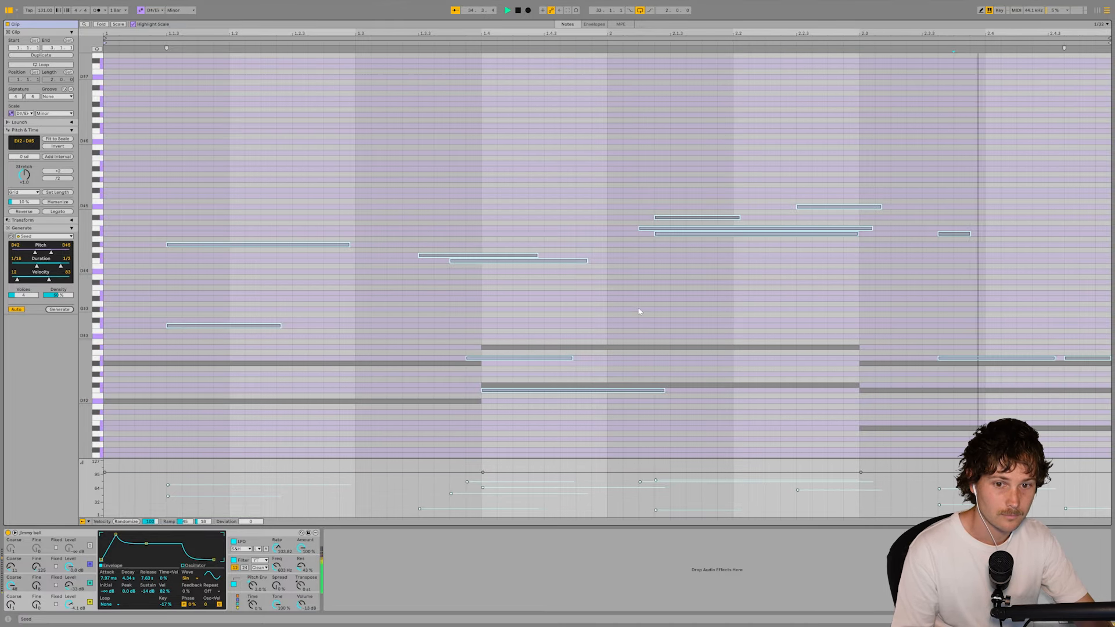
click(519, 371)
key(space)
- Transpose the generated B2 and E#2 notes around beat 1.4 up two octaves to B4 and E#4, checking them in playback
click(517, 358)
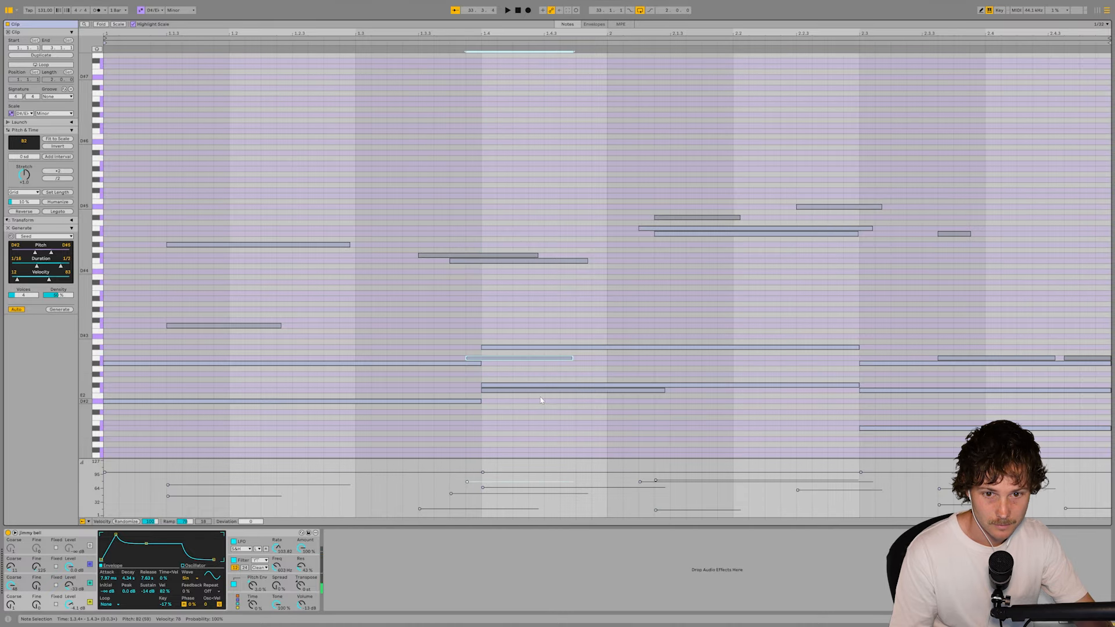
shift+click(586, 390)
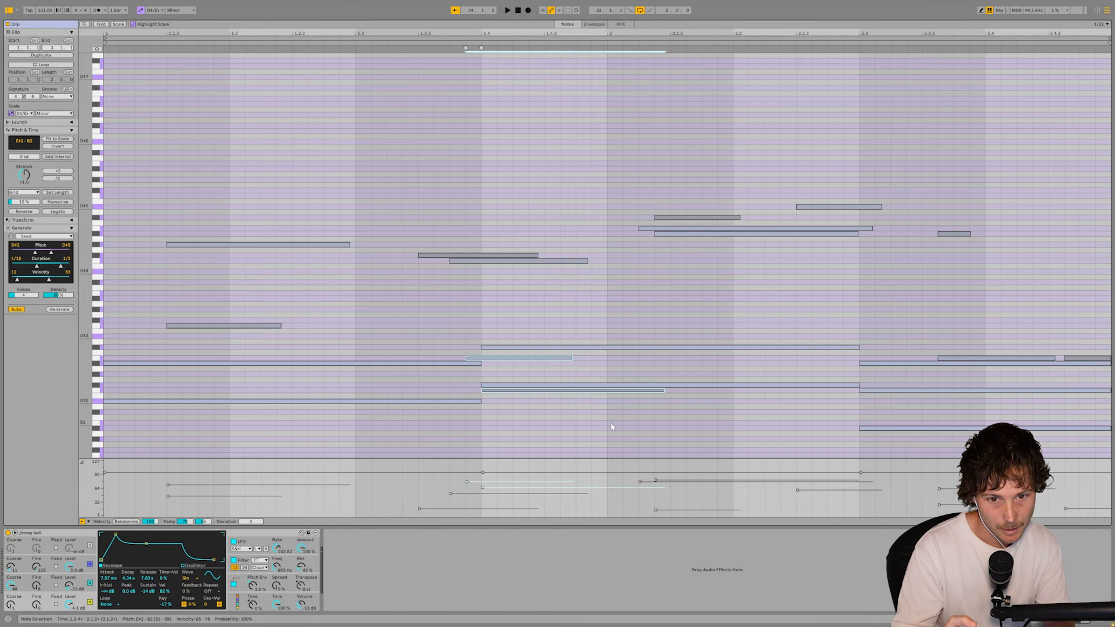
key(shift+Up)
key(shift+Up)
key(shift+Up)
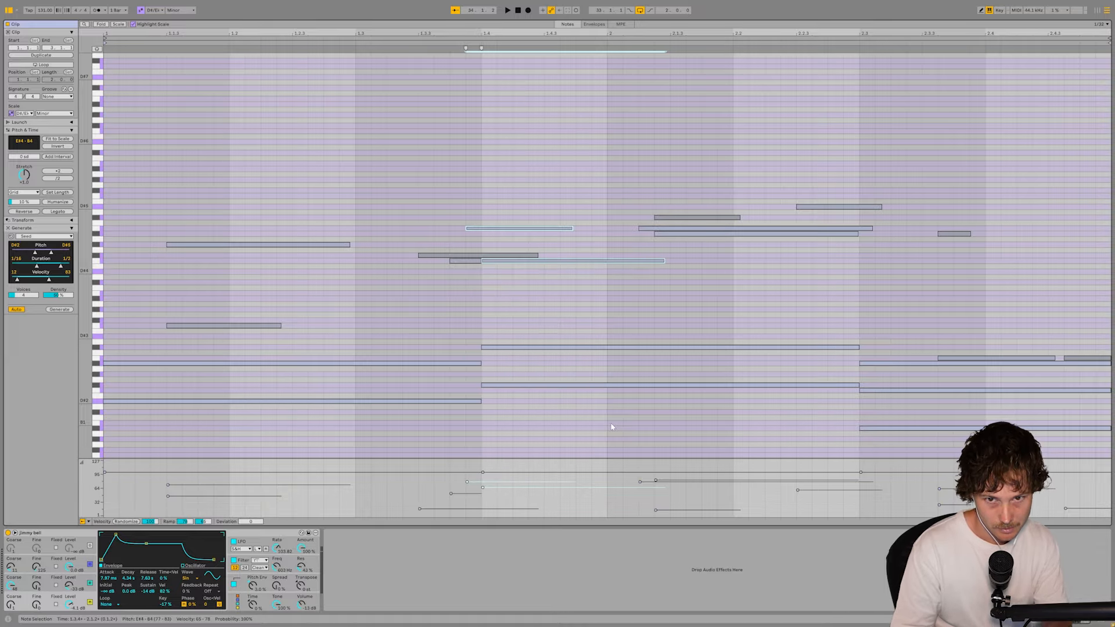
key(space)
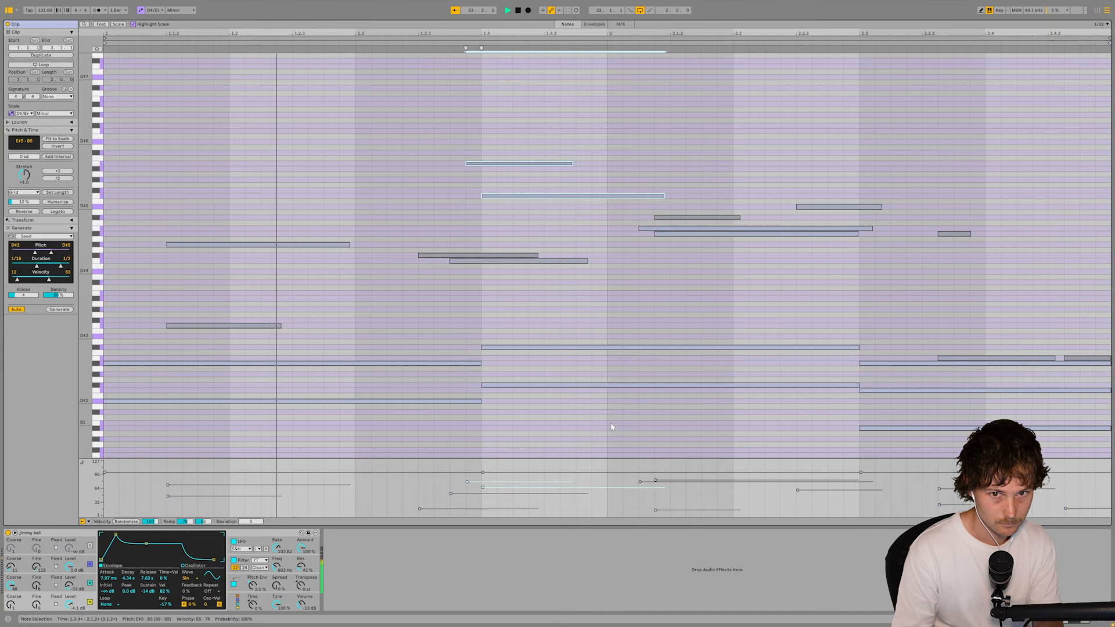
key(shift+Down)
key(shift+Down)
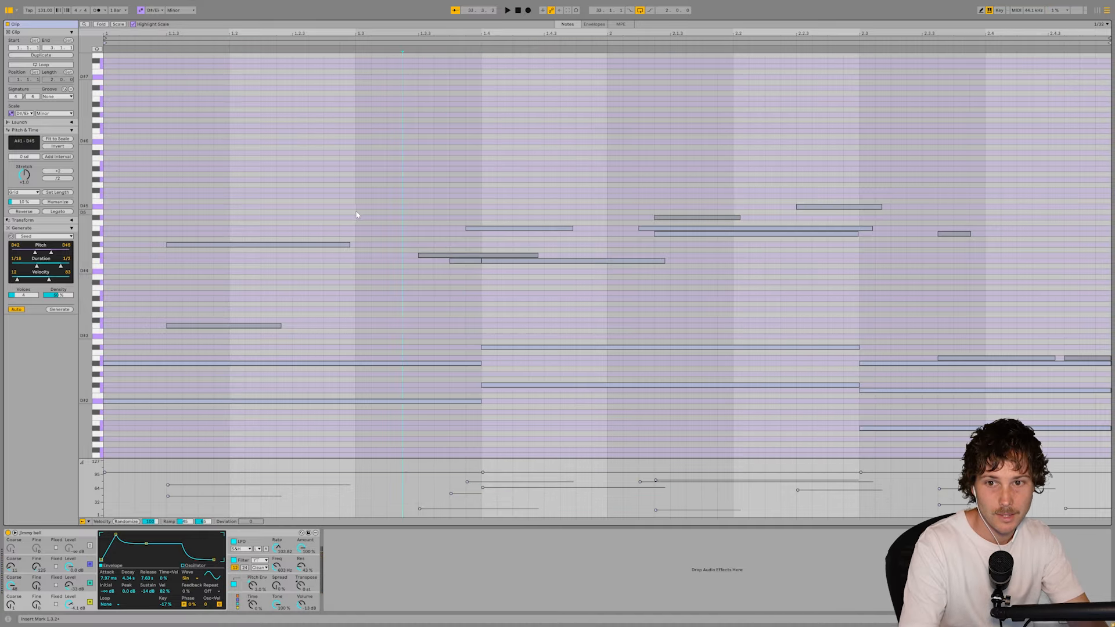
- Shorten the E#4 note that starts at beat 1.4 so it ends at the start of bar 2
drag(359, 213, 597, 296)
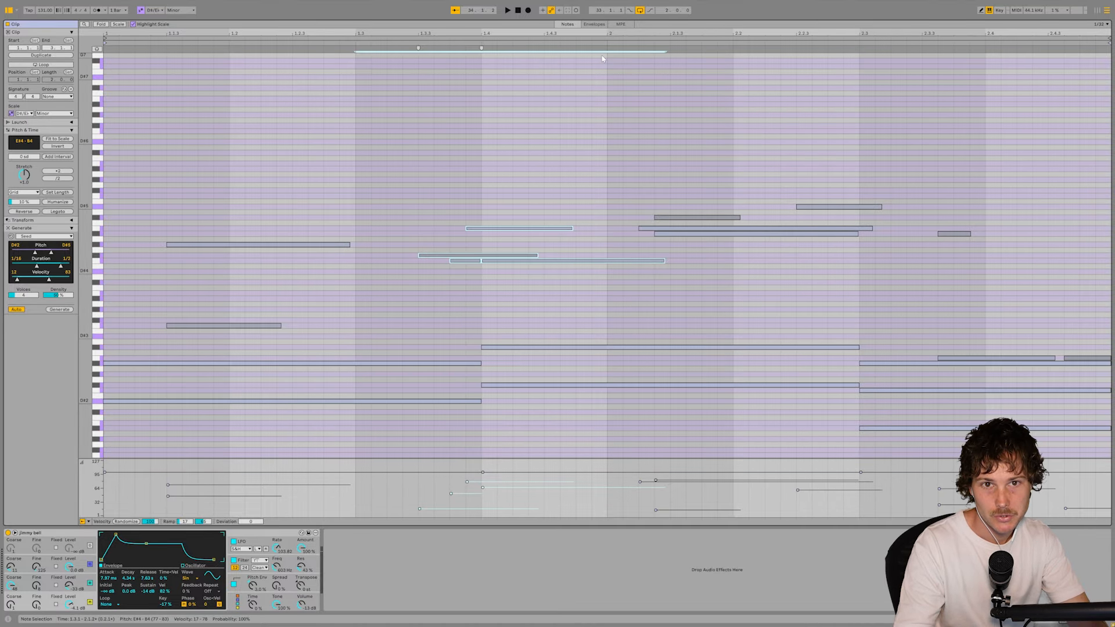
click(589, 191)
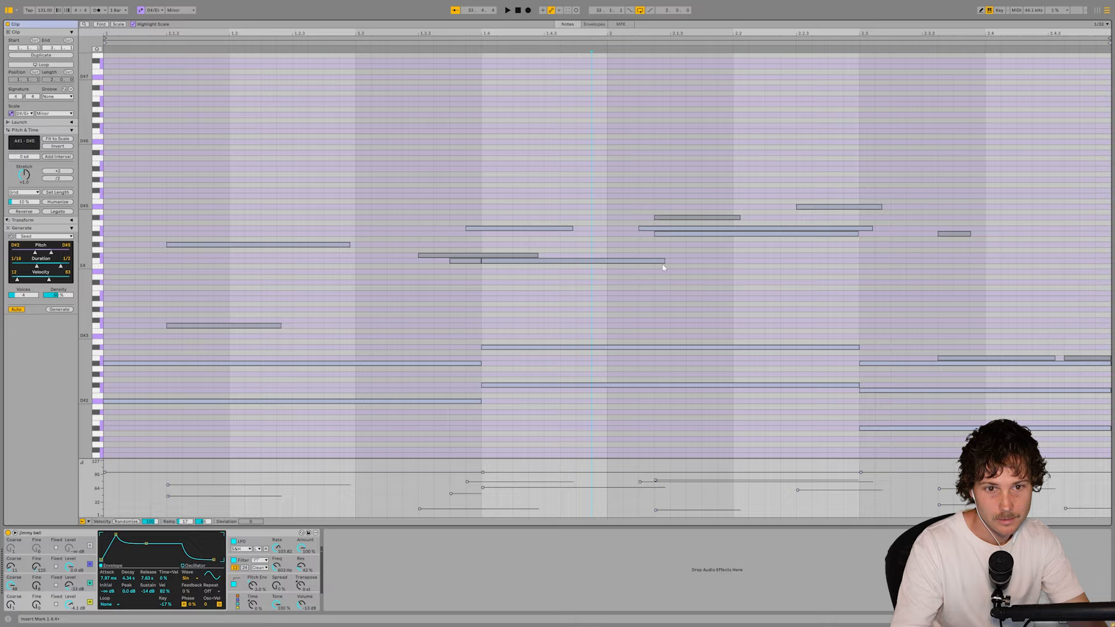
drag(665, 260, 606, 260)
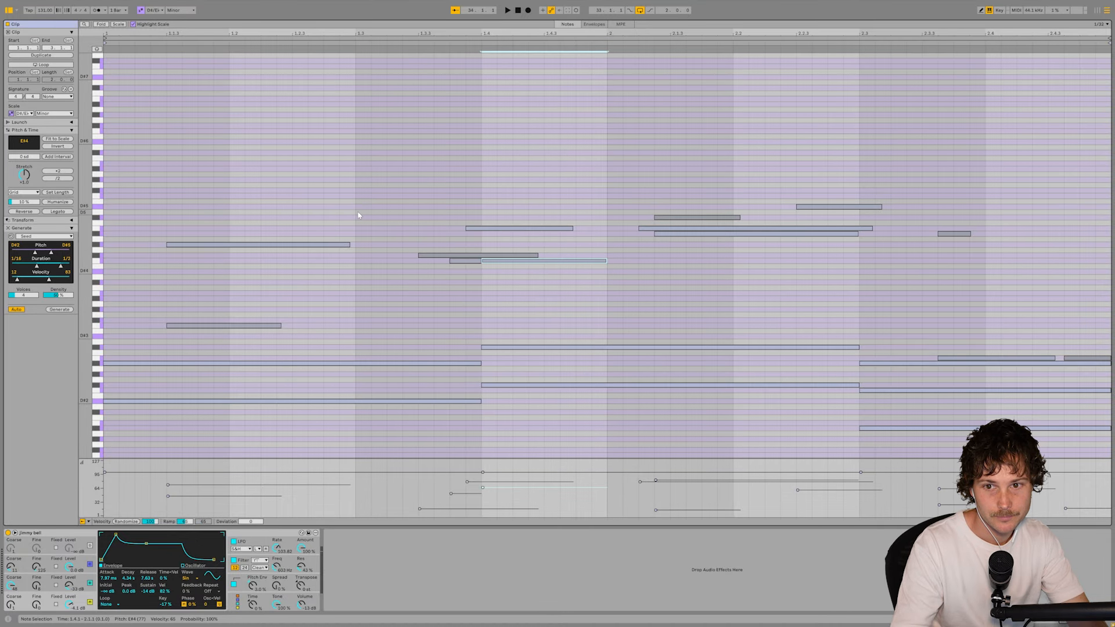
- Regenerate the Seed notes between beat 1.3 and bar 2 with the Seed generator and listen to the new notes
drag(358, 216, 598, 314)
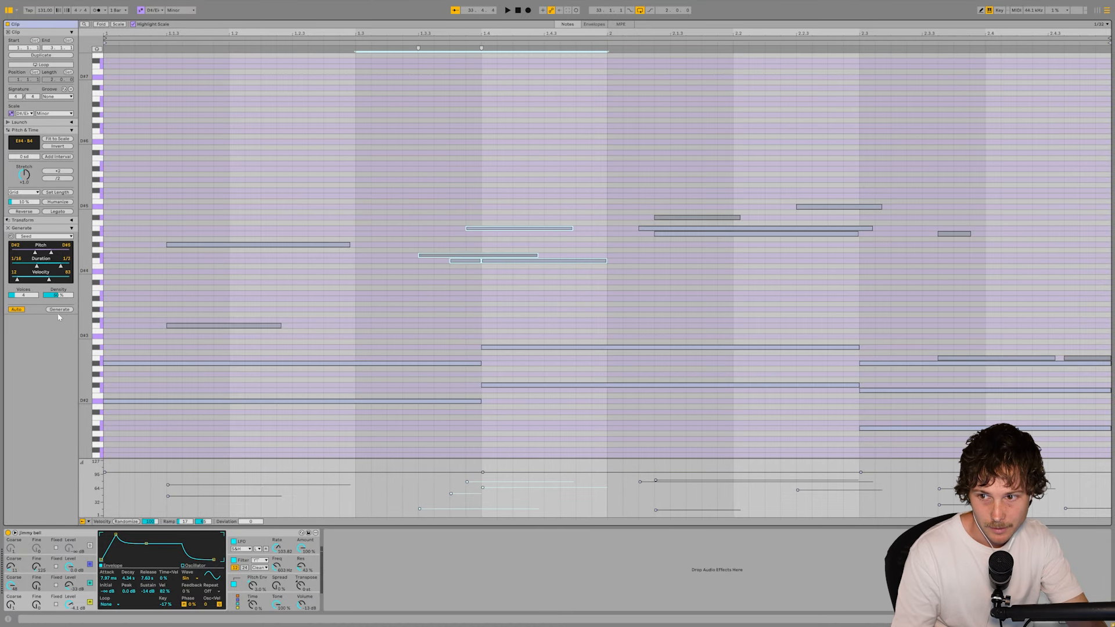
click(58, 311)
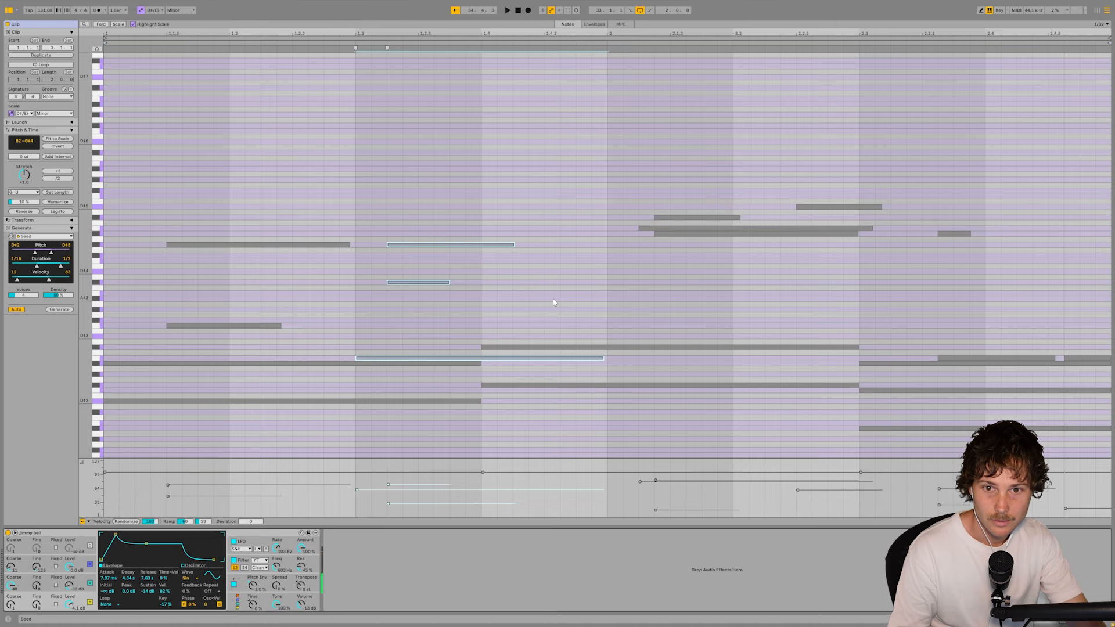
key(ctrl+a)
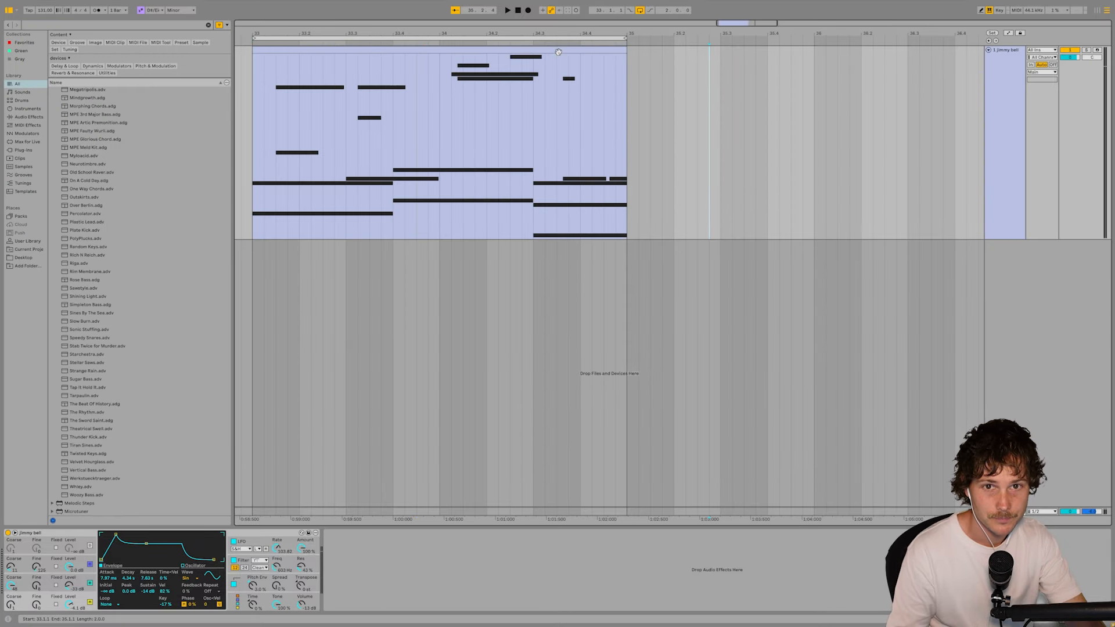
- Duplicate the two-bar clip until it spans eight bars from bar 33, join the copies into one clip and open it
click(558, 52)
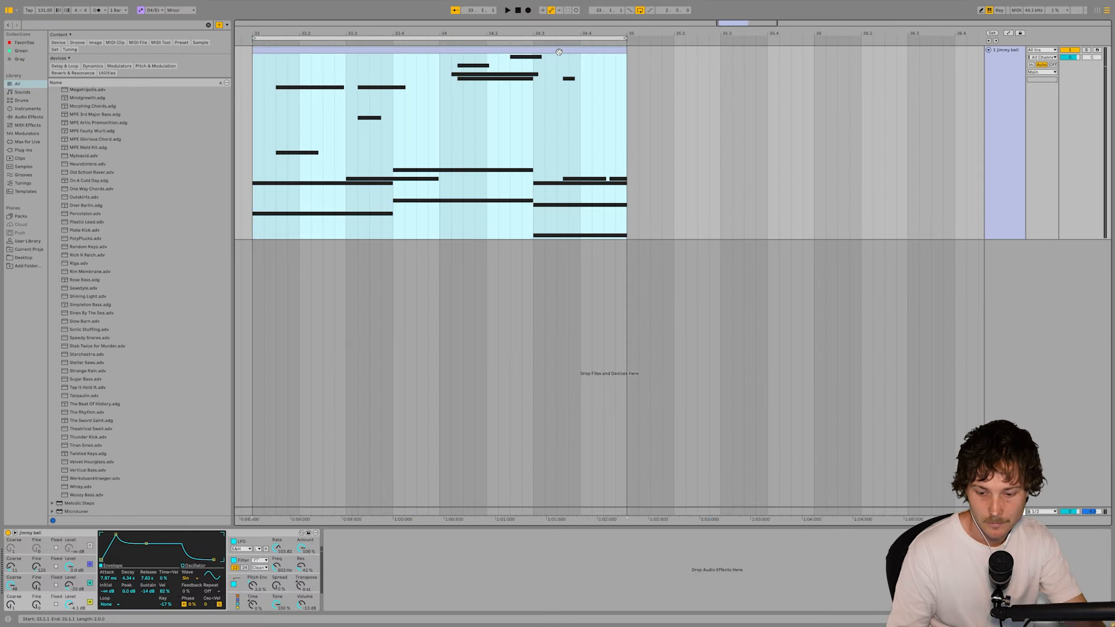
key(ctrl+d)
drag(513, 33, 500, 27)
click(475, 47)
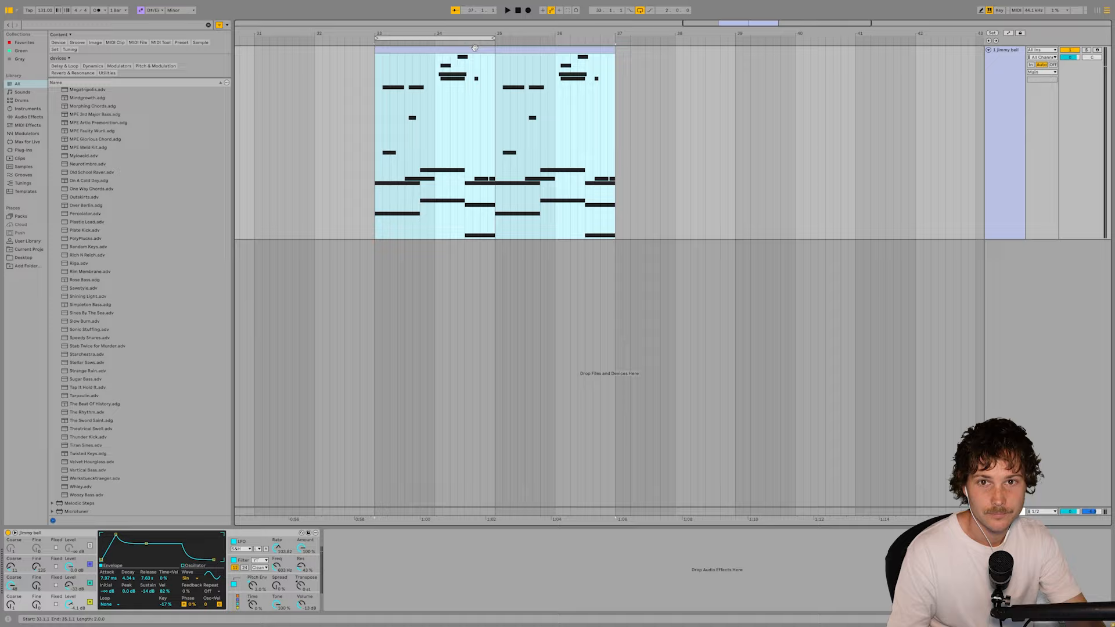
key(ctrl+d)
click(707, 117)
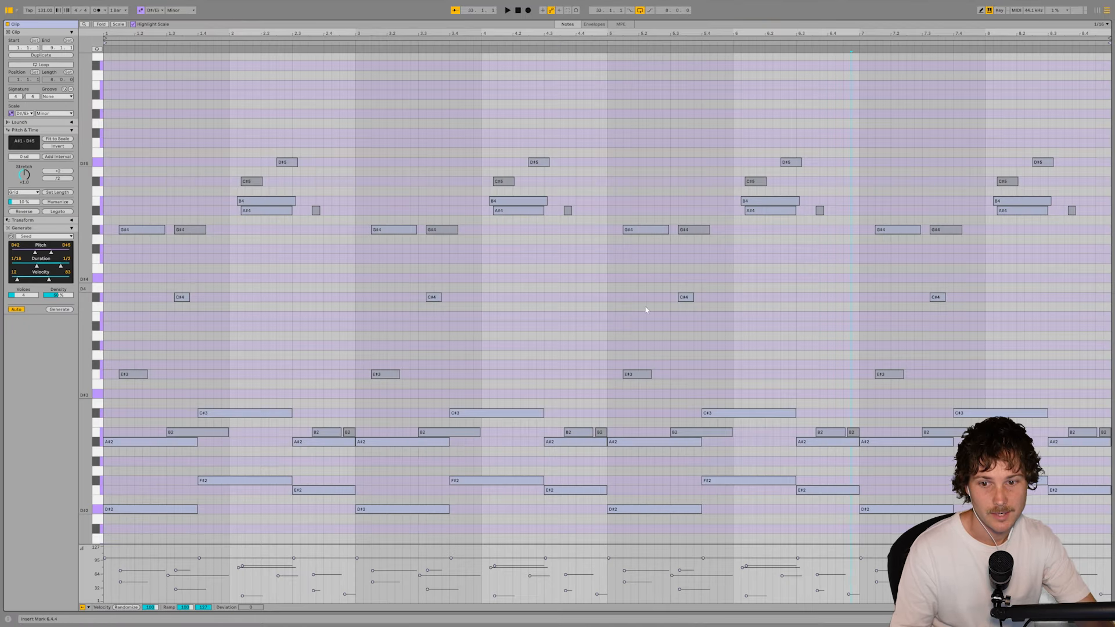
- Select the generated notes around beat 1.3 in the eight-bar clip and play the loop to judge the repeats
scroll(432, 397, down, 2)
scroll(433, 397, down, 2)
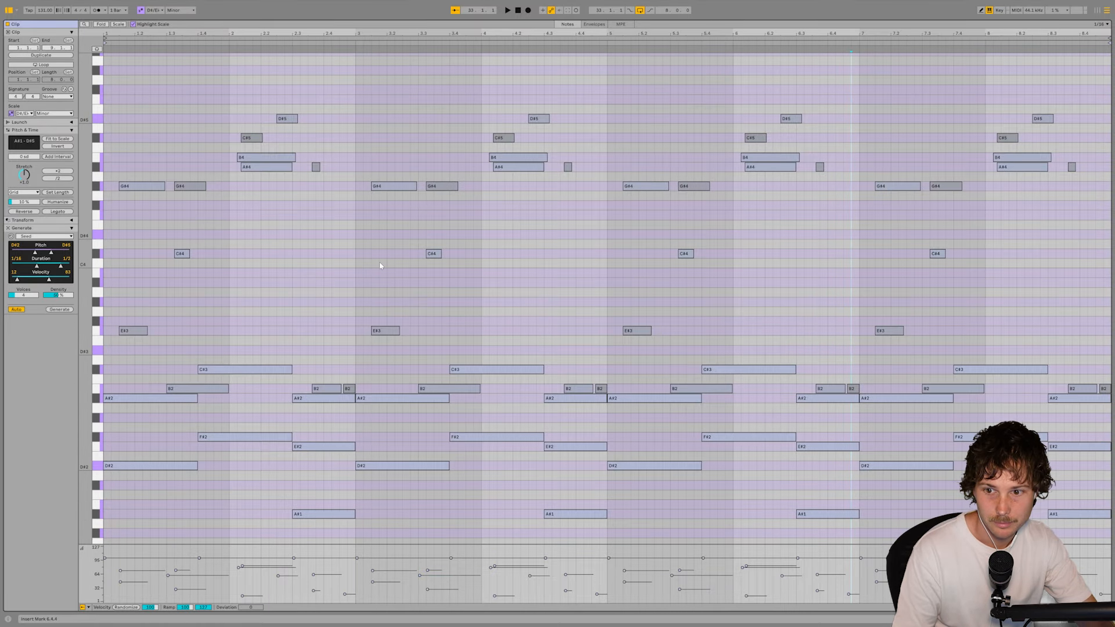
drag(198, 147, 187, 392)
key(space)
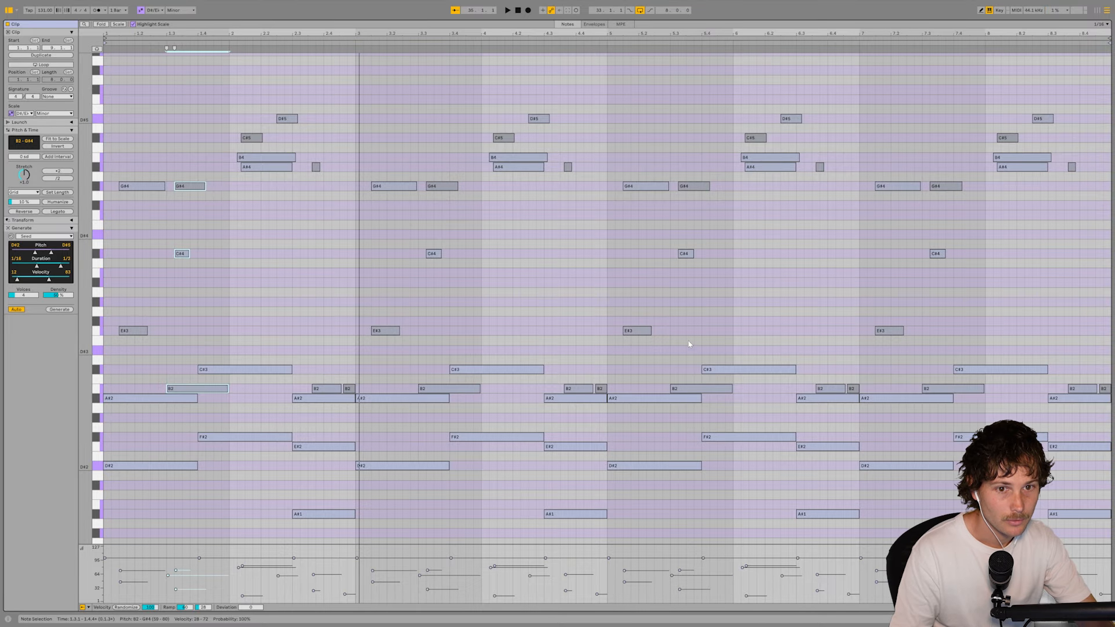
- Regenerate the three Seed notes around beat 5.3 twice as a variation in the third repeat, and play back the clip
drag(690, 167, 694, 254)
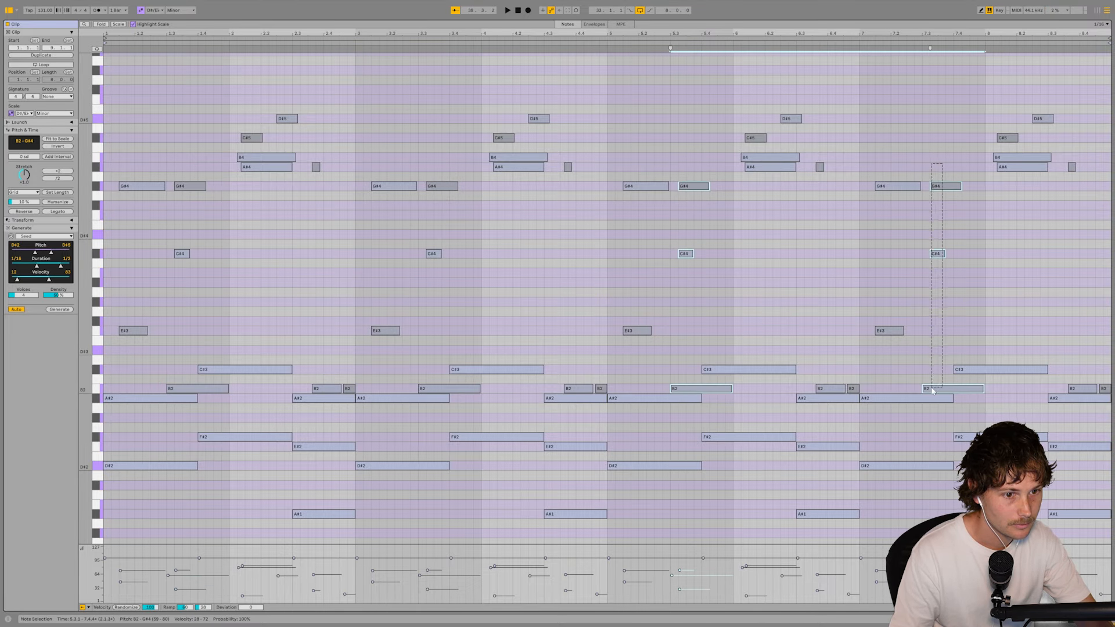
drag(694, 167, 675, 341)
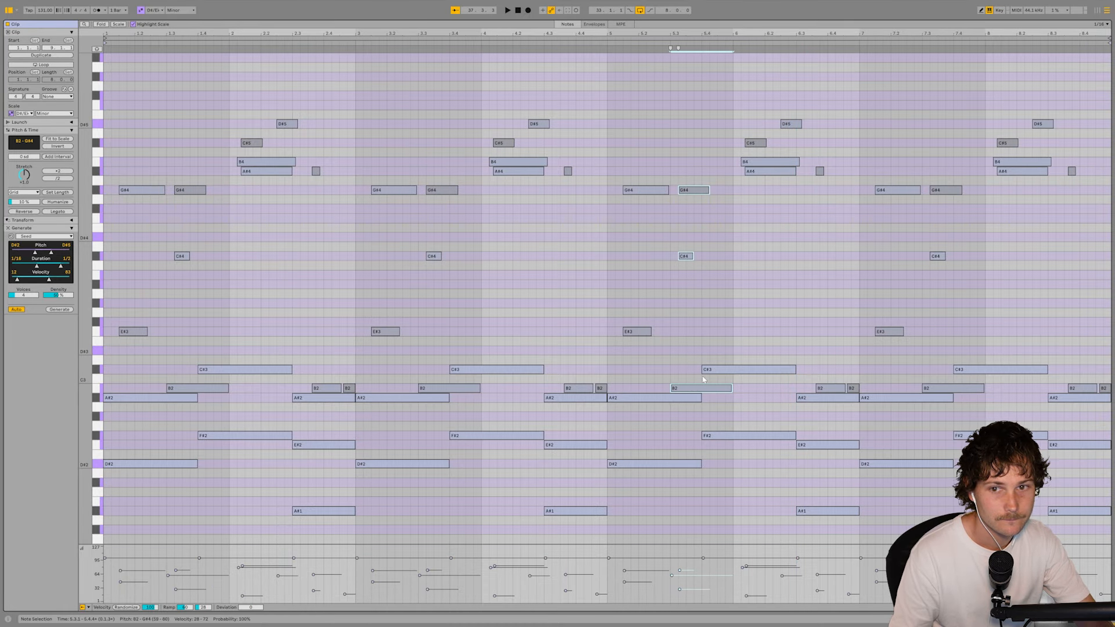
click(58, 310)
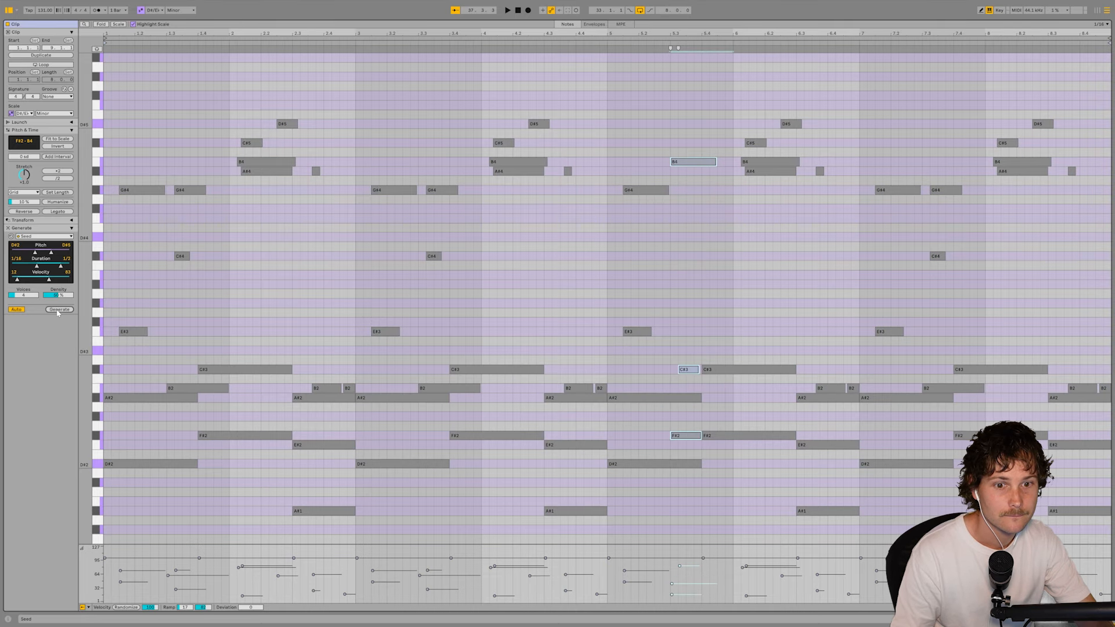
click(59, 310)
key(space)
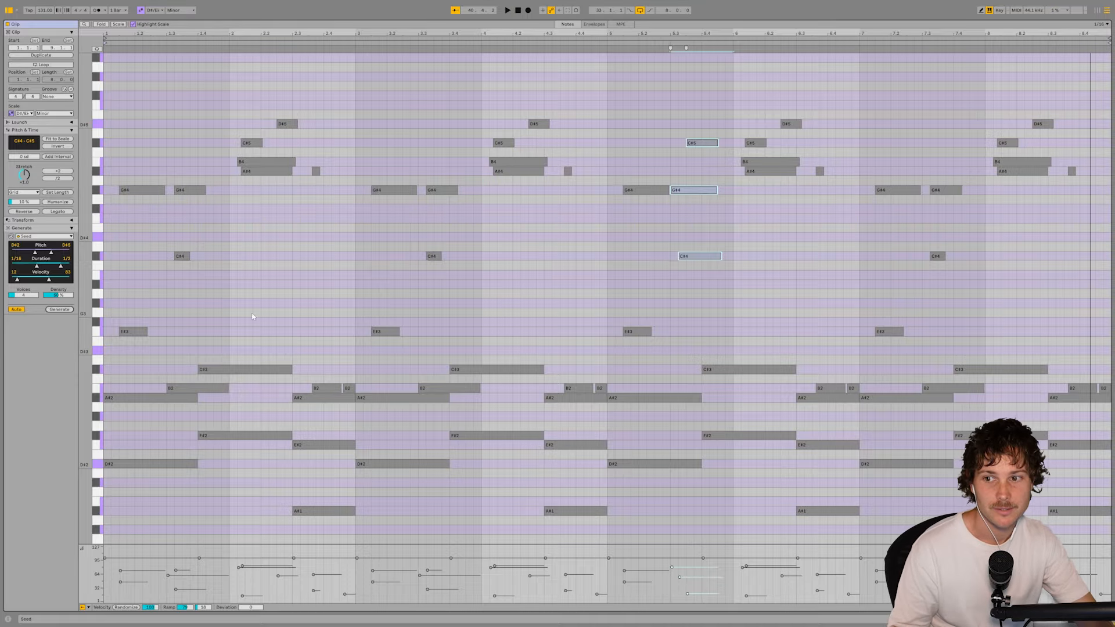
key(space)
- Return to the arrangement, insert a second MIDI track and colour it light cyan
key(ctrl+a)
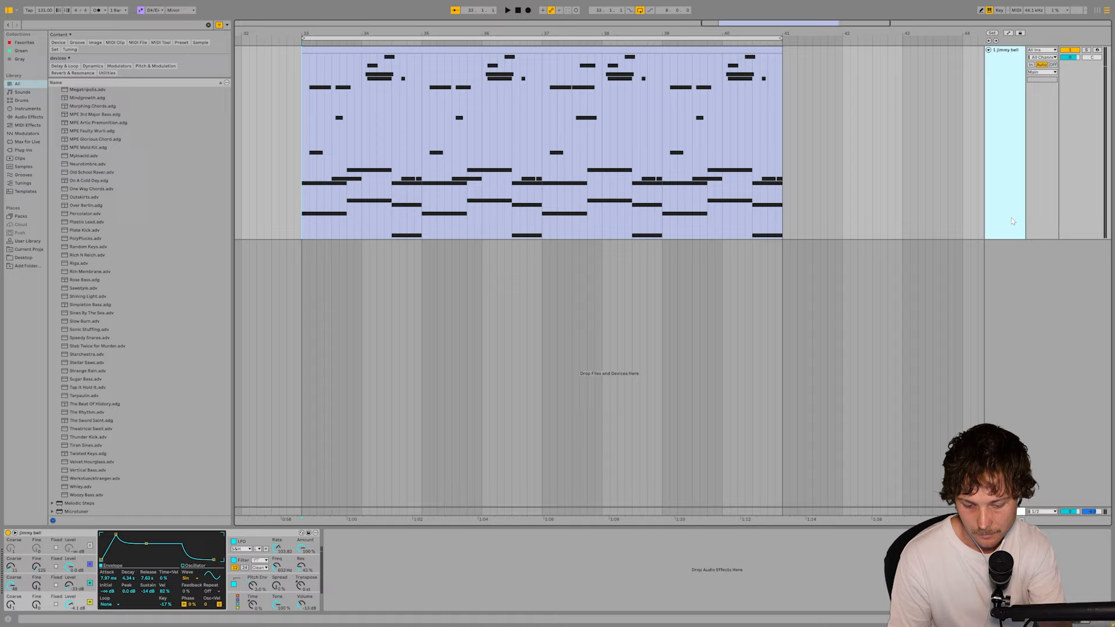
key(ctrl+shift+t)
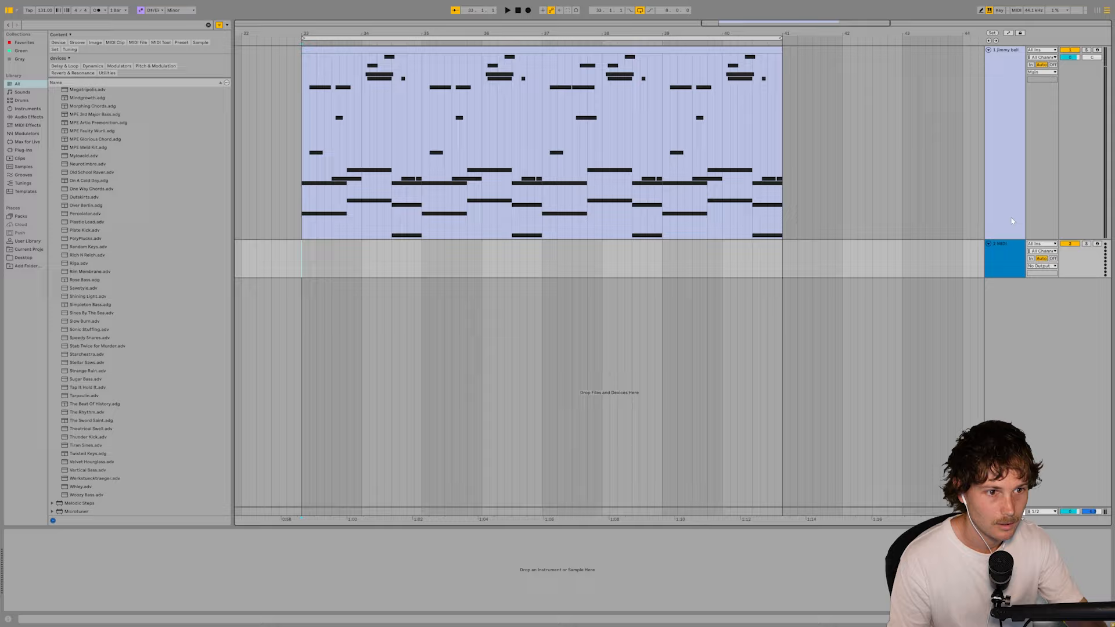
right_click(1015, 263)
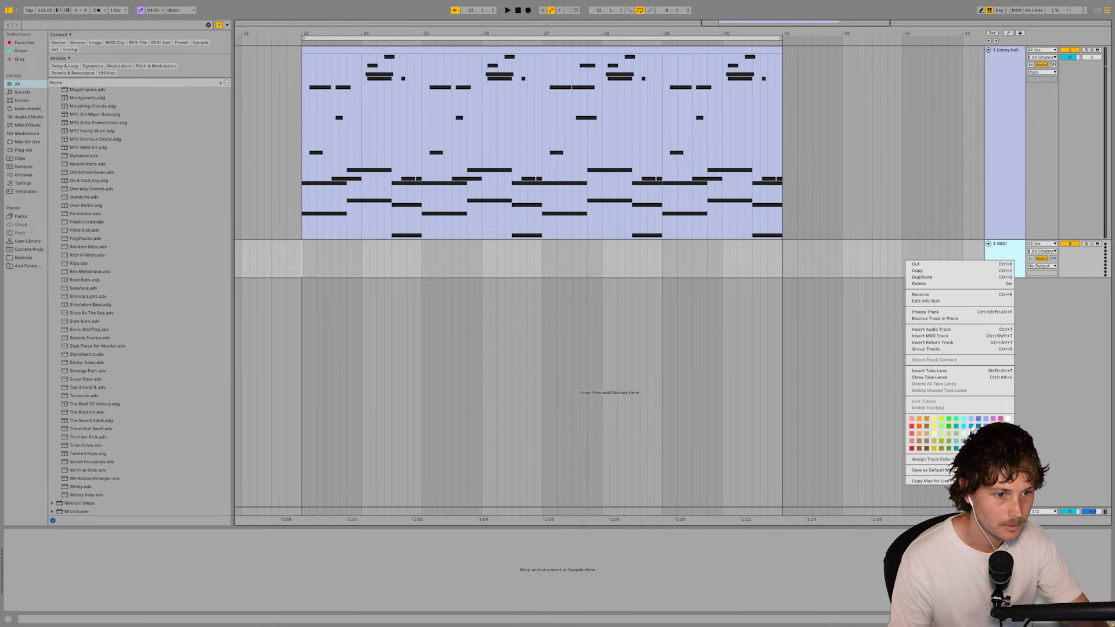
click(978, 433)
right_click(1012, 260)
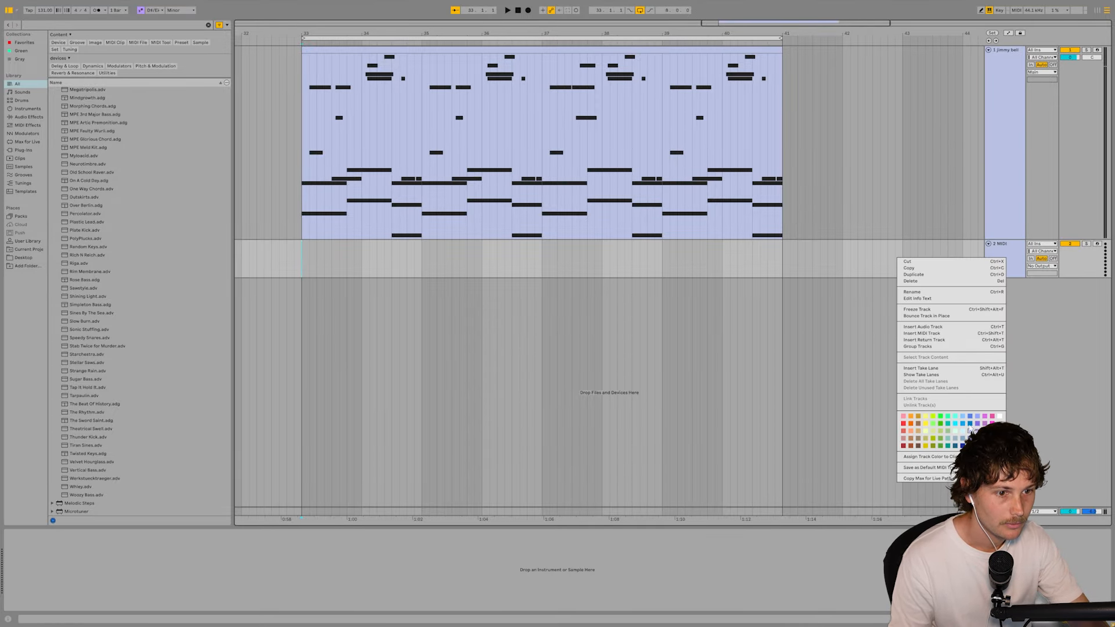
click(963, 431)
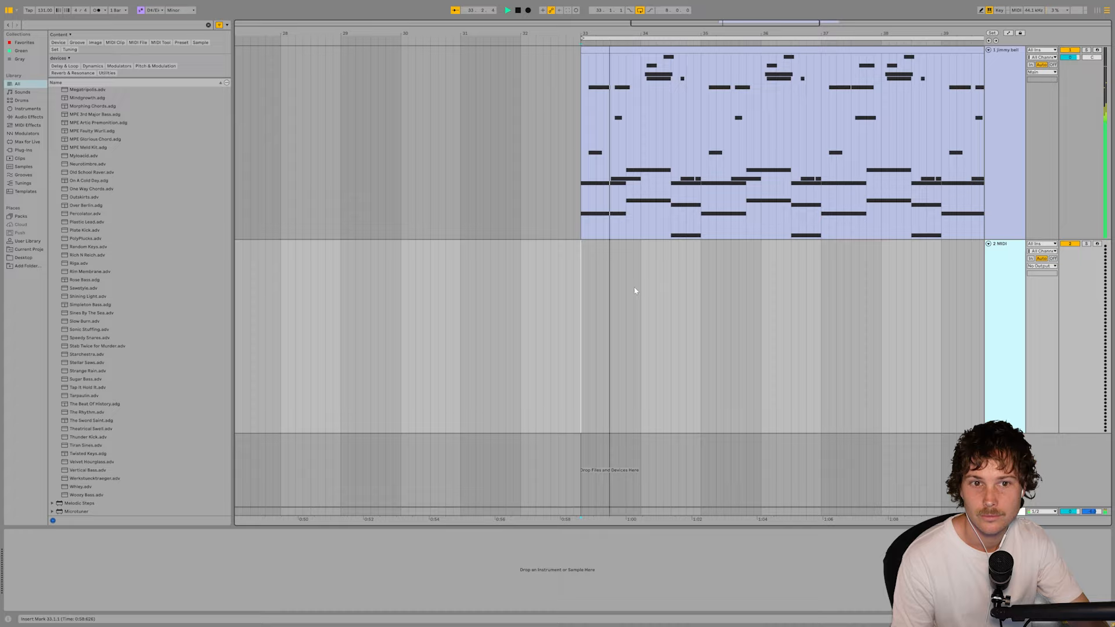
- Load Arturia's Analog Lab V onto the second MIDI track and open the full preset list for the sound type before Piano
drag(636, 291, 388, 298)
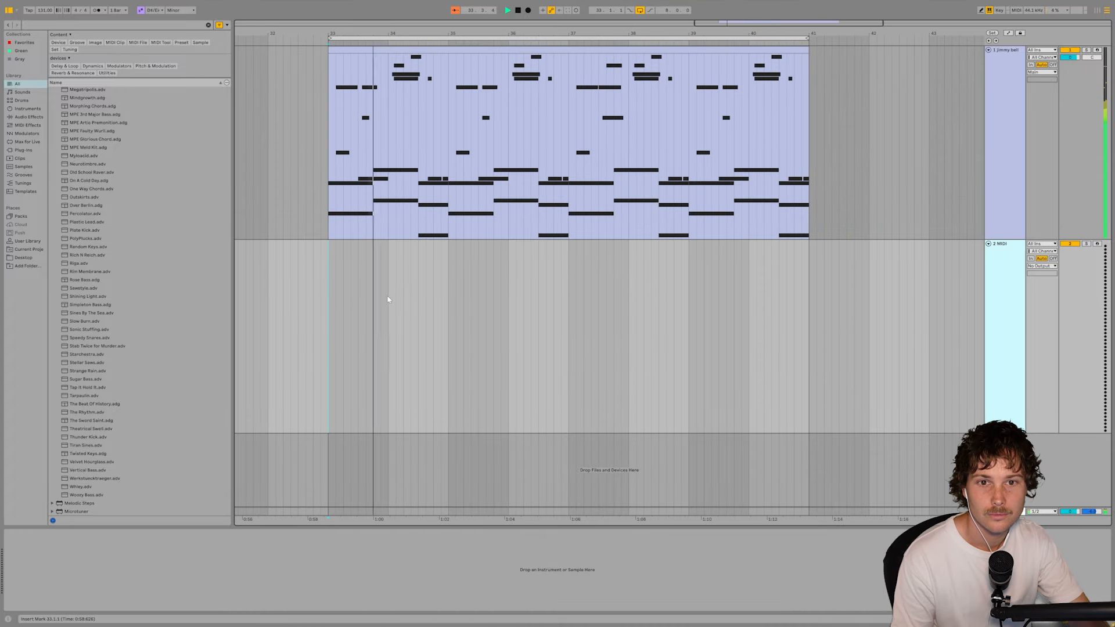
click(23, 150)
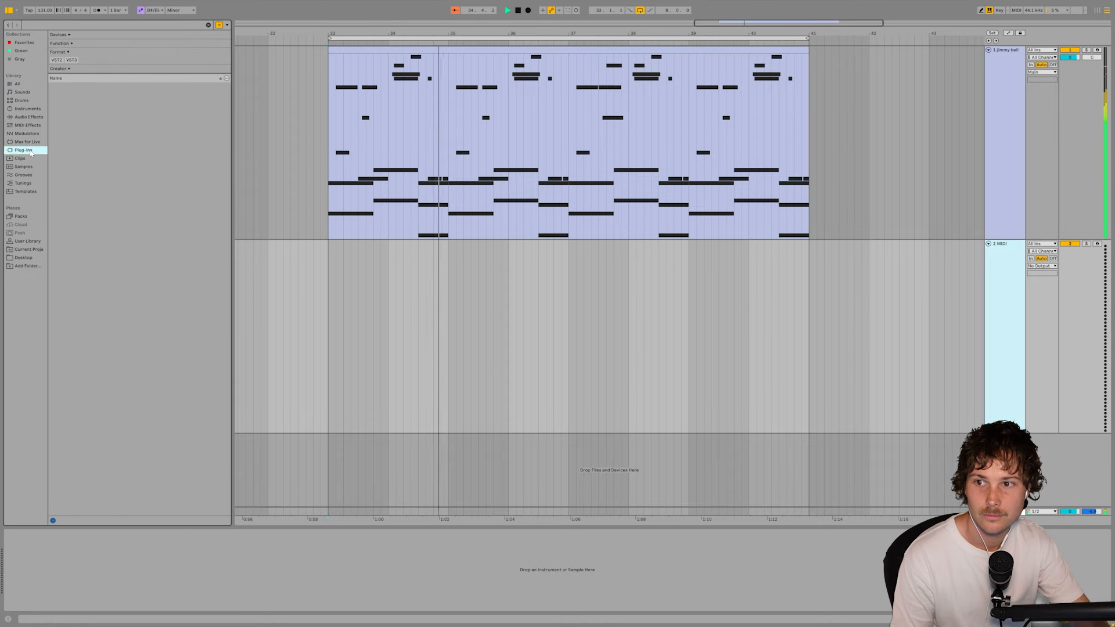
key(space)
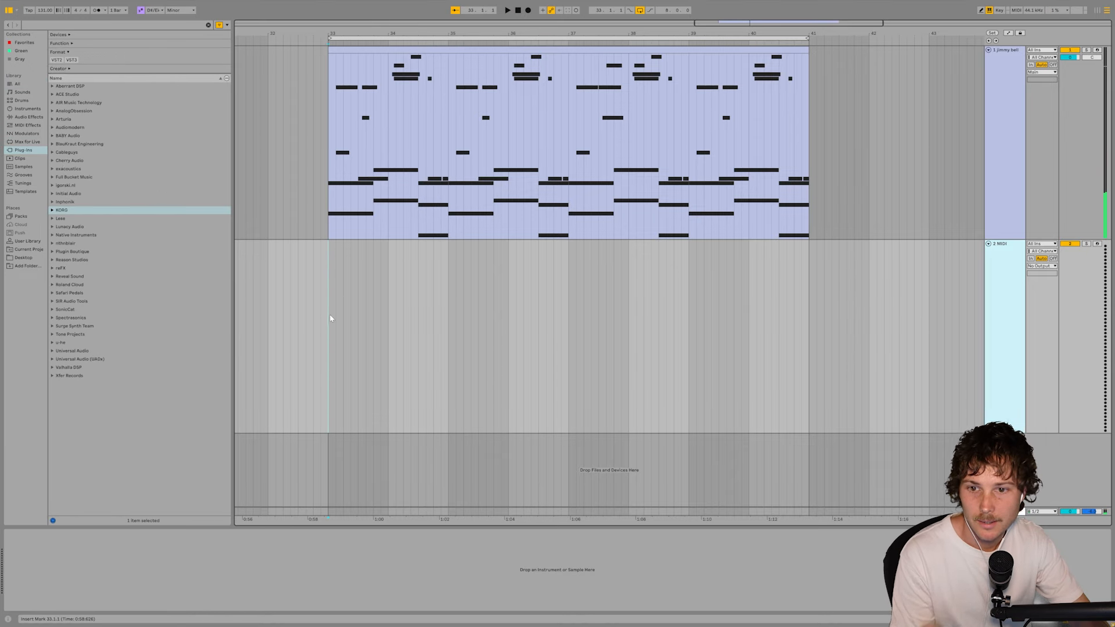
click(52, 111)
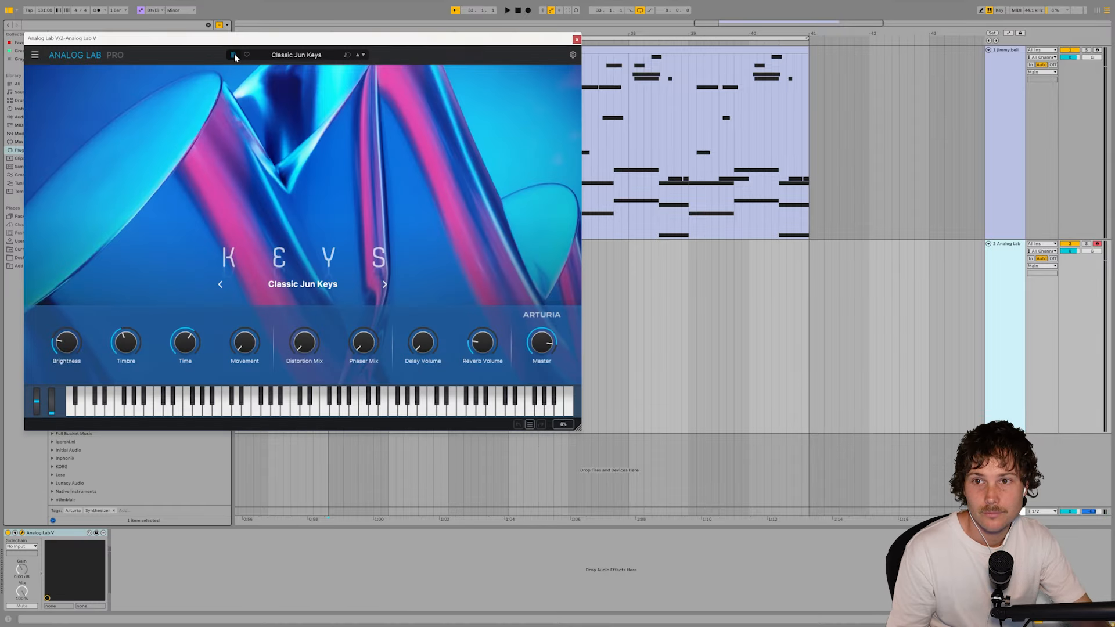
mouse_move(242, 136)
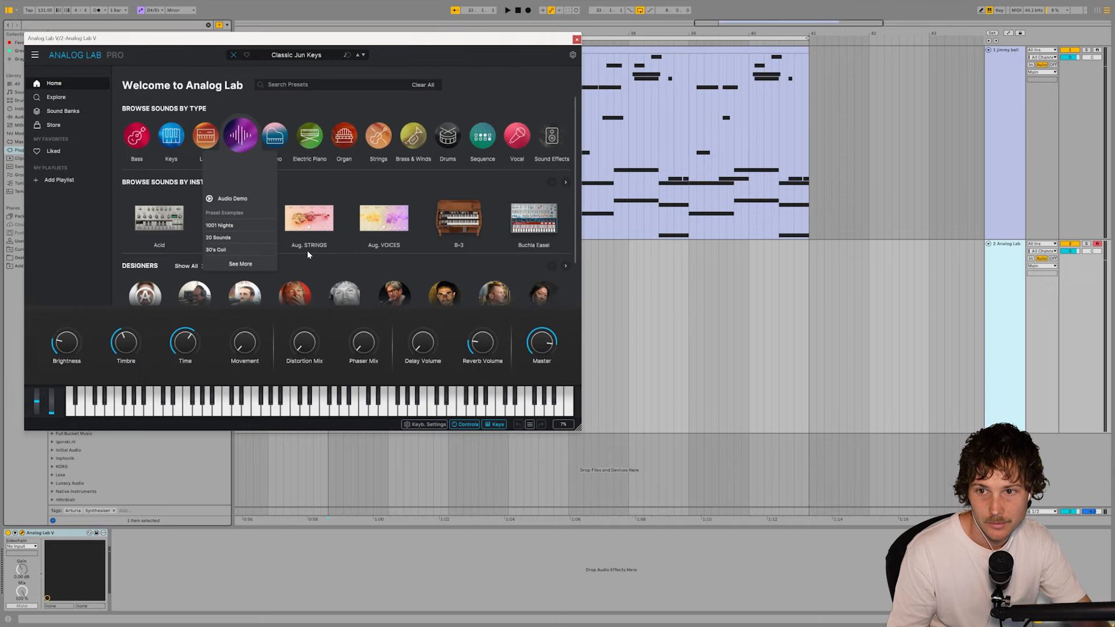
click(240, 264)
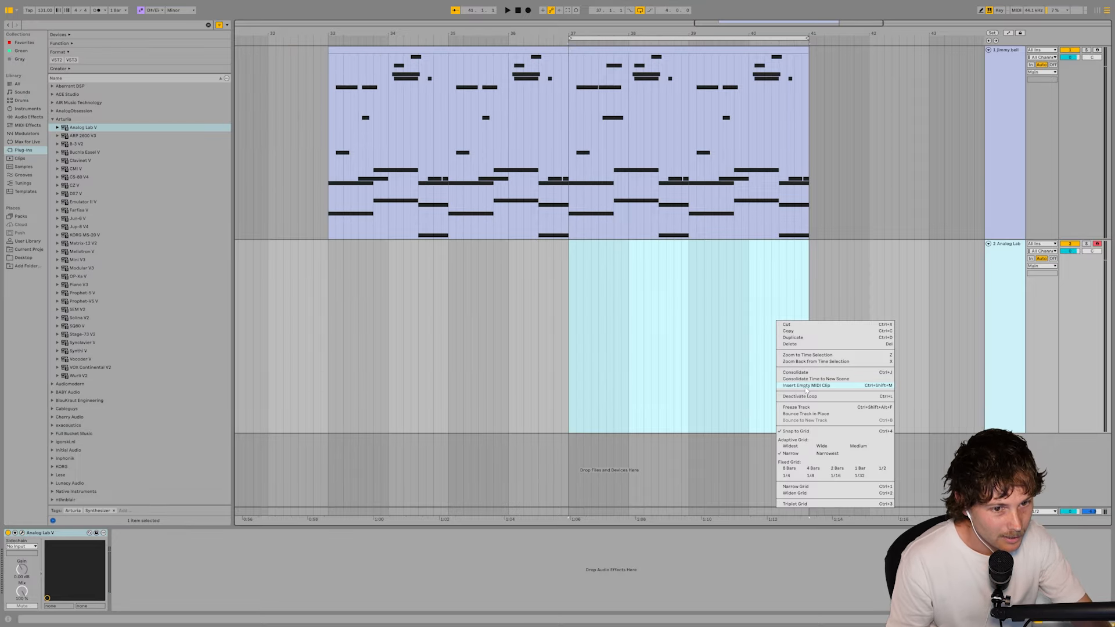
- Insert an empty MIDI clip from bar 37 to 41 on the Analog Lab track and fill it with one long C#4 note
click(806, 386)
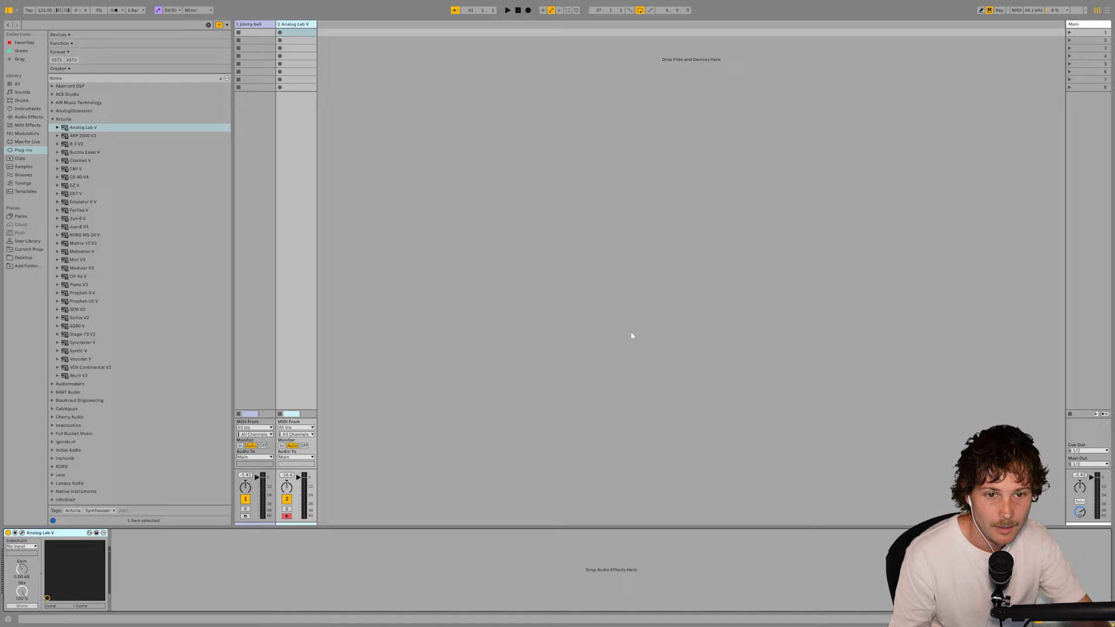
key(Tab)
click(765, 244)
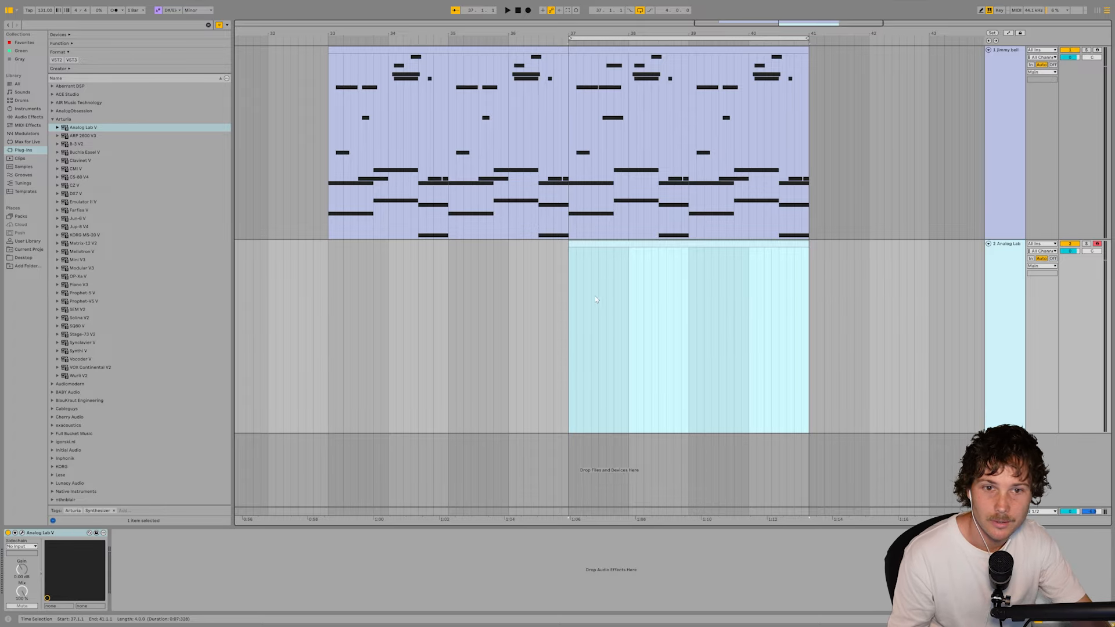
scroll(824, 279, right, 3)
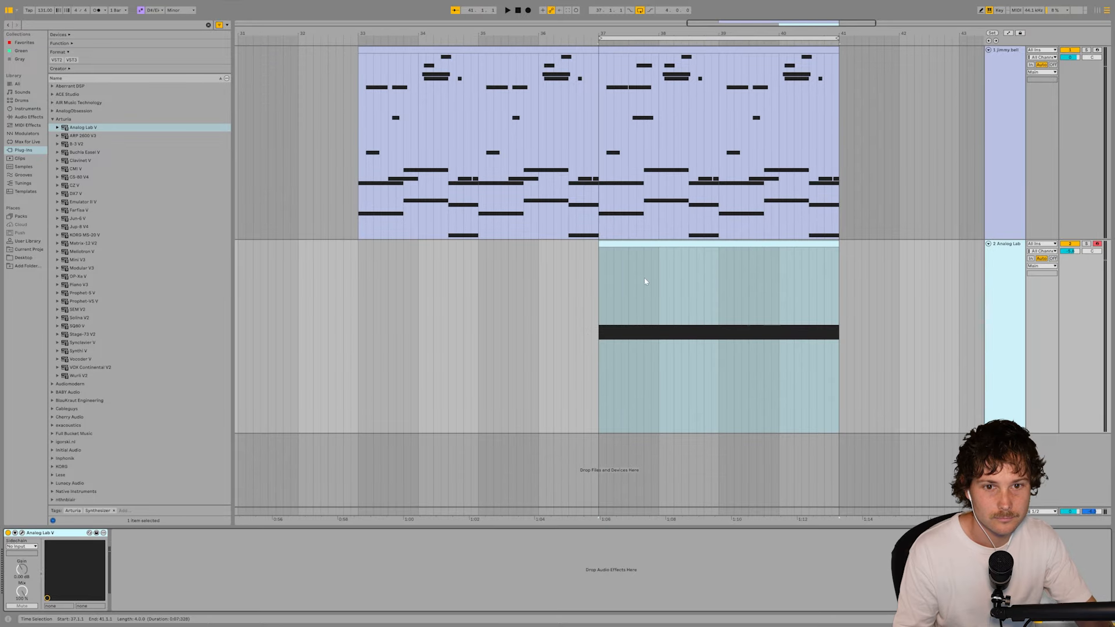
- Copy the long-note clip to bar 33 on the Analog Lab track and play both tracks together
click(631, 247)
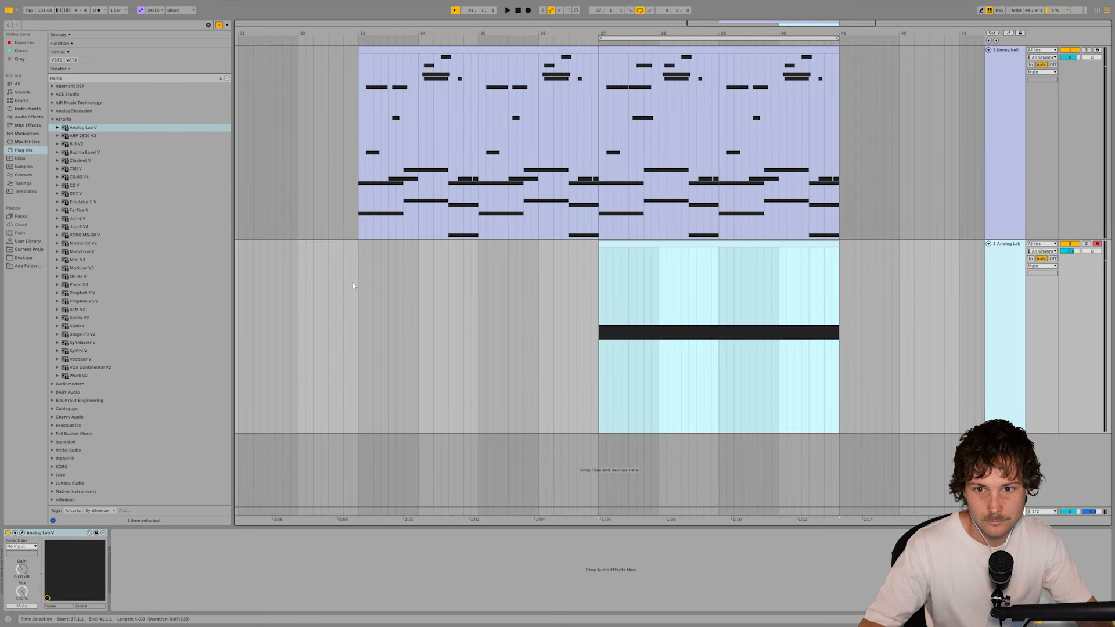
click(352, 286)
key(ctrl+v)
key(space)
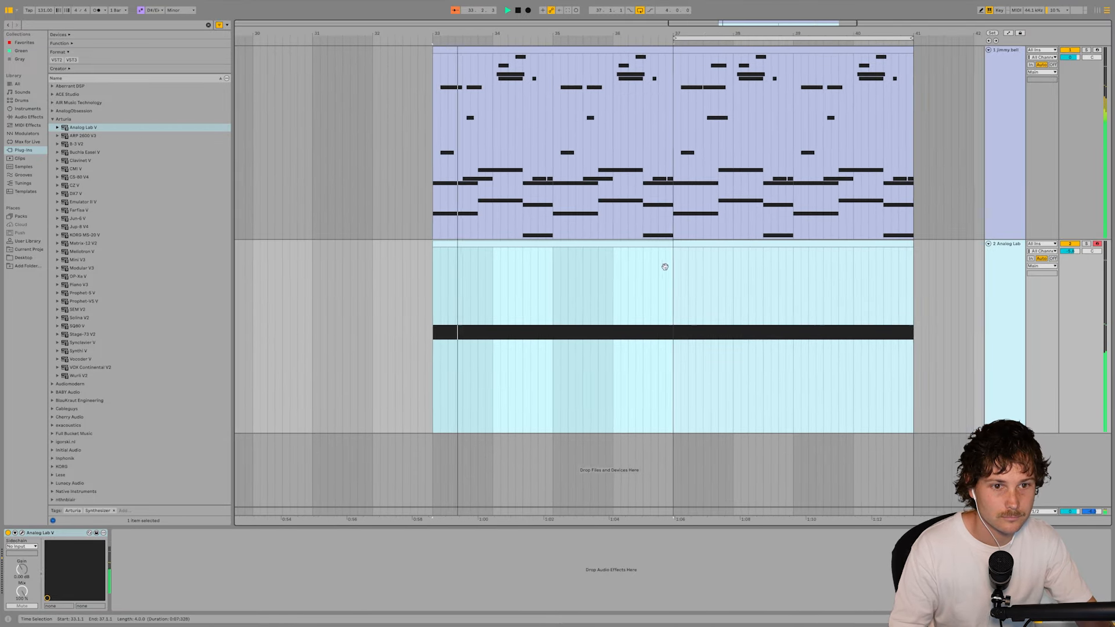
- Lower the second long note, starting at bar 5 of the Analog Lab clip, from C#4 to A#3
double_click(674, 255)
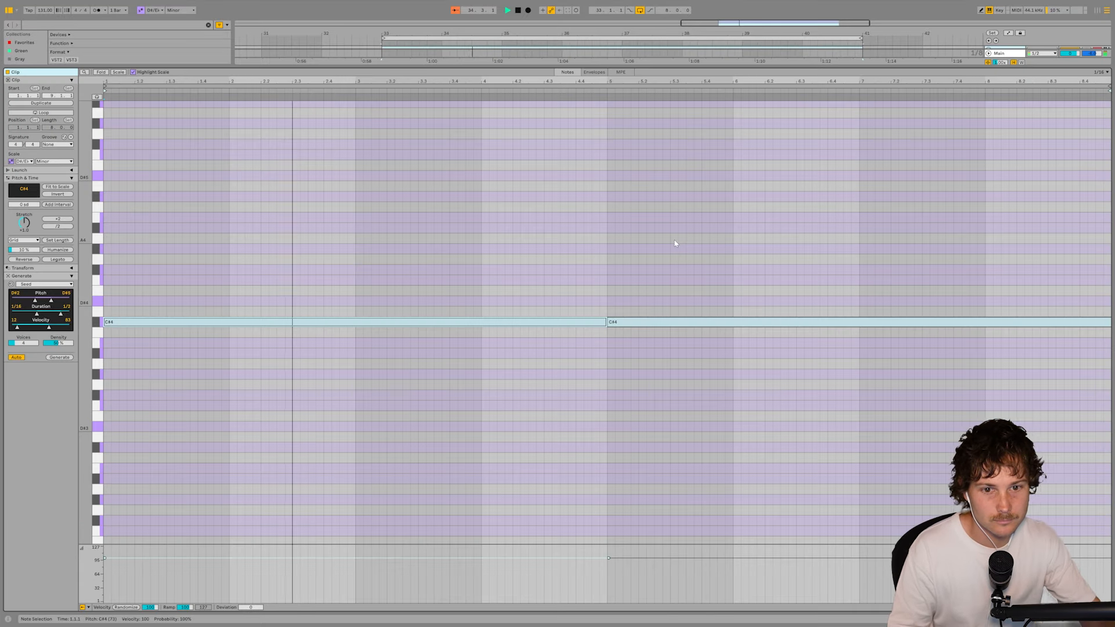
click(796, 294)
drag(637, 323, 637, 352)
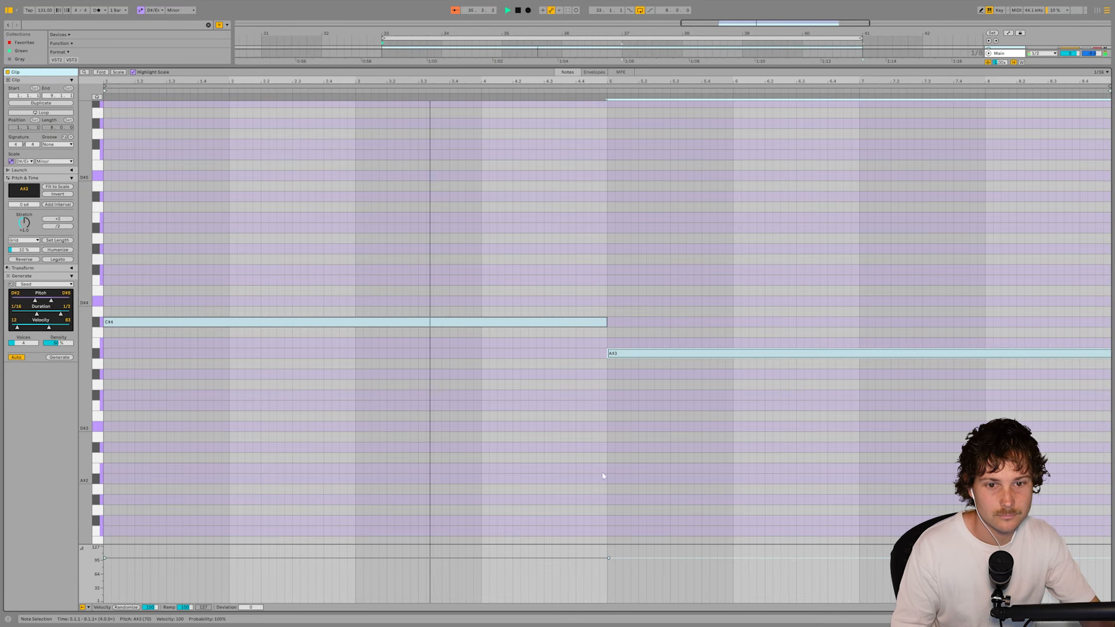
key(shift+Tab)
- Reduce the Analog Lab track's height and group both MIDI tracks together, stopping playback
click(964, 385)
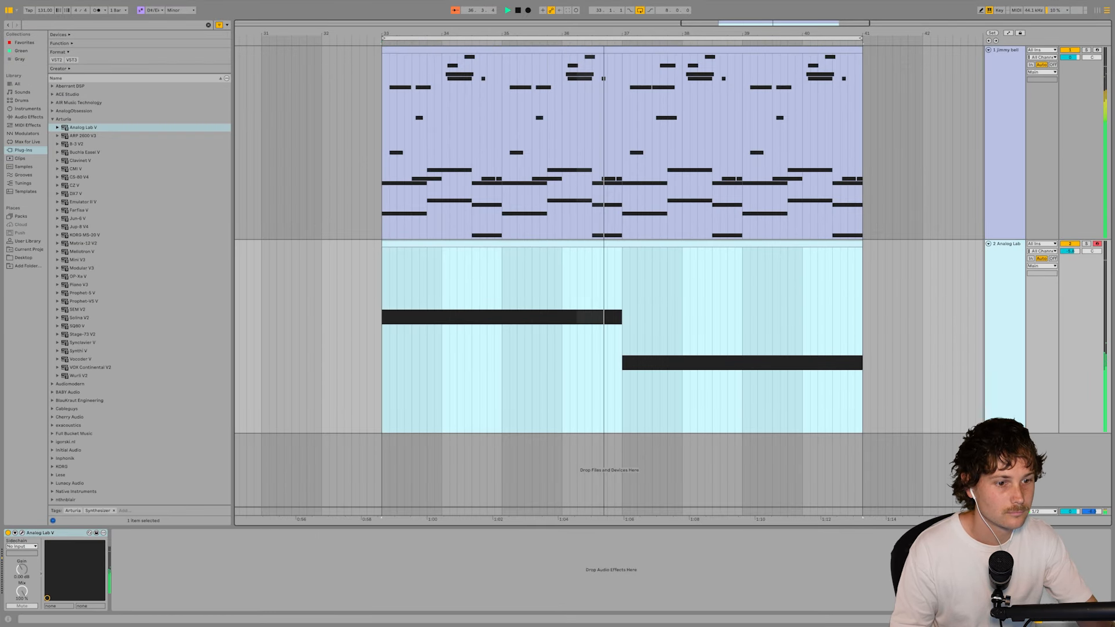
key(shift+h)
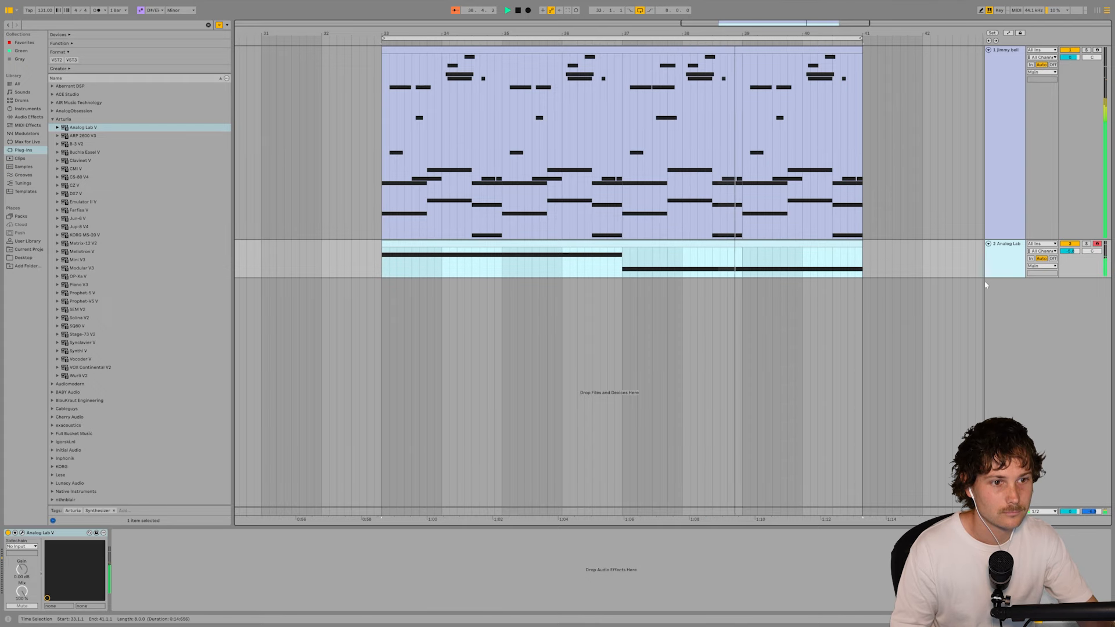
click(1000, 278)
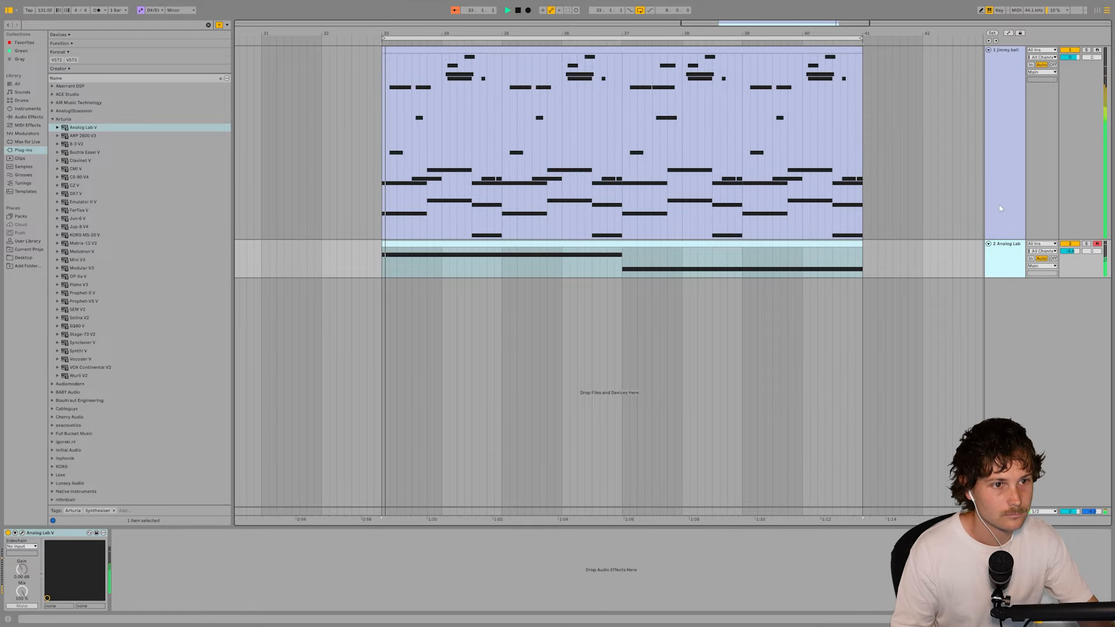
key(ctrl+g)
key(space)
click(1008, 237)
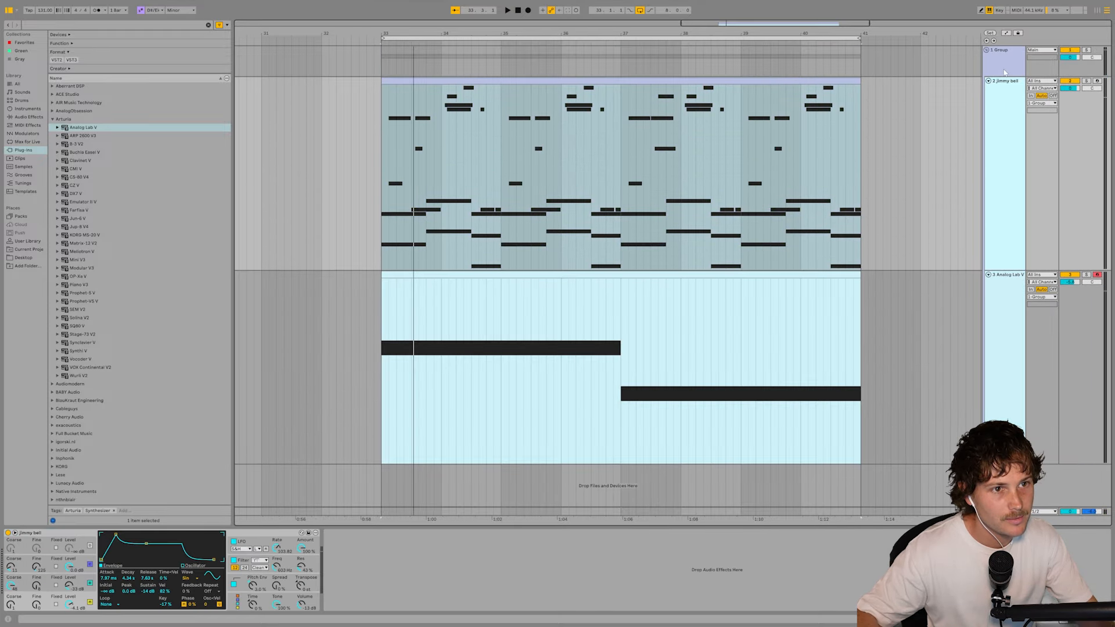
- Rename the group track to buss and load the Safari Pedals Cassette Bunny effect onto it
click(997, 65)
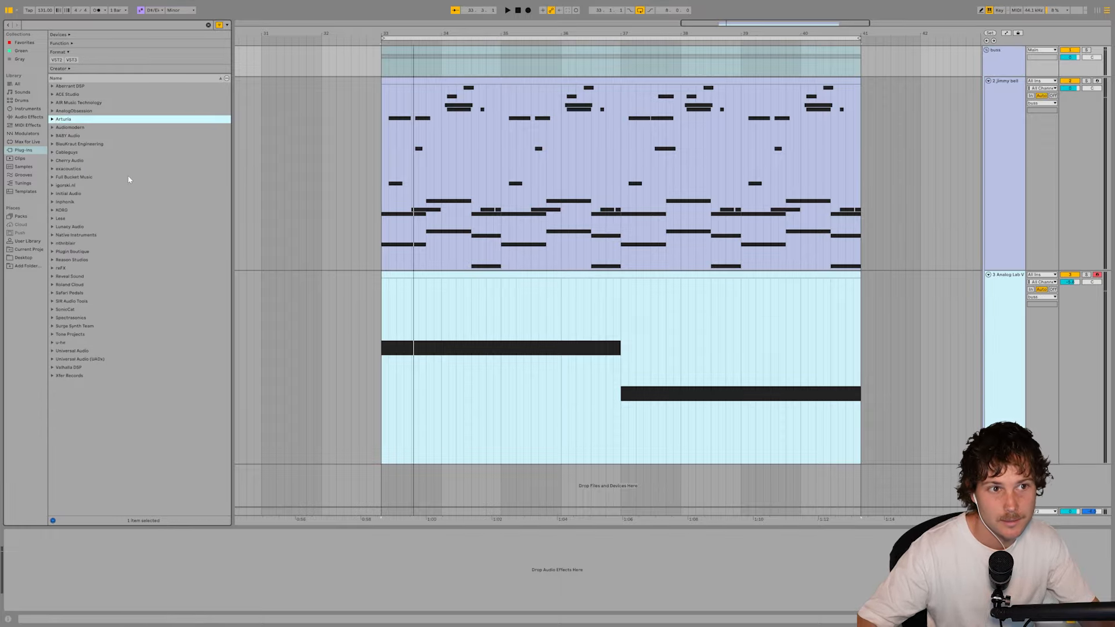
click(997, 65)
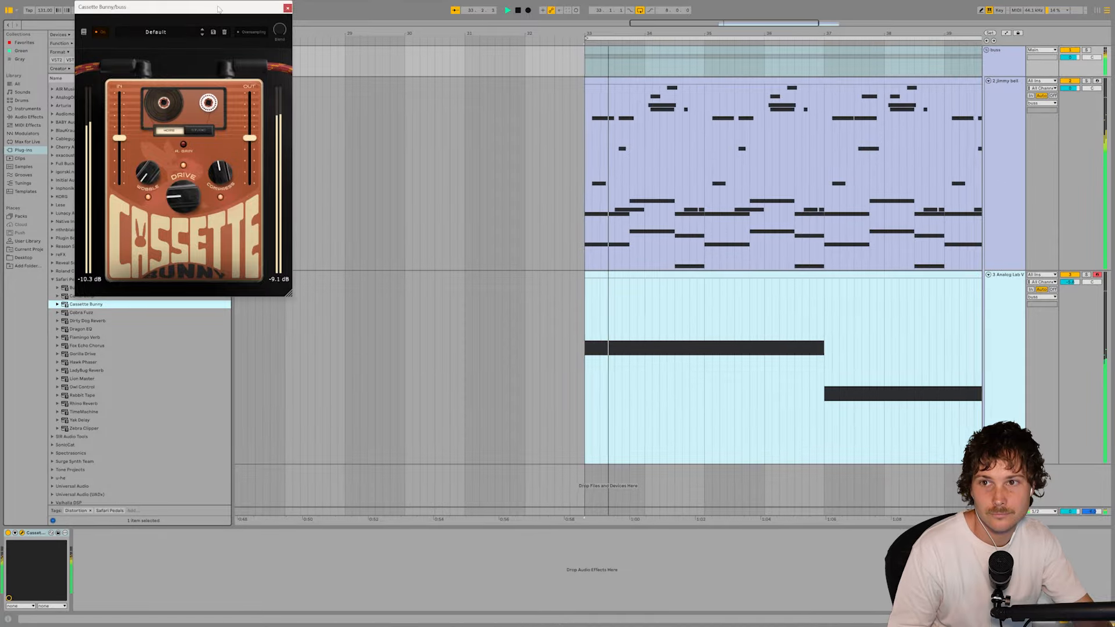
- Adjust Cassette Bunny's drive, output level and blend on the buss group while the loop plays
drag(221, 6, 365, 127)
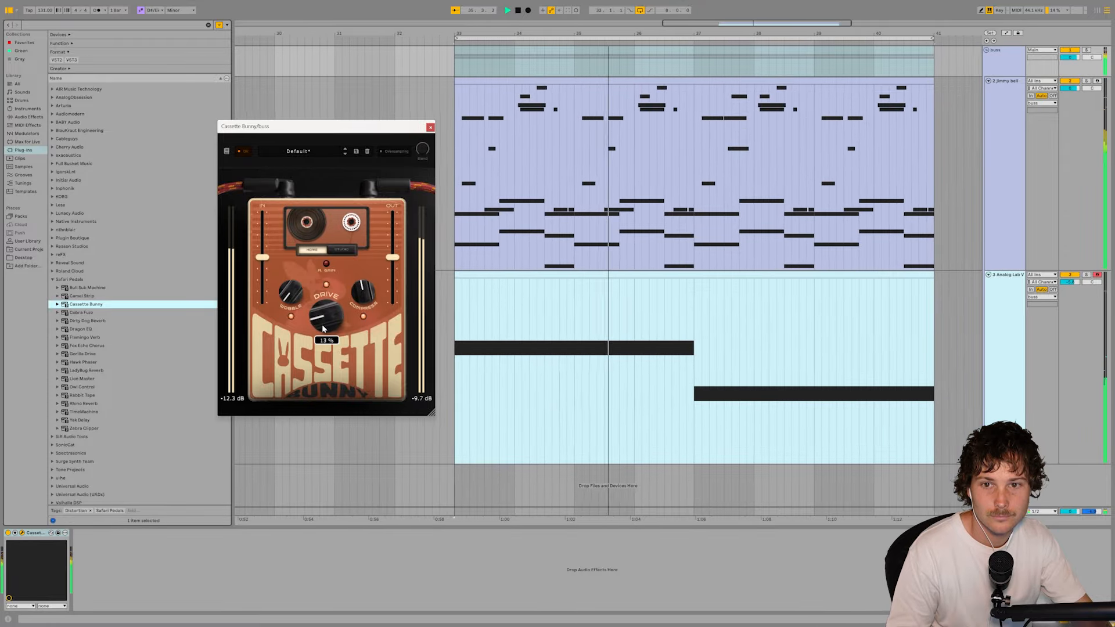
drag(324, 324, 290, 233)
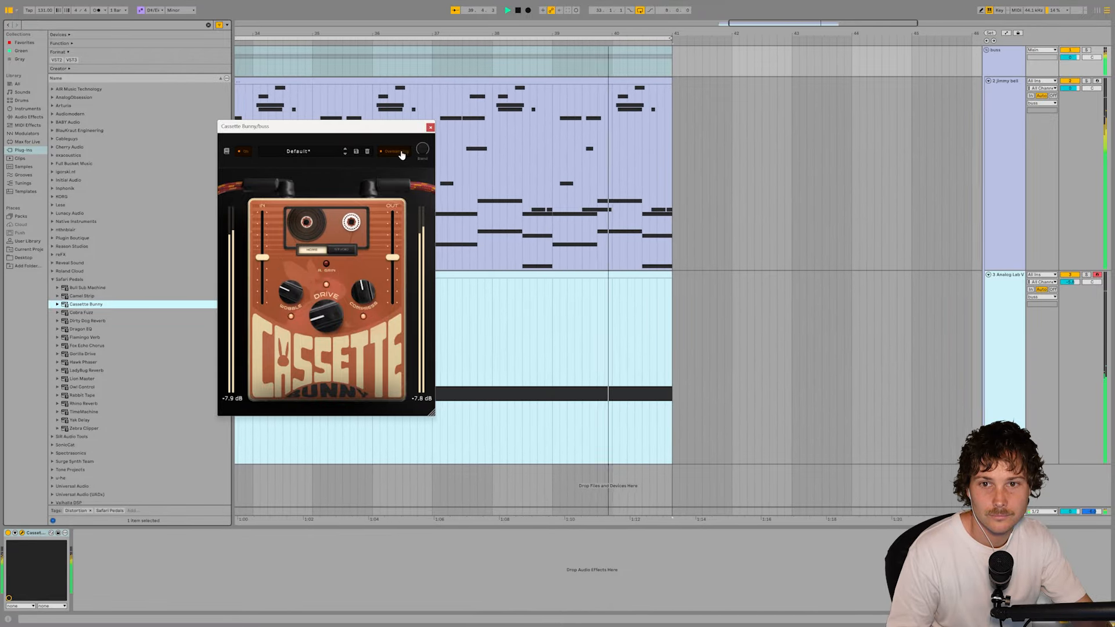
drag(425, 149, 394, 207)
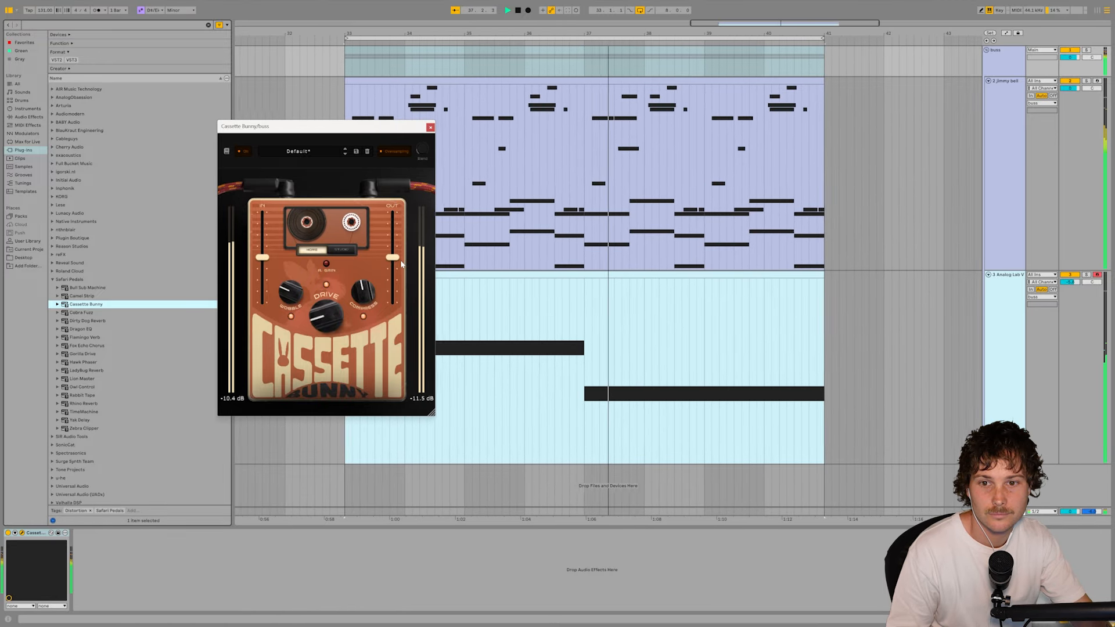
drag(396, 260, 396, 257)
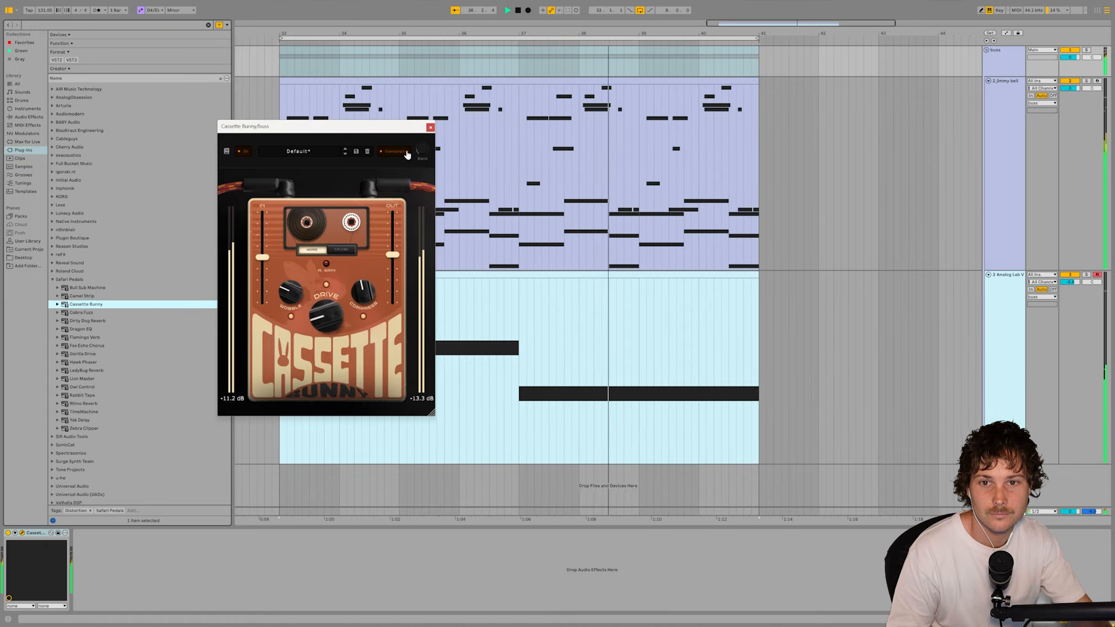
drag(422, 152, 422, 149)
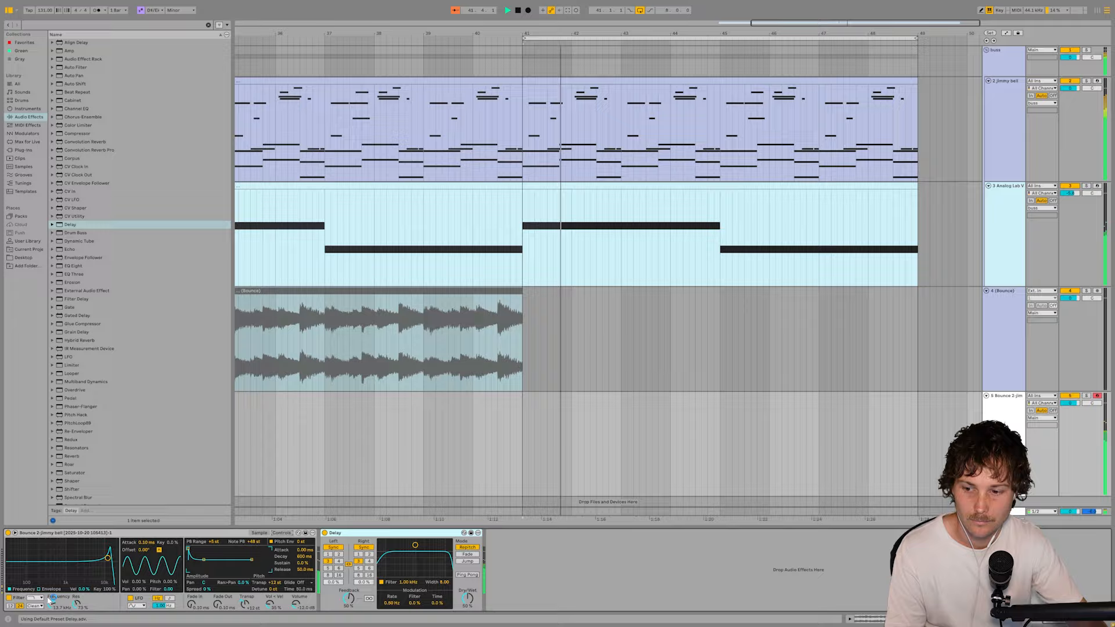
- Set the Bounce 2 sampler's filter circuit to OSR and raise its filter drive
click(36, 607)
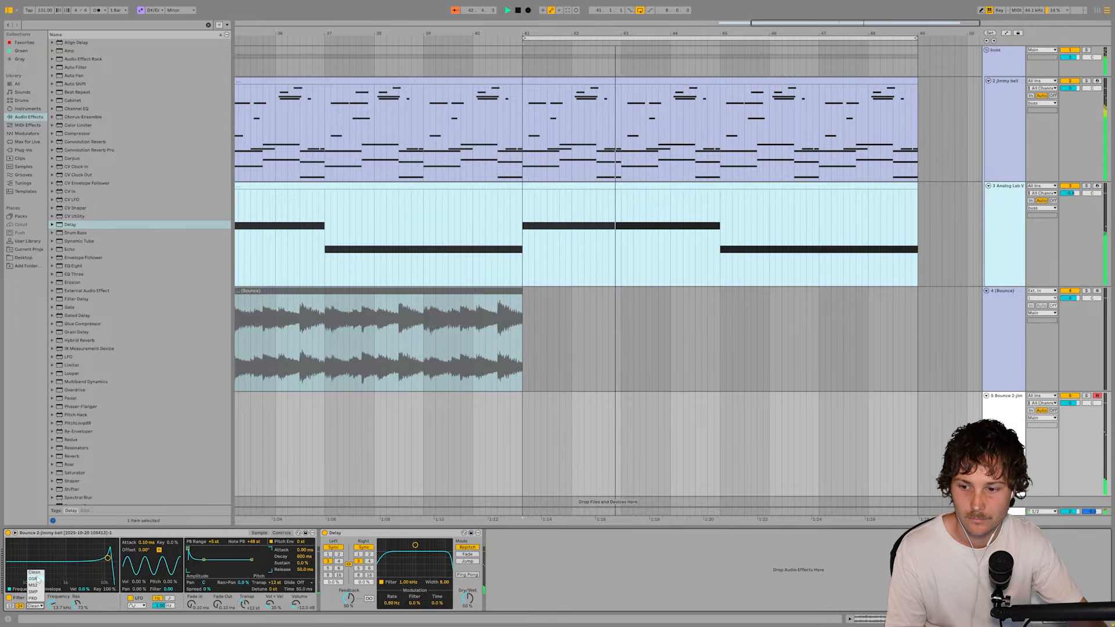
click(35, 579)
drag(95, 605, 94, 587)
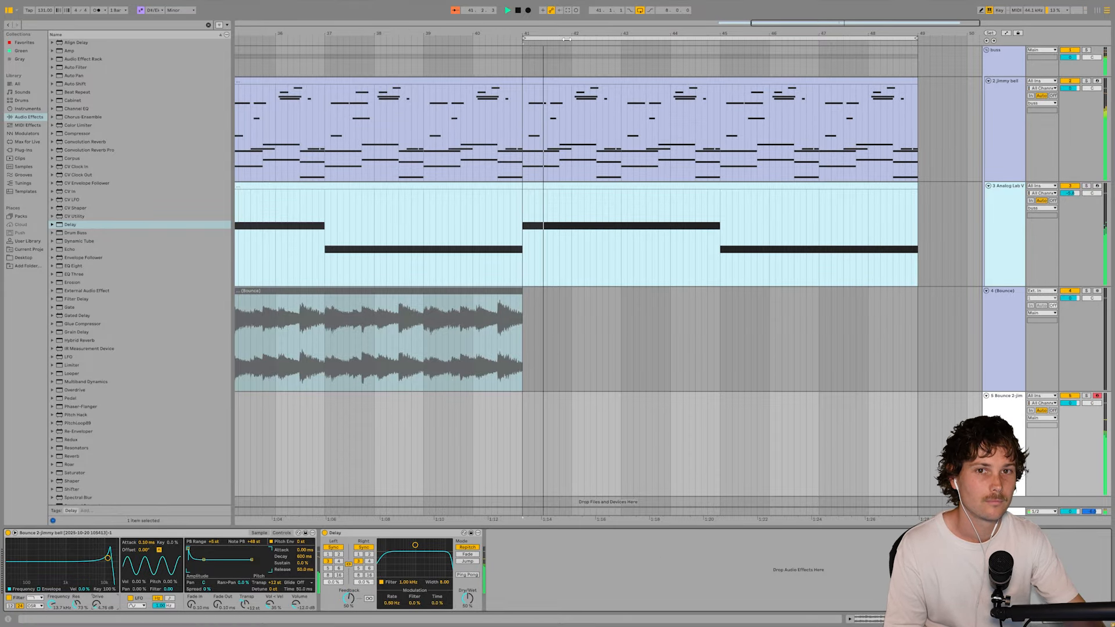
- Capture the played notes into a clip at bar 41 on the Bounce 2 track and consolidate it to eight bars
click(568, 11)
click(539, 396)
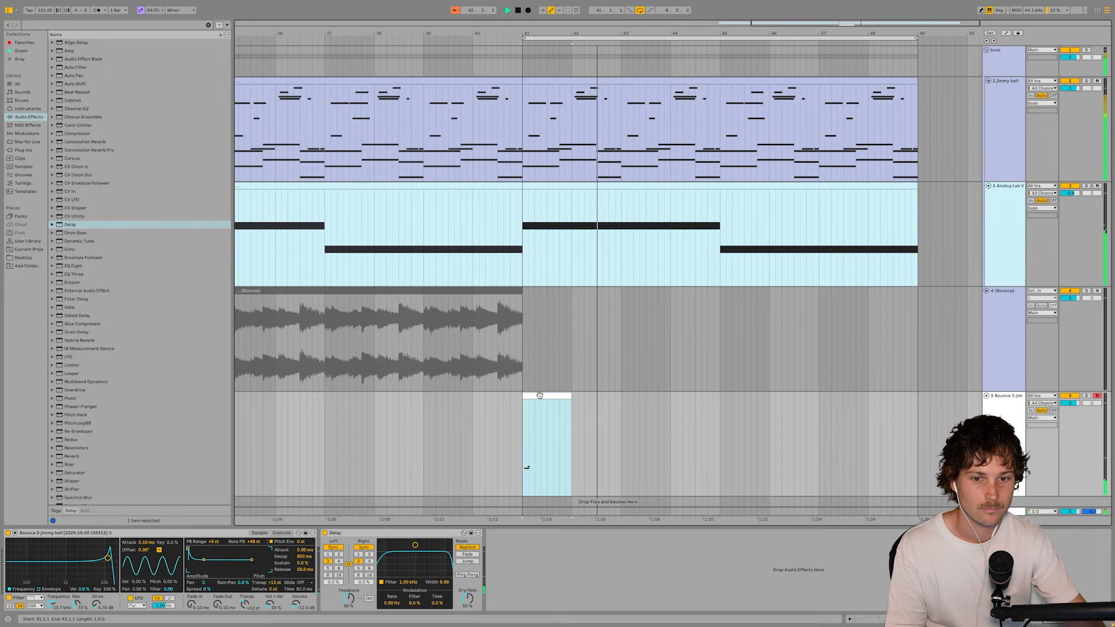
shift+click(917, 416)
key(ctrl+j)
key(shift+Tab)
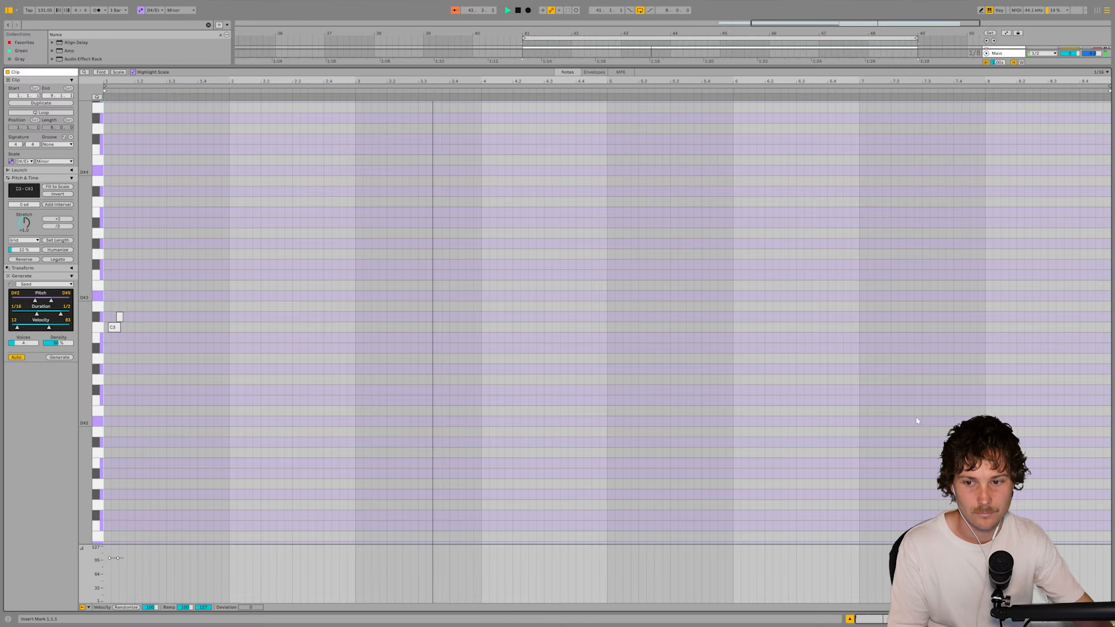
- Select the two short C3 and C#3 notes at the clip's start and duplicate them three times
drag(113, 316, 249, 413)
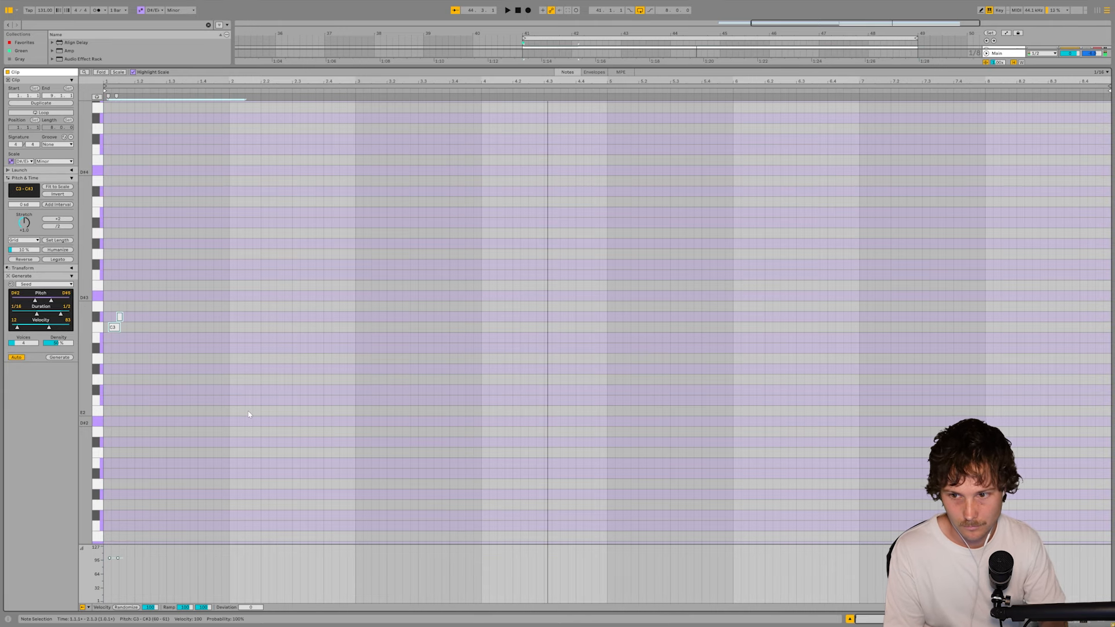
key(ctrl+d)
key(ctrl+d)
key(ctrl+d)
key(ctrl+d)
key(ctrl+d)
key(ctrl+d)
key(ctrl+d)
- Randomize the velocities of the eight C3 hi-hat notes by 50 and duplicate the notes into the gaps between them
drag(109, 314, 358, 363)
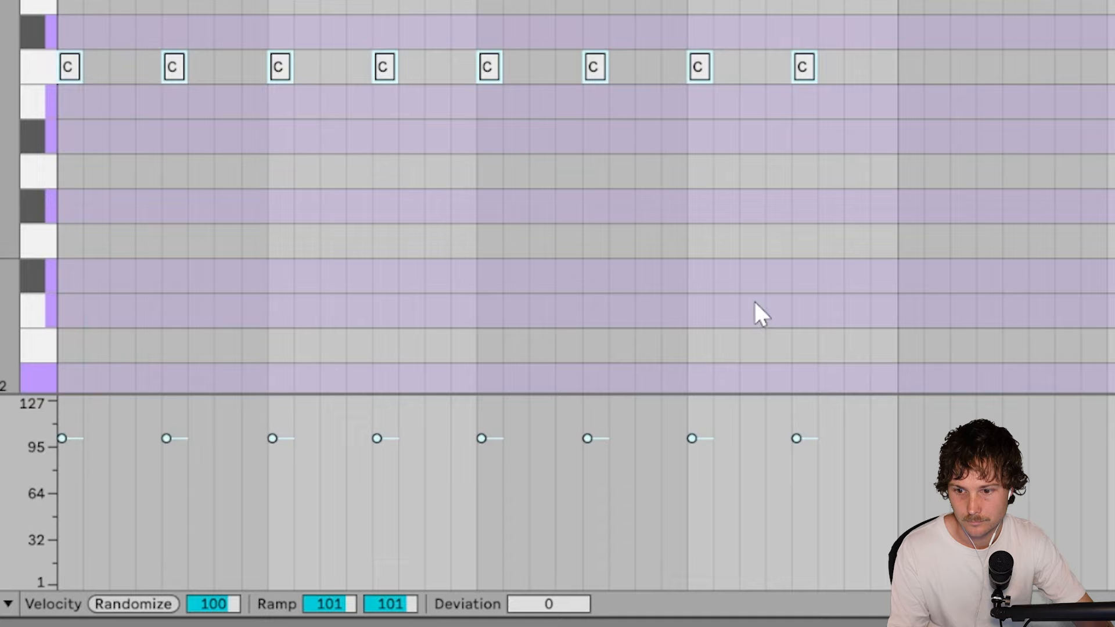
drag(226, 603, 225, 622)
drag(60, 35, 894, 175)
key(ctrl+d)
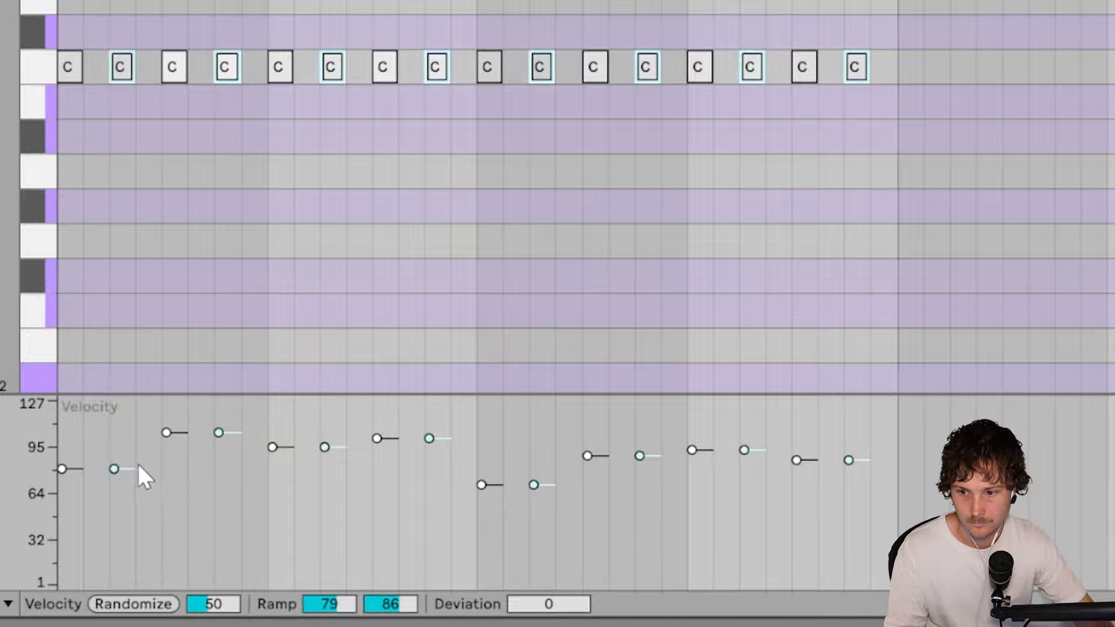
- Lower the in-between hi-hat notes' velocities and repeat the one-bar pattern of sixteen notes across four bars
drag(138, 468, 158, 525)
drag(68, 36, 898, 160)
key(ctrl+d)
key(ctrl+d)
key(ctrl+d)
key(ctrl+d)
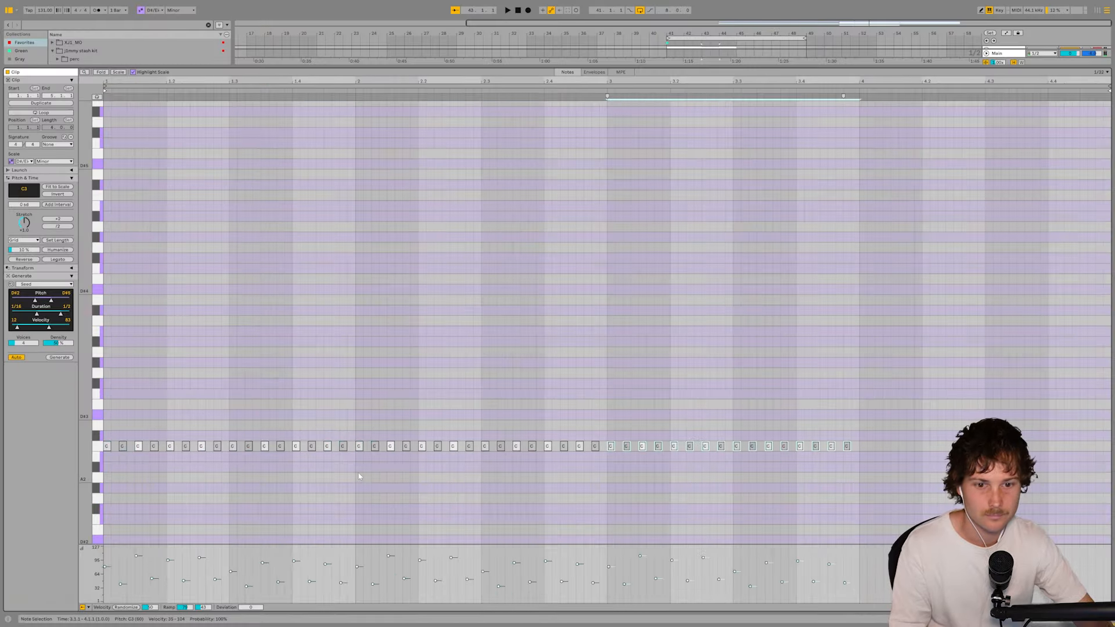
- Play the loop and duplicate the four-bar hh4 clip to bar 45 in the arrangement
key(space)
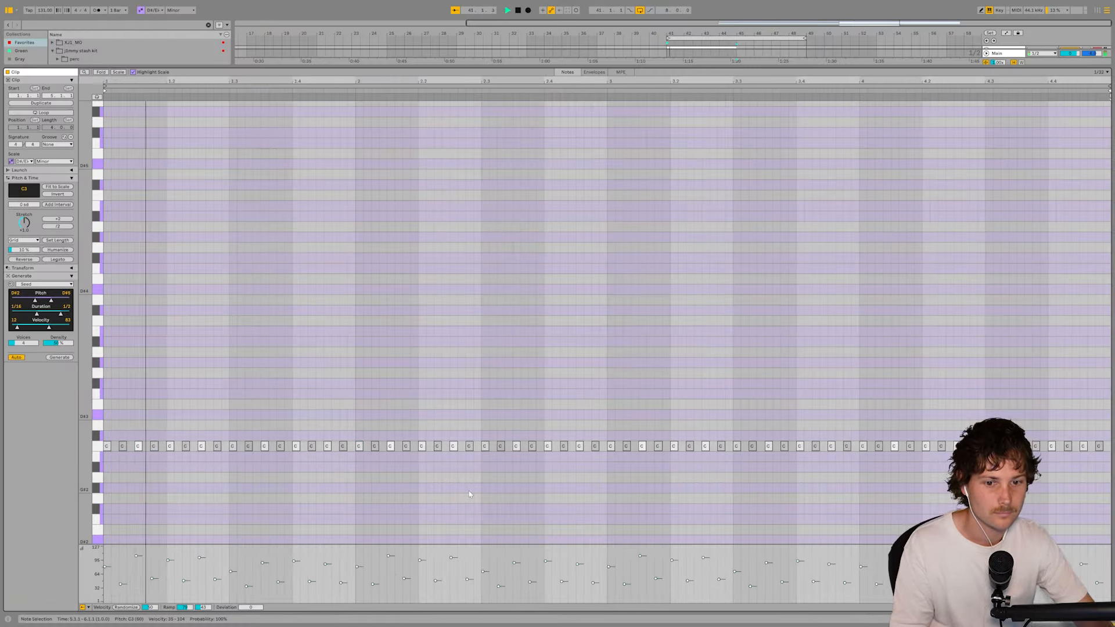
key(shift+Tab)
click(694, 413)
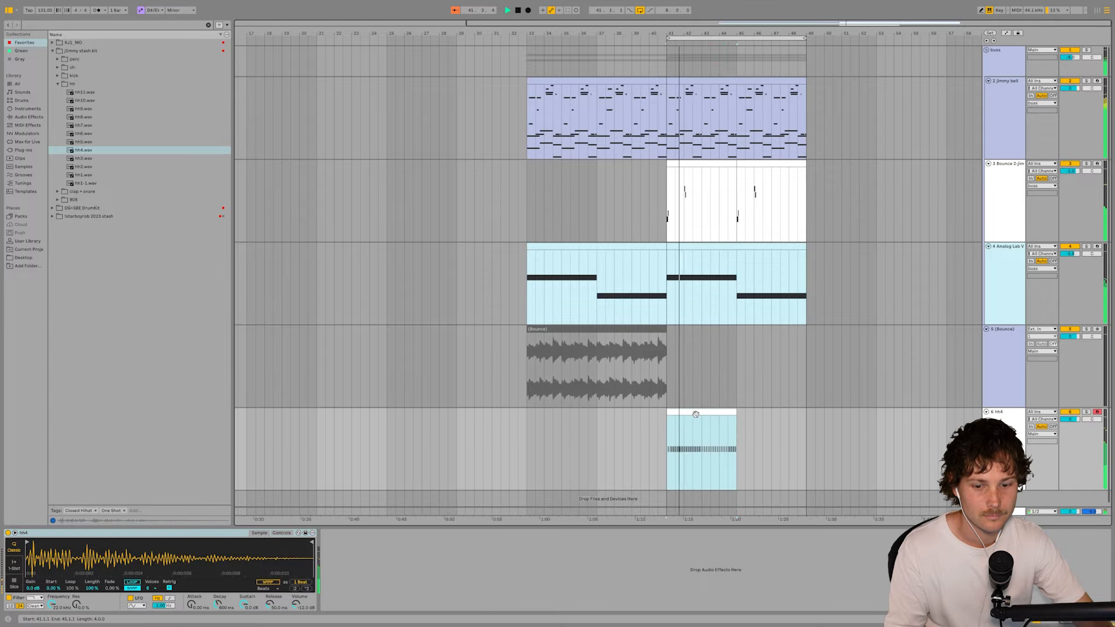
key(ctrl+d)
shift+click(690, 412)
scroll(752, 424, down, 1)
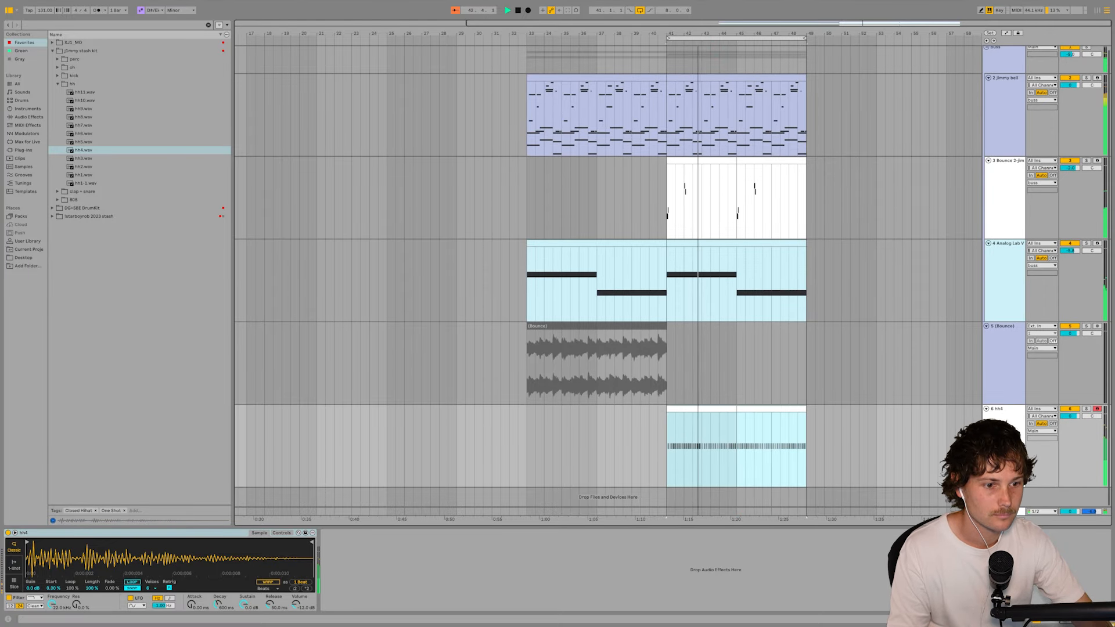
scroll(608, 279, up, 1)
- Show the mixer with the buss group folded and set the hh4 sampler's random pan to 22%
key(ctrl+alt+m)
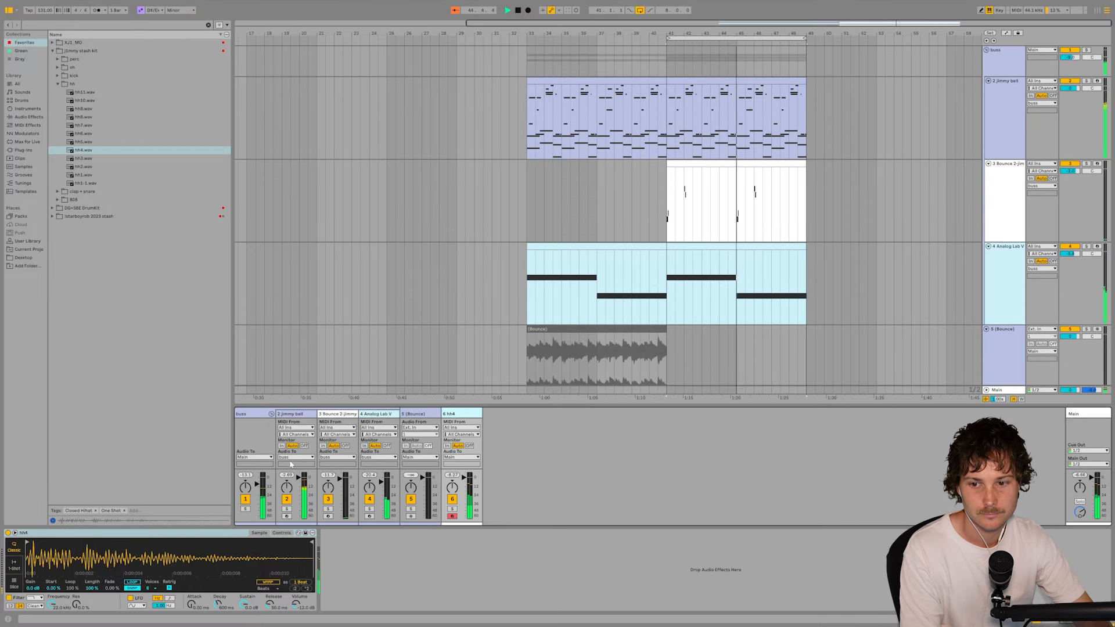
click(271, 414)
click(281, 532)
click(271, 583)
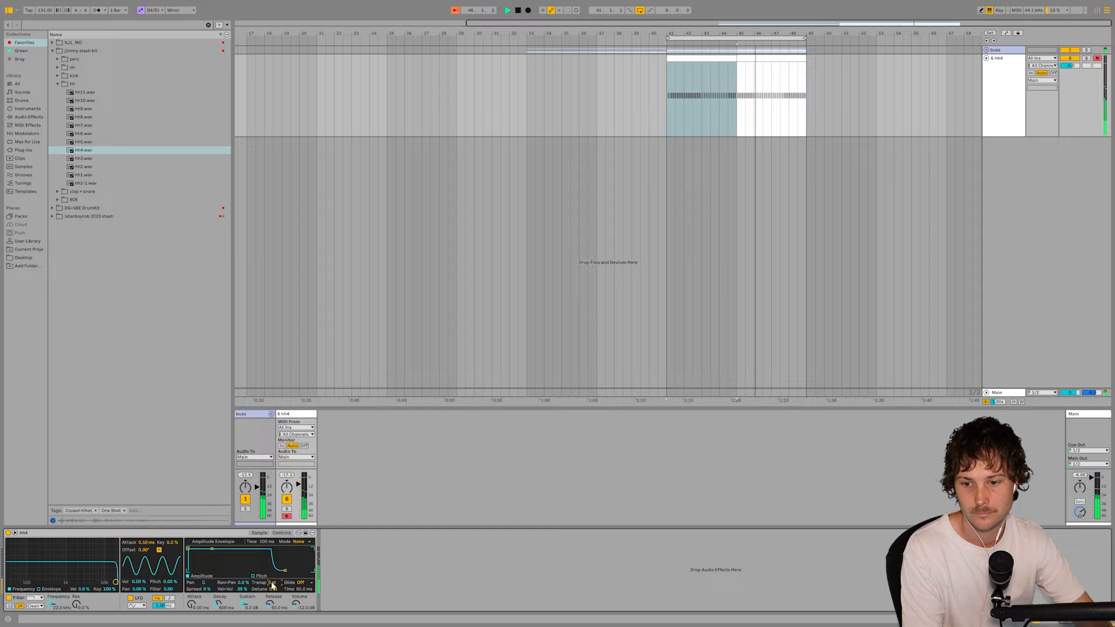
text(22)
click(420, 544)
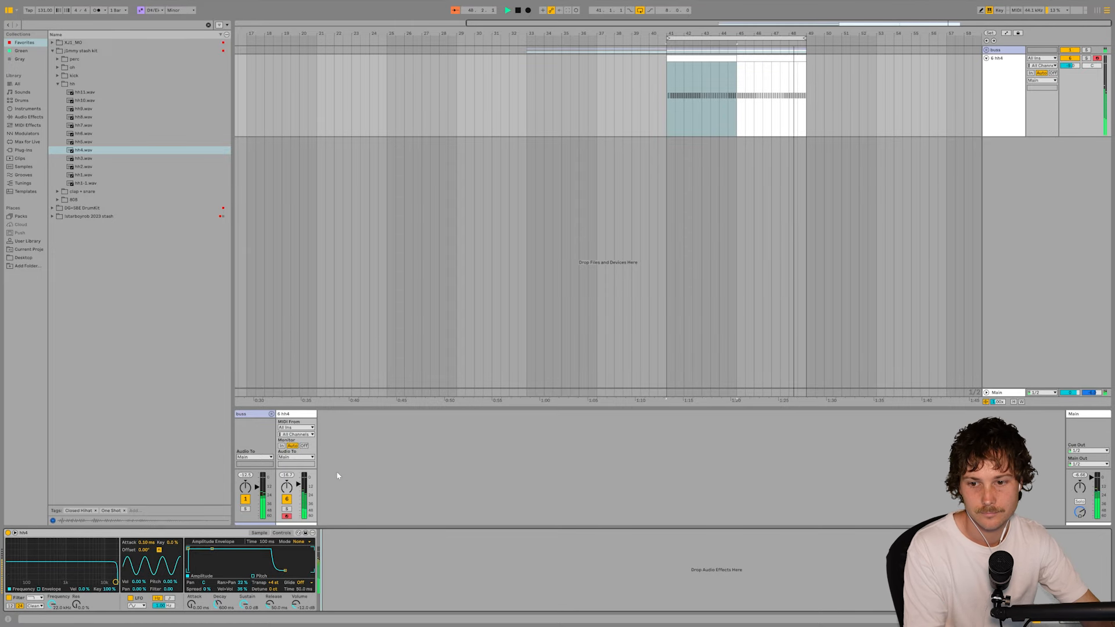
- Load an audio effect onto the hh4 track after its sampler
click(28, 117)
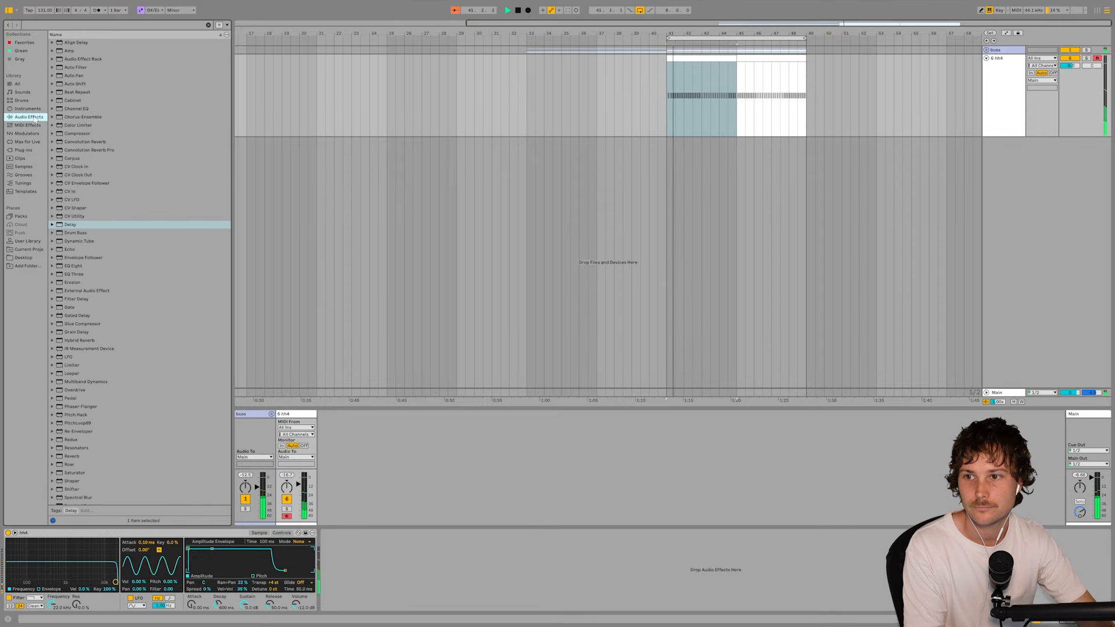
drag(80, 176, 360, 533)
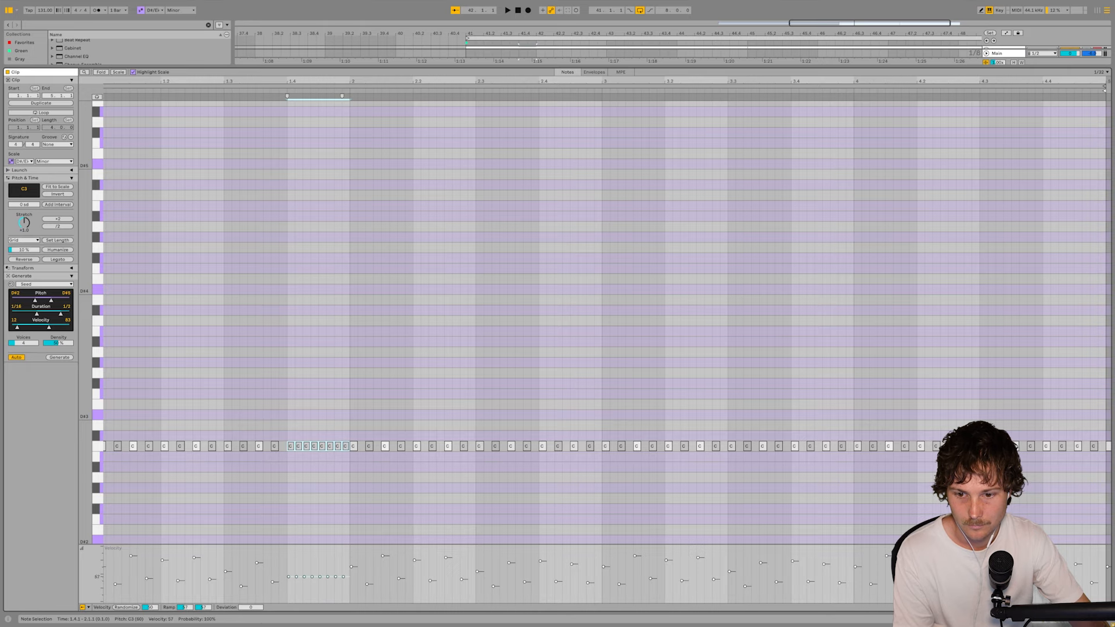
- Raise the hi-hat roll at beat 1.4 to a velocity of about 73 and play back the pattern
drag(336, 577, 335, 571)
key(space)
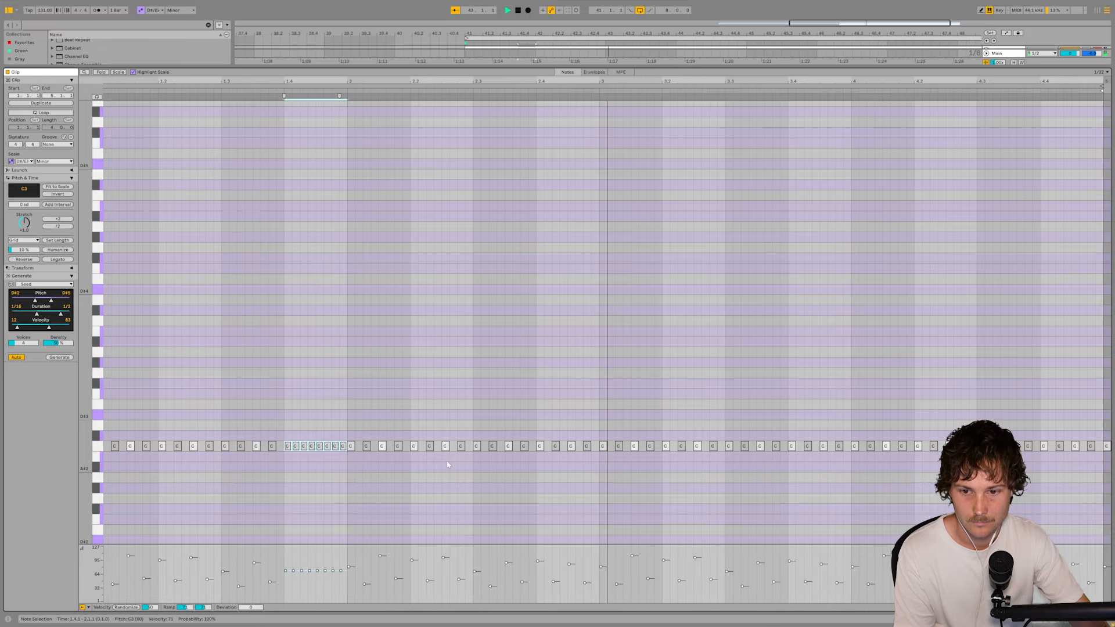
key(space)
key(space)
scroll(309, 457, up, 1)
key(space)
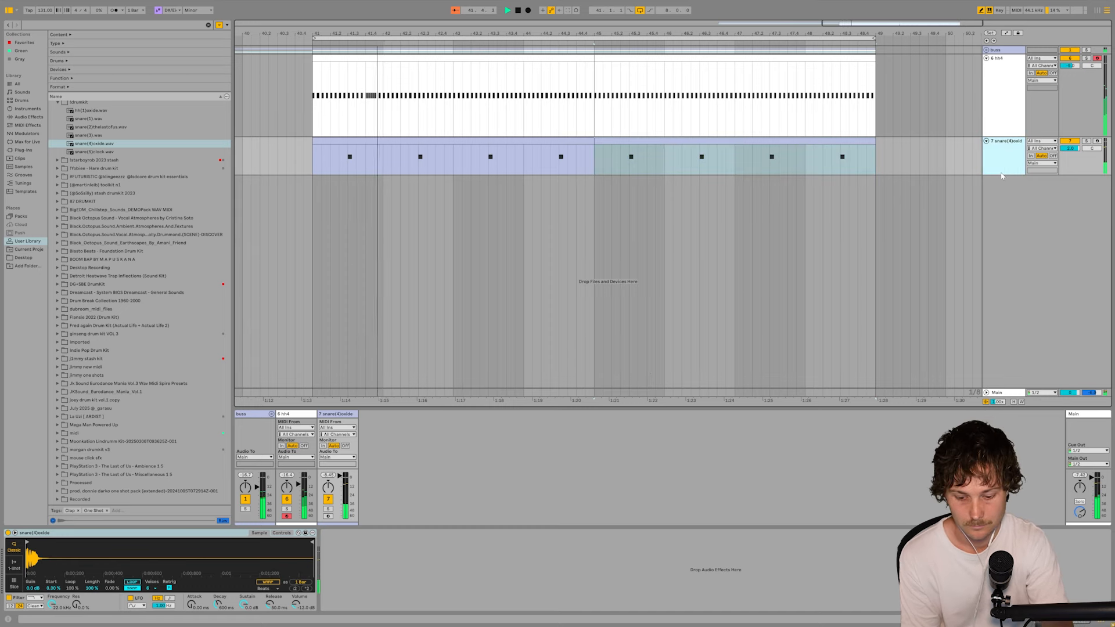
- Insert a new MIDI track below the snare track and colour it white
key(ctrl+shift+t)
right_click(1011, 210)
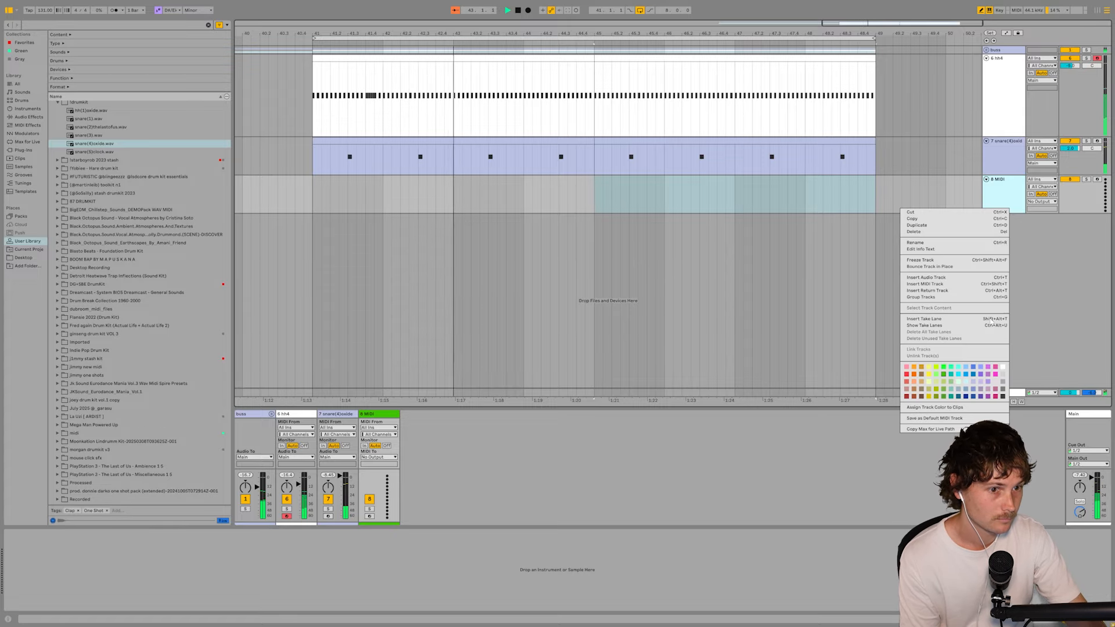
click(1001, 375)
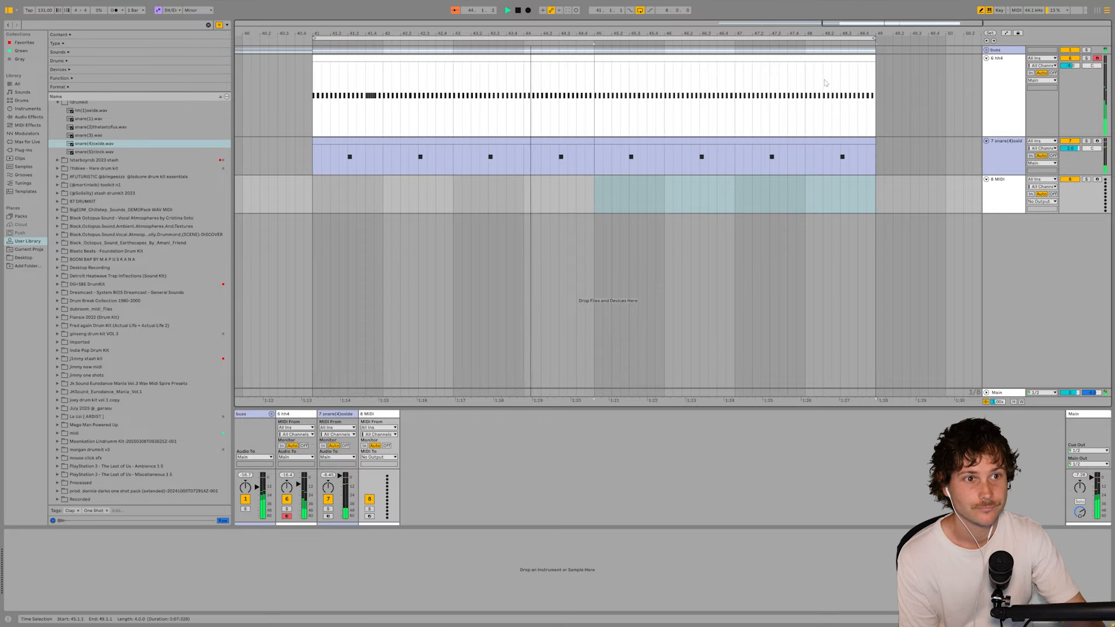
- Unfold the buss group and reduce all track heights to fit the arrangement view
click(987, 50)
scroll(813, 203, down, 3)
scroll(813, 203, up, 3)
scroll(787, 232, down, 5)
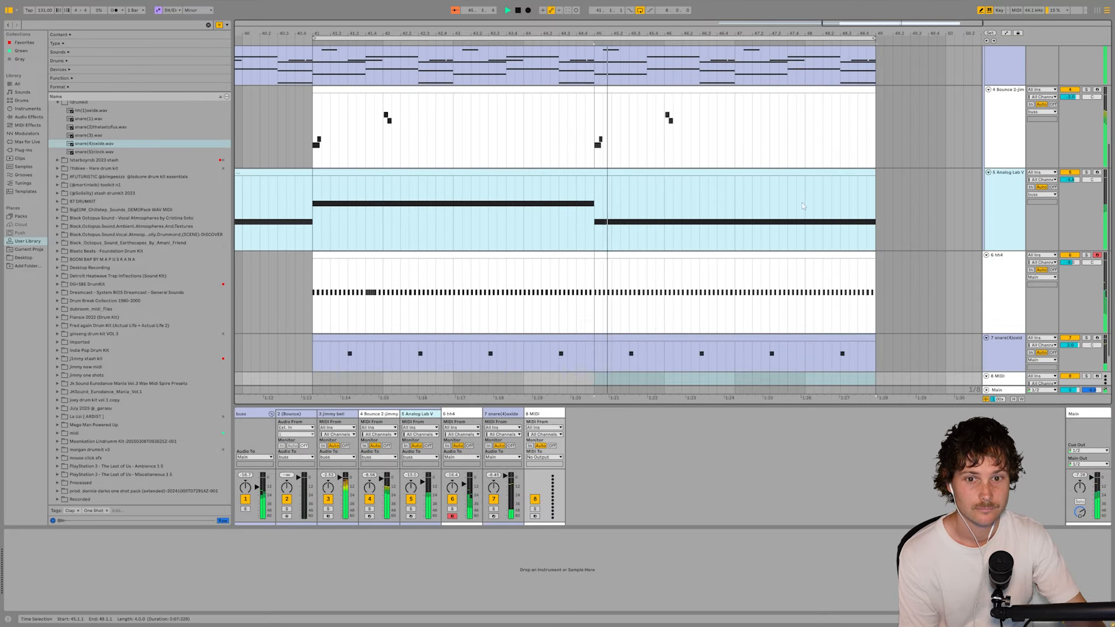
click(1013, 399)
- Place the insert position at bar 41 on the new MIDI track and open the Favorites collection
click(315, 341)
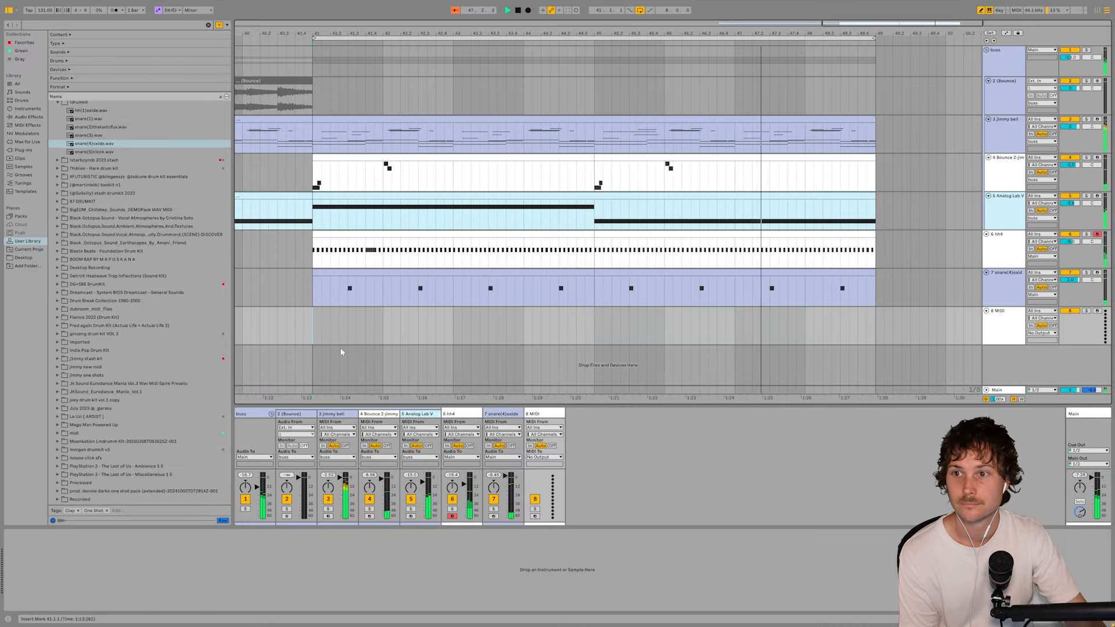
scroll(104, 188, up, 3)
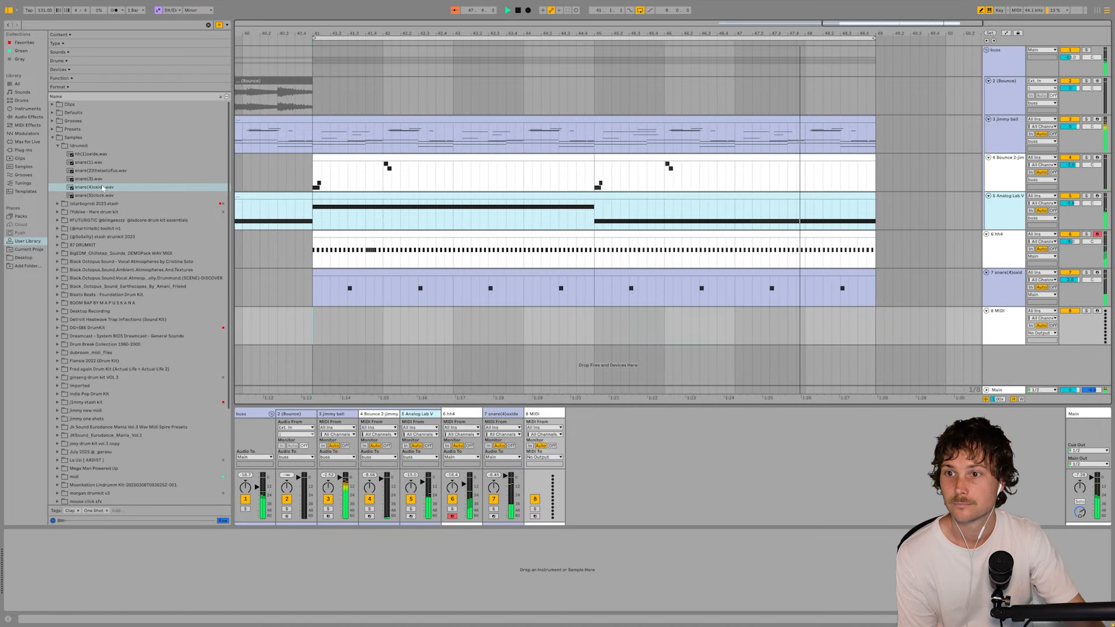
click(25, 44)
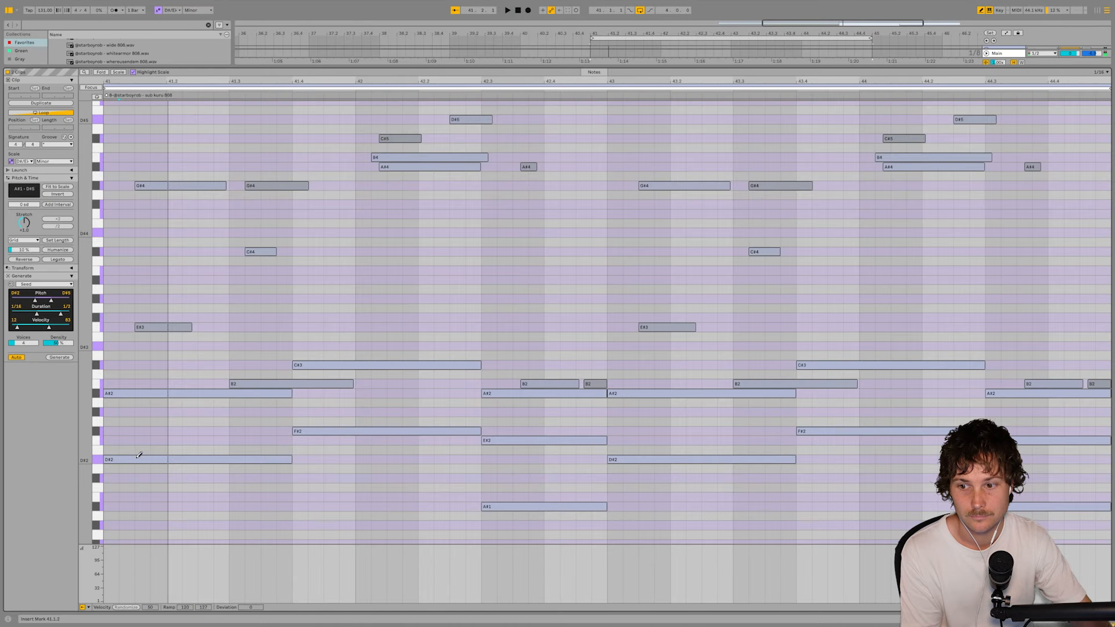
- Draw a long note from the start of bar 41 in the 808 clip and transpose it to D#3 during playback
click(116, 459)
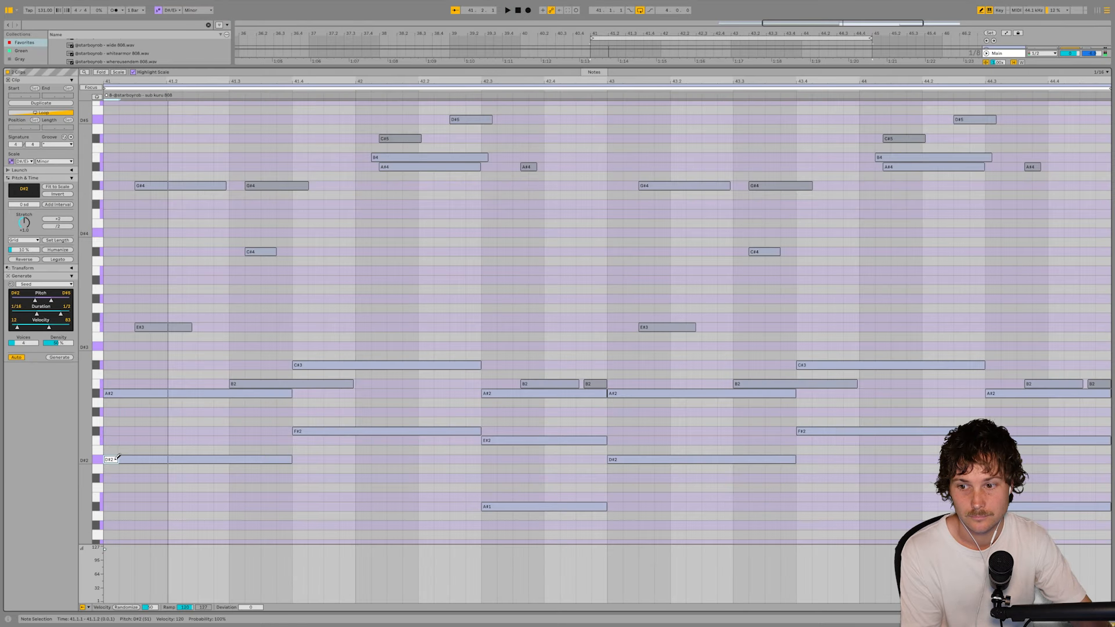
drag(118, 459, 323, 459)
key(shift+Up)
key(shift+Up)
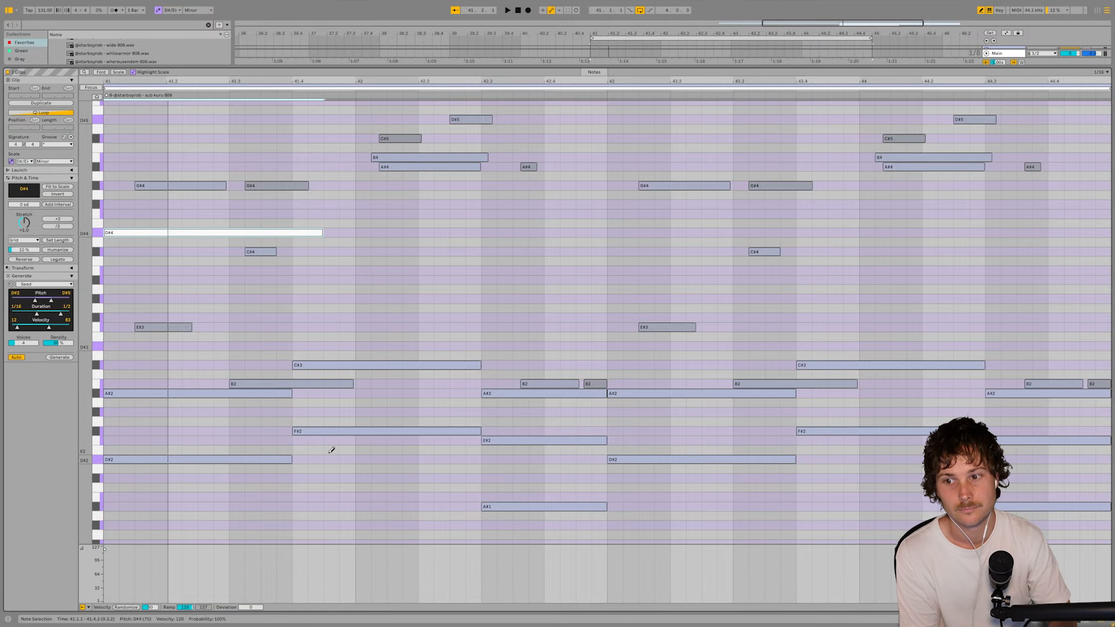
key(space)
key(shift+Down)
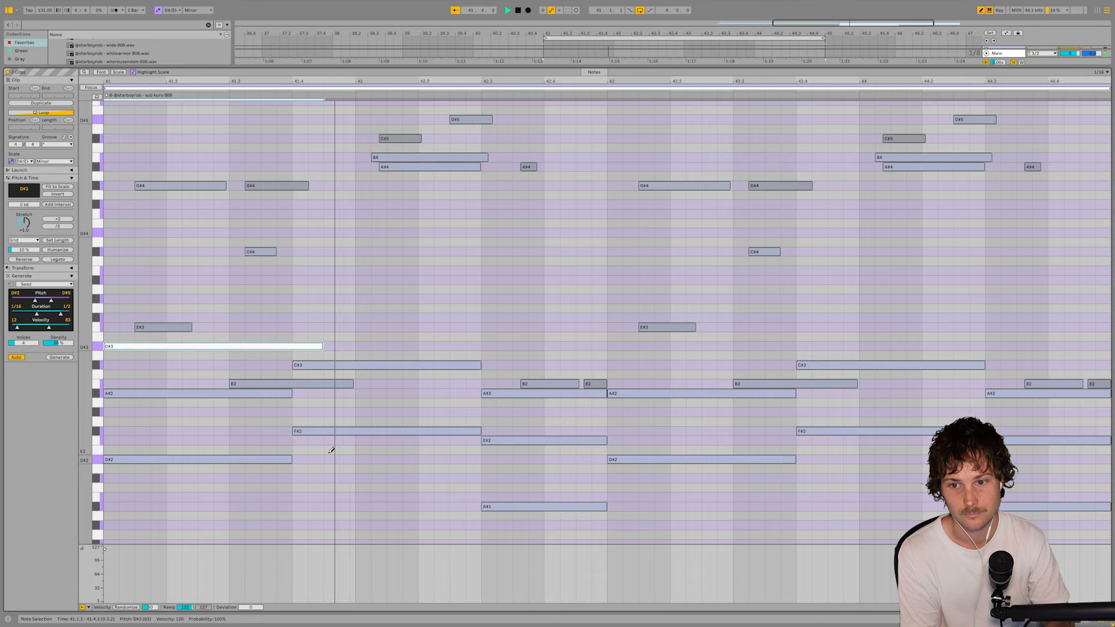
- Extend the D#3 808 note to end at 42.2.1
key(shift+Right)
key(shift+Right)
key(shift+Right)
key(shift+Right)
key(shift+Right)
key(shift+Right)
key(shift+Right)
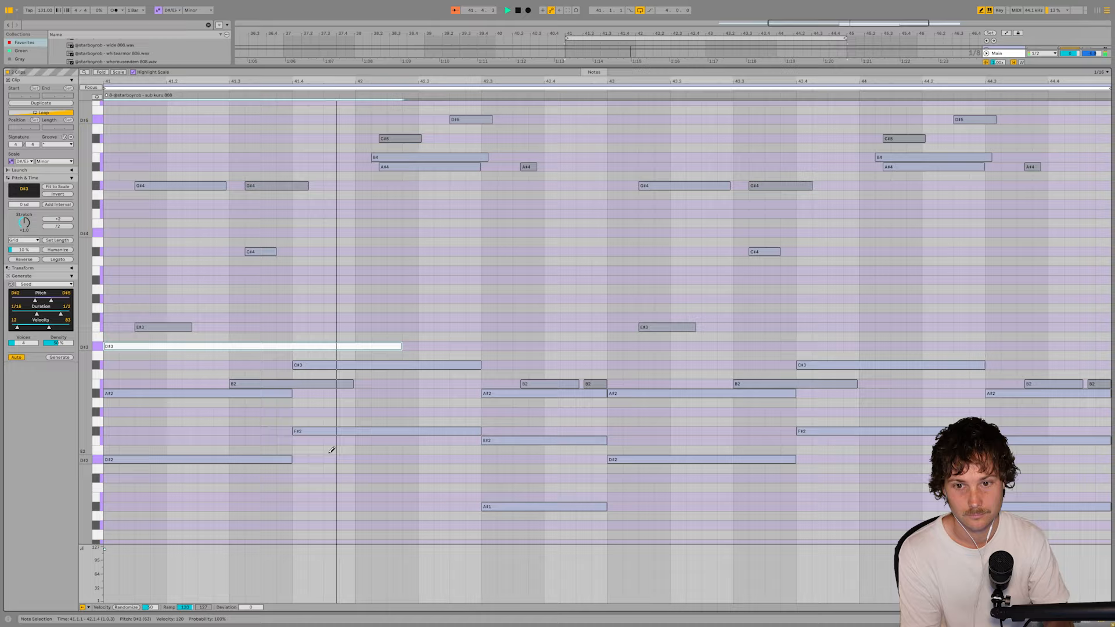
key(shift+Left)
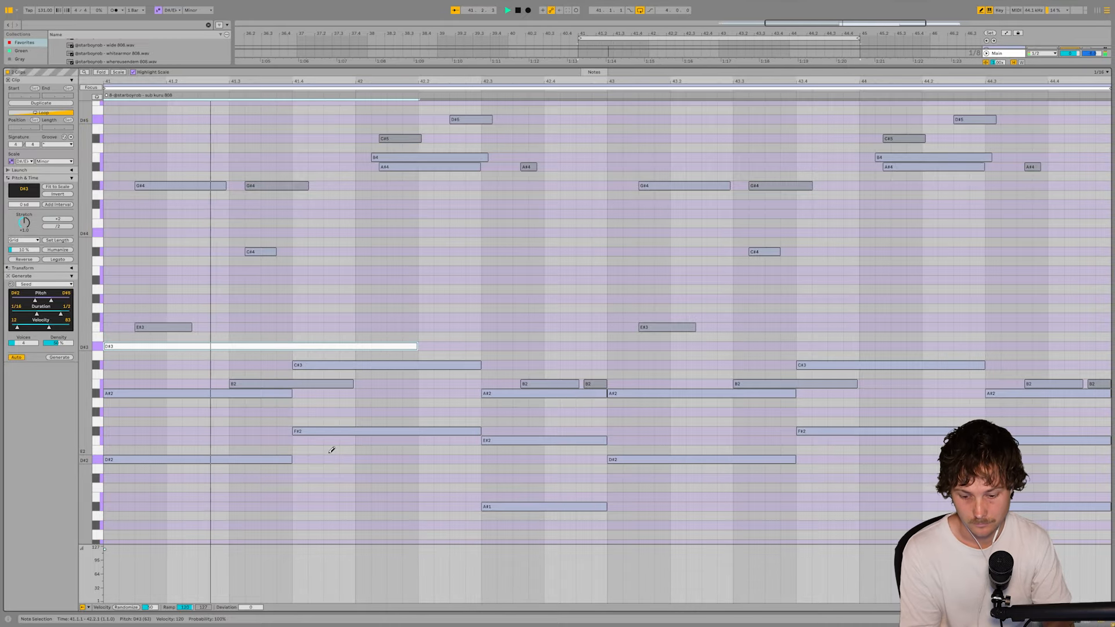
- Duplicate the D#3 808 note directly after itself, lower the copy to F#2 and play the loop
key(ctrl+d)
key(space)
key(Down)
key(Down)
key(Down)
key(Down)
key(Down)
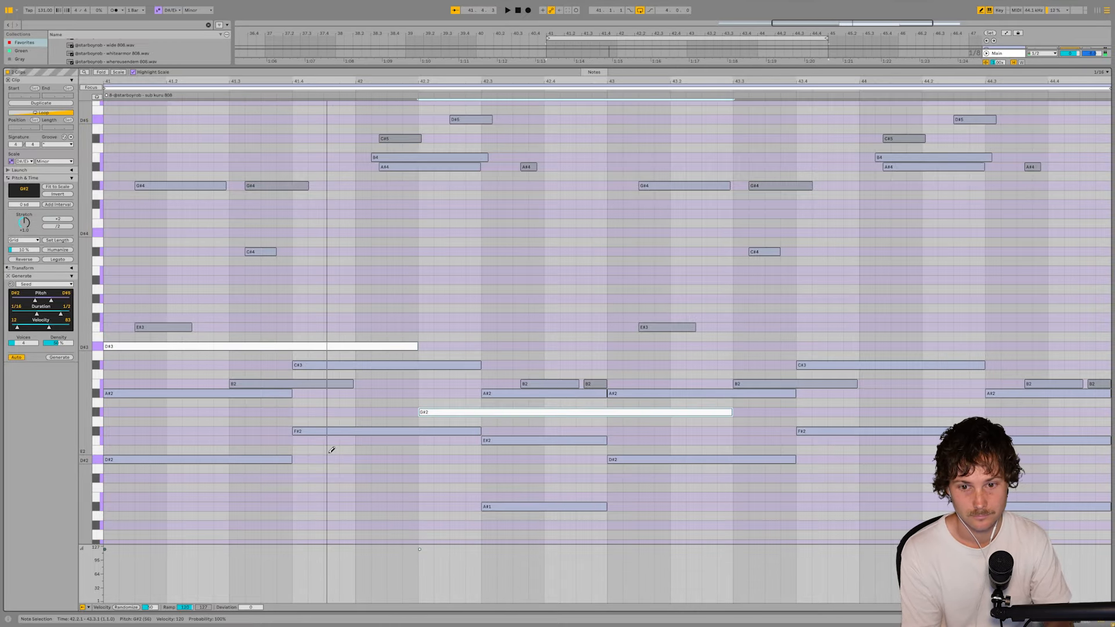
key(space)
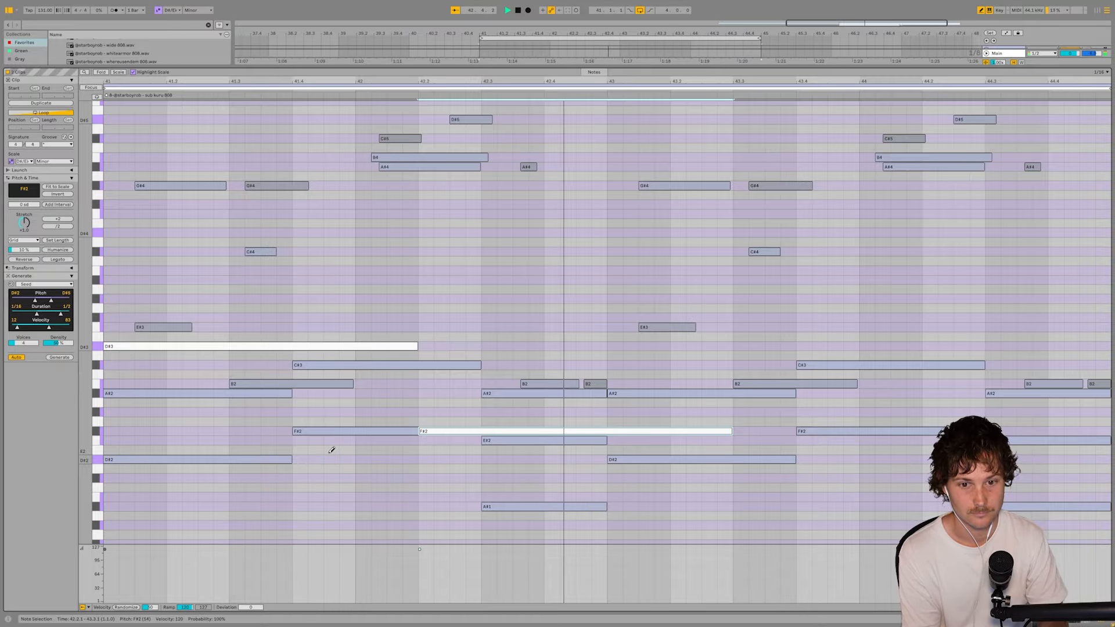
- Shorten the F#2 808 note so that it ends within the first beat of bar 43
key(shift+Left)
key(shift+Left)
key(shift+Left)
key(shift+Left)
key(shift+Left)
key(shift+Left)
key(shift+Left)
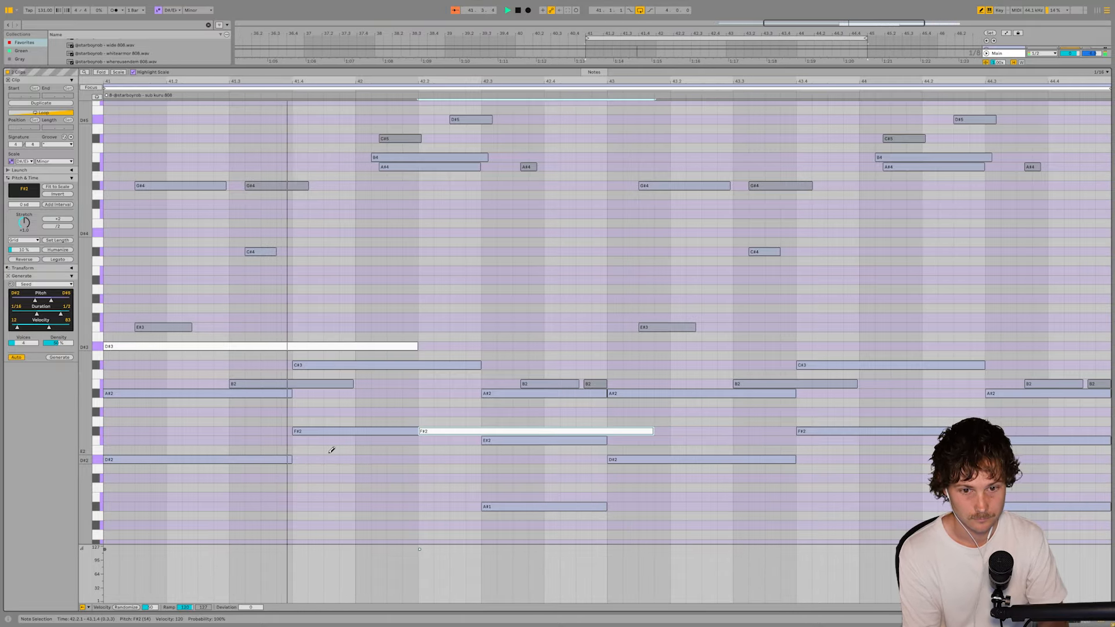
key(shift+Left)
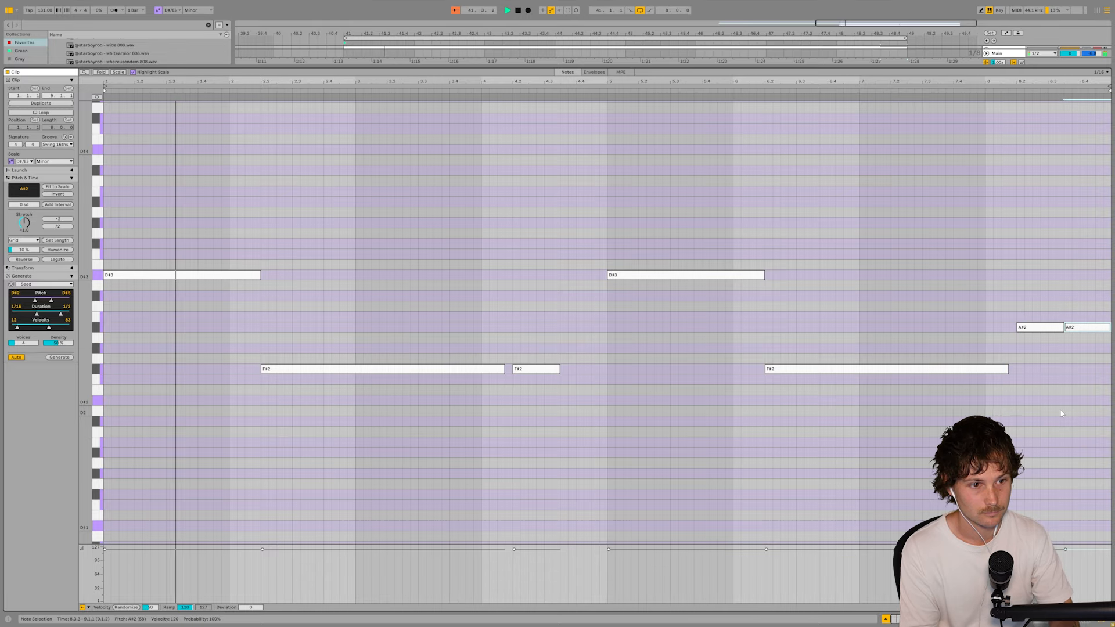
- Lower the last A#2 note of the 808 clip to F#2 and shorten the A#2 note before it
key(Up)
key(Up)
key(Down)
key(Down)
key(Down)
key(Down)
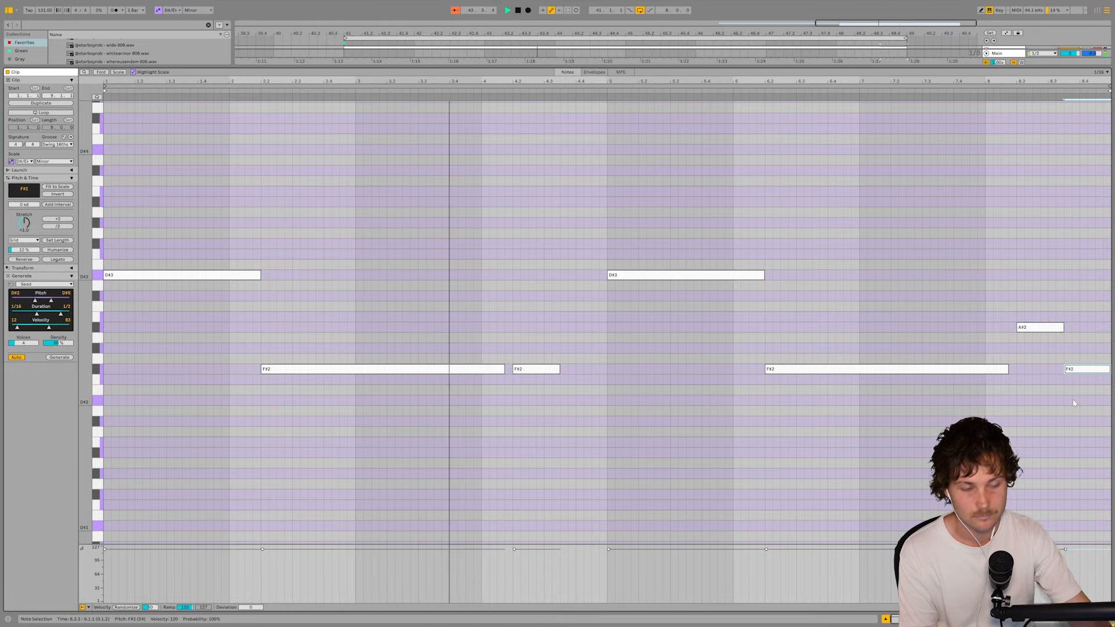
drag(1063, 330, 1049, 328)
key(b)
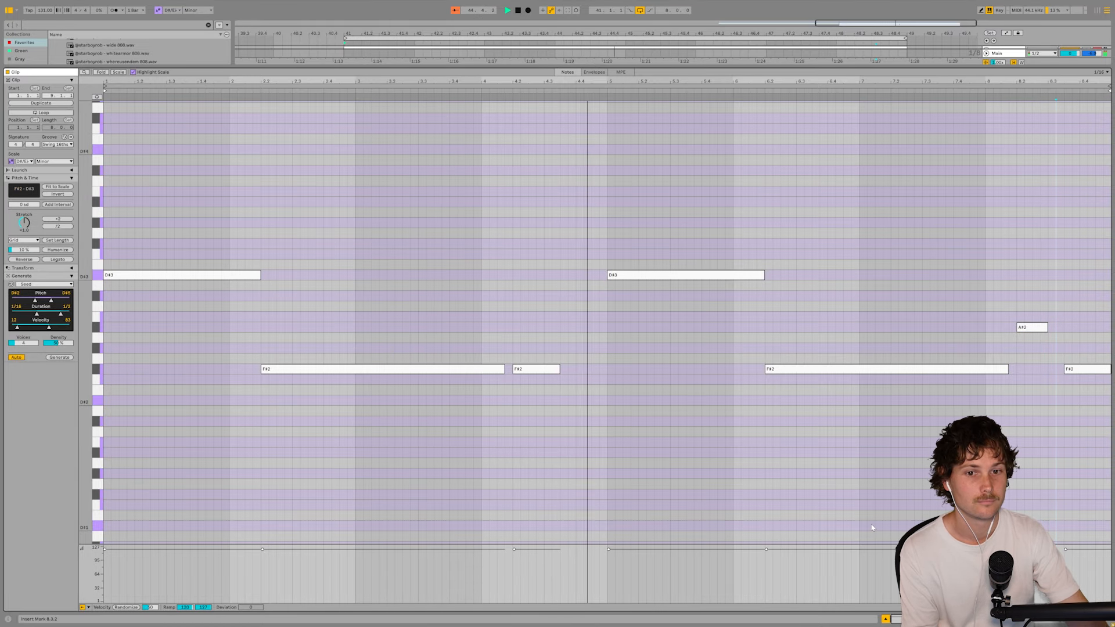
- Return to the 808 track's devices, lower its volume slightly, and show the Main track's device chain
key(shift+Tab)
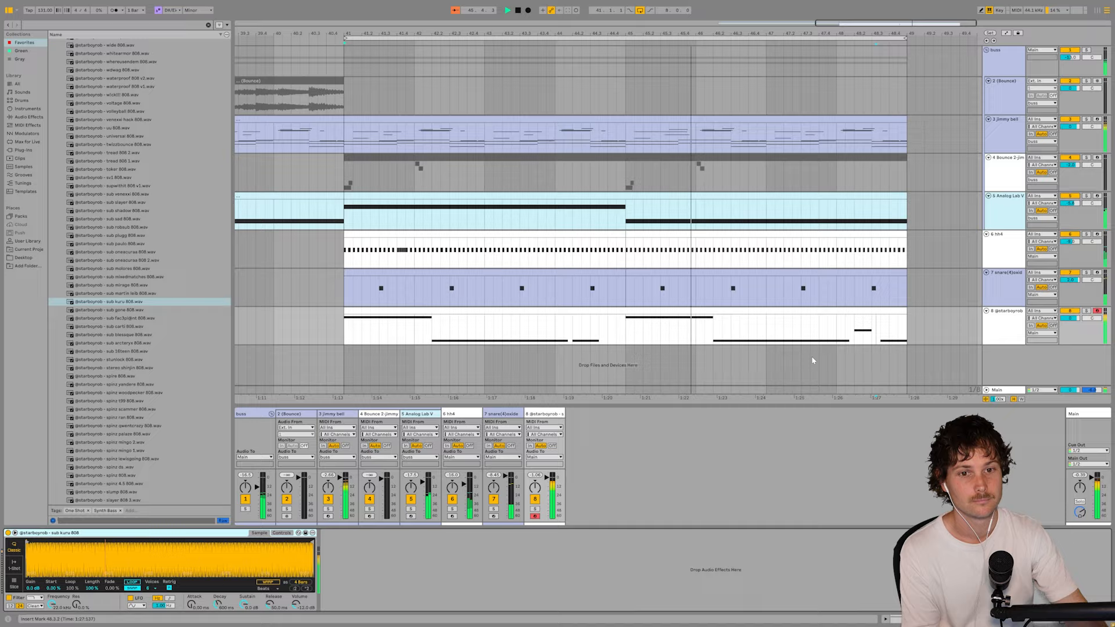
click(694, 312)
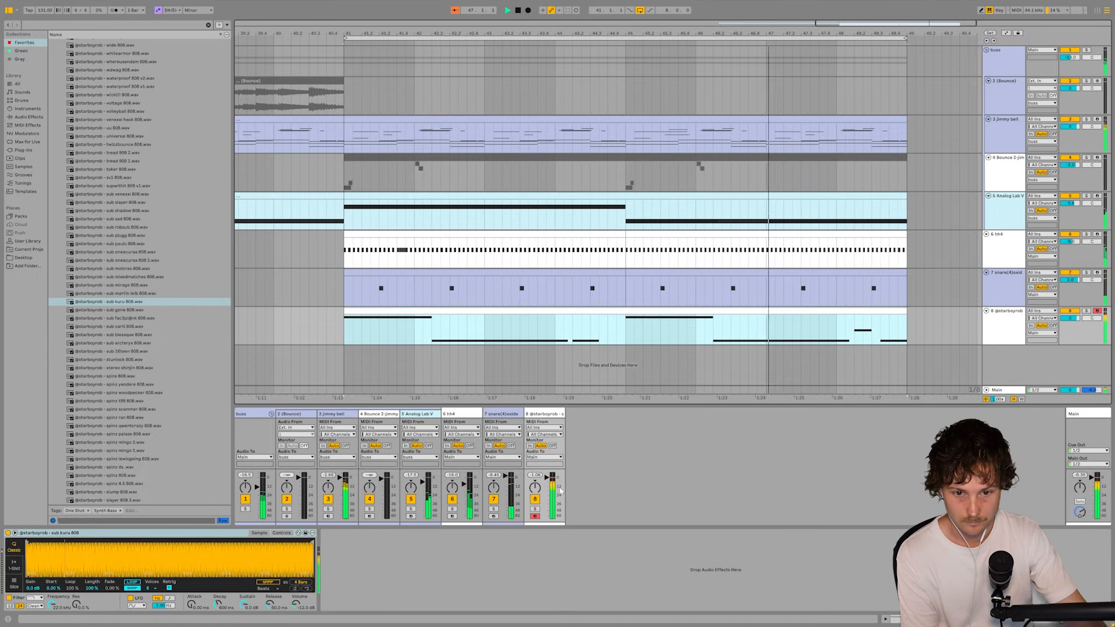
drag(546, 477, 546, 480)
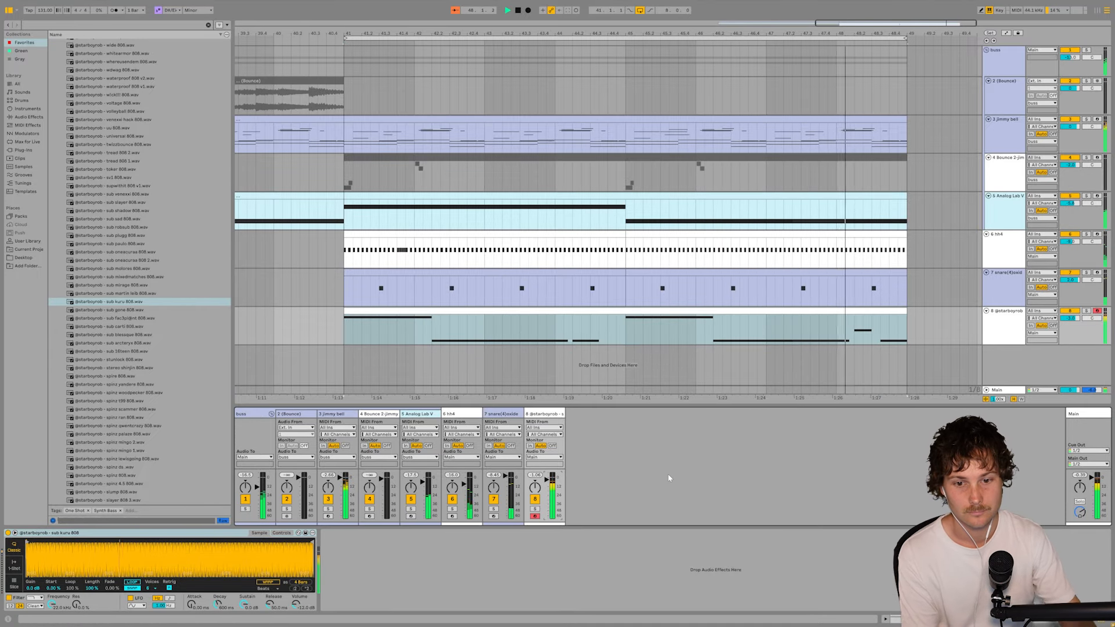
click(1085, 414)
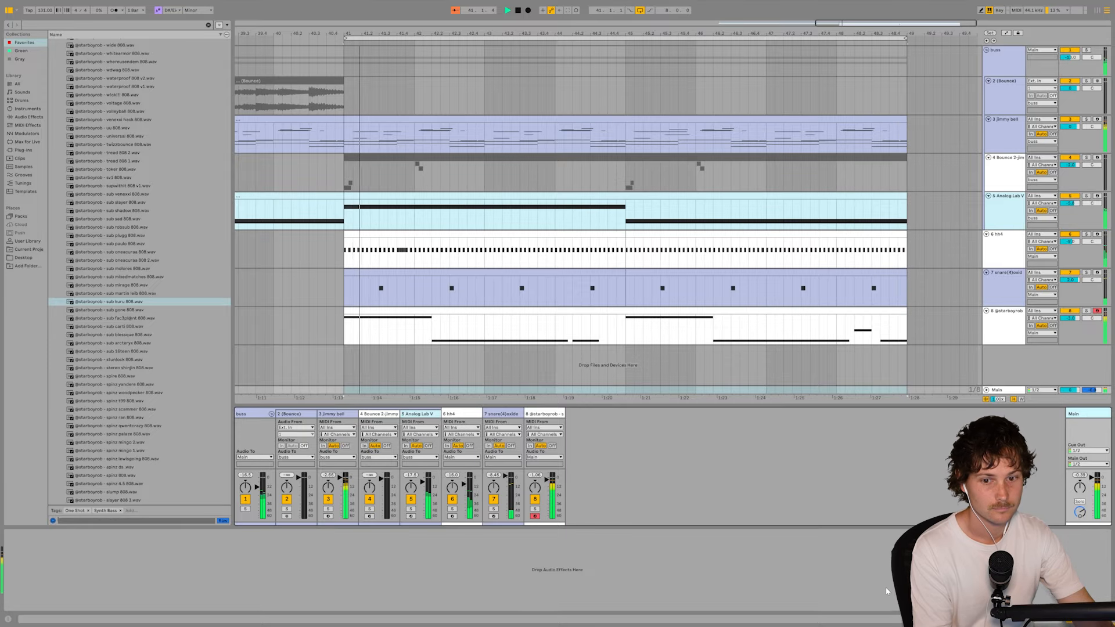
click(988, 572)
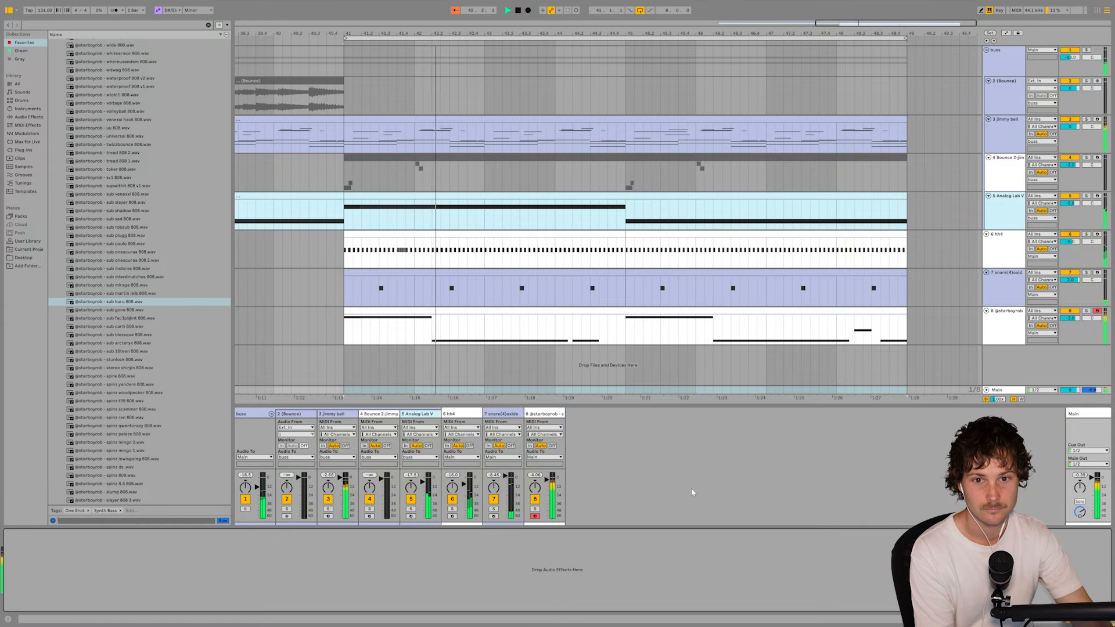
- Load the Hybrid Reverb preset Artificial Flutter Hall on the snare track, comparing it with Bathtub Percussion
click(609, 299)
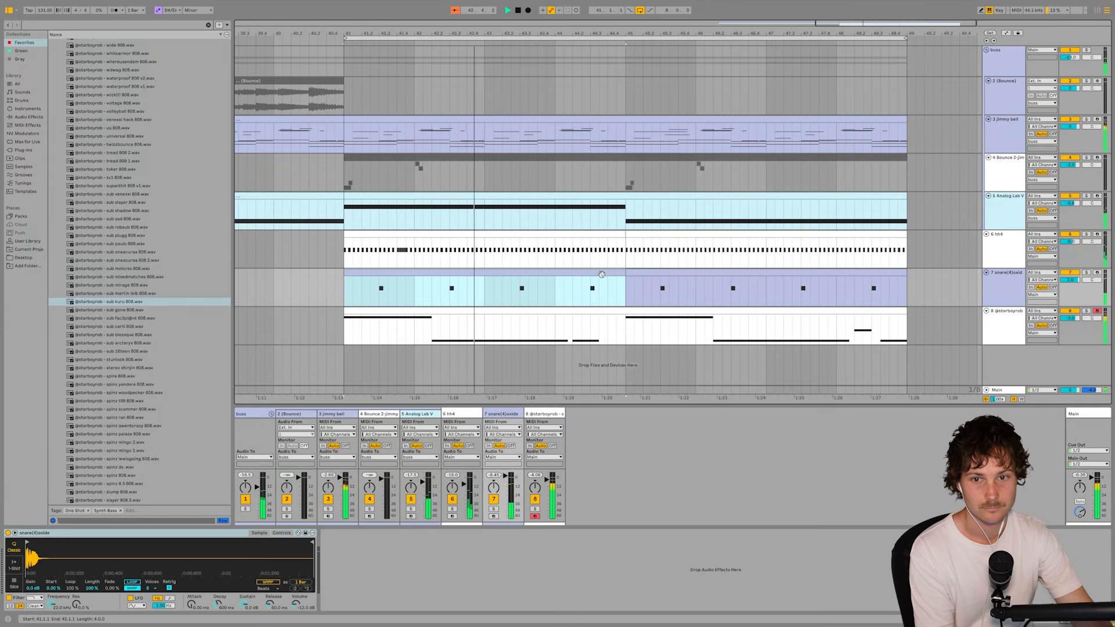
click(28, 117)
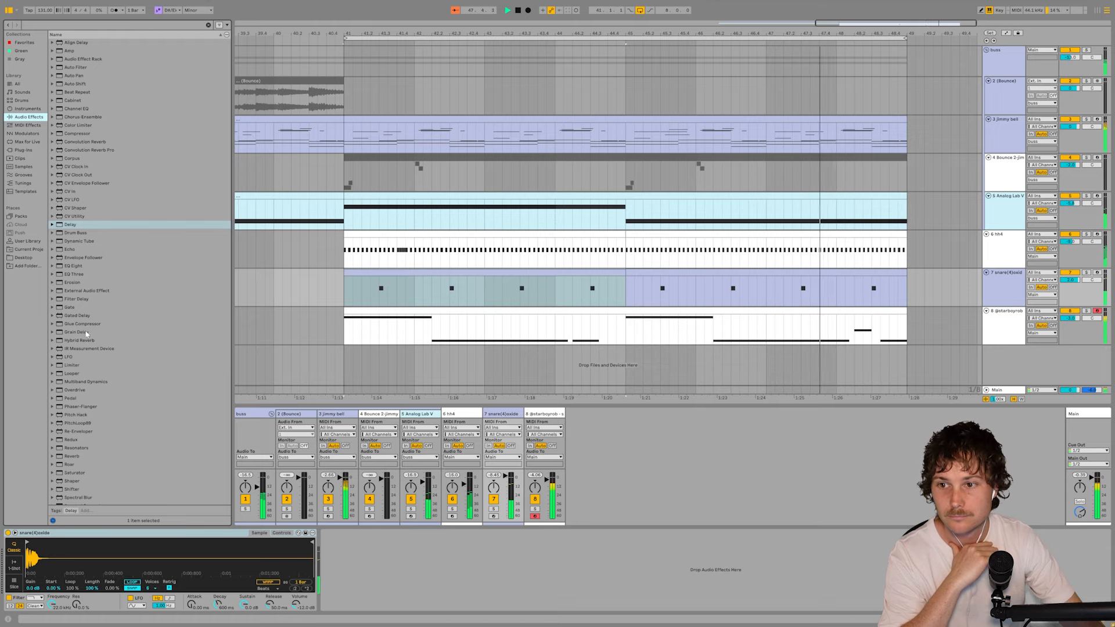
scroll(112, 337, down, 2)
click(52, 306)
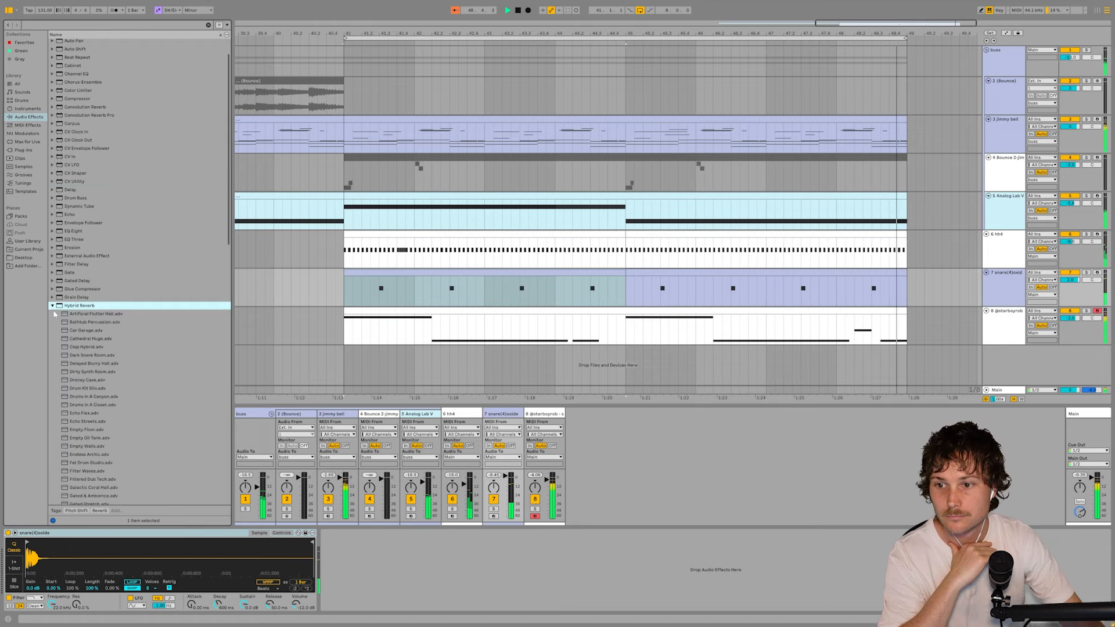
scroll(108, 317, down, 2)
double_click(108, 271)
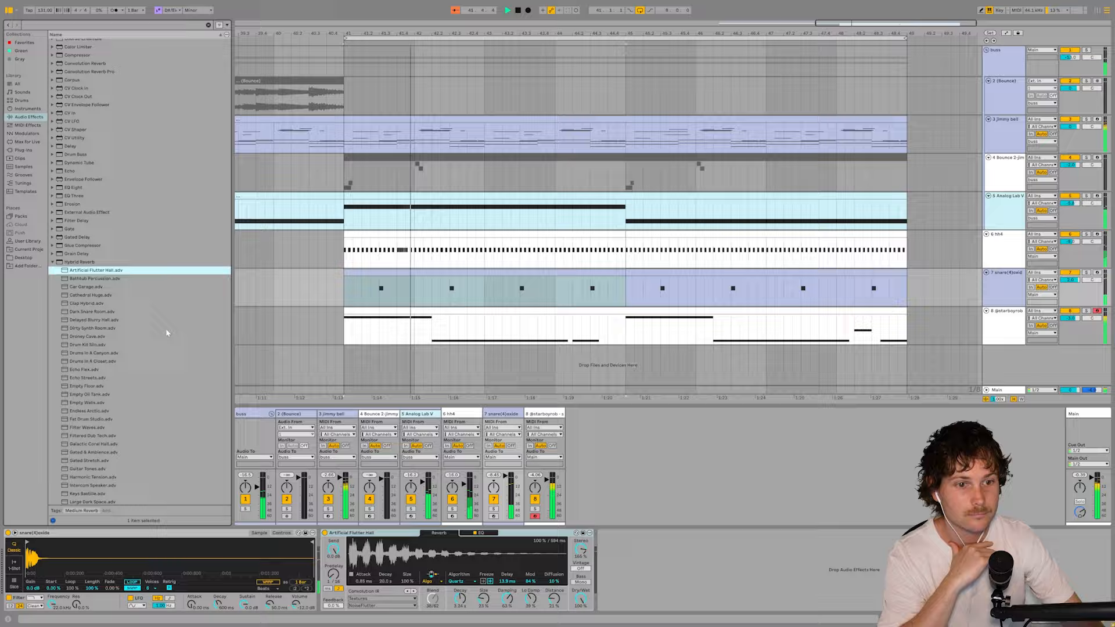
double_click(98, 279)
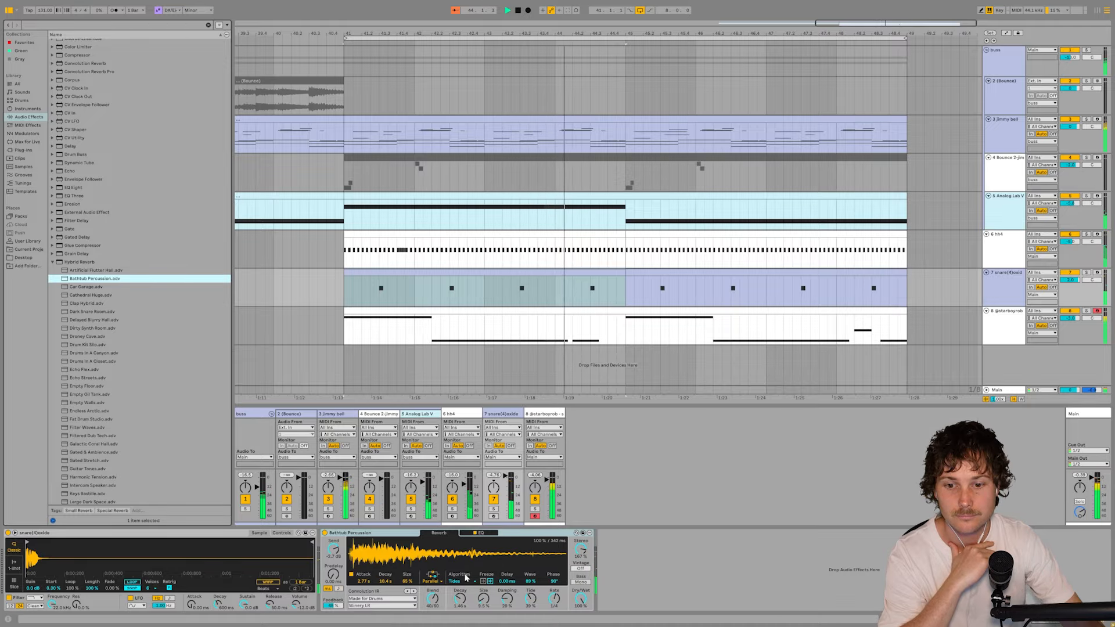
double_click(98, 271)
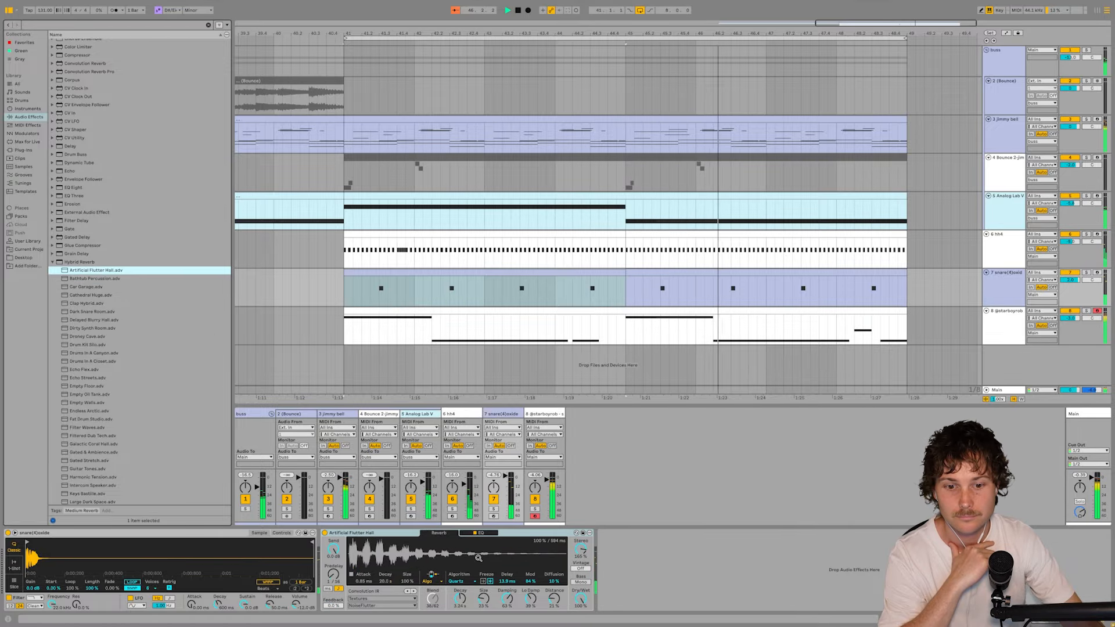
- Adjust the snare's Hybrid Reverb with predelay in milliseconds, Bass Mono enabled and Dry/Wet reduced below 10%
click(328, 589)
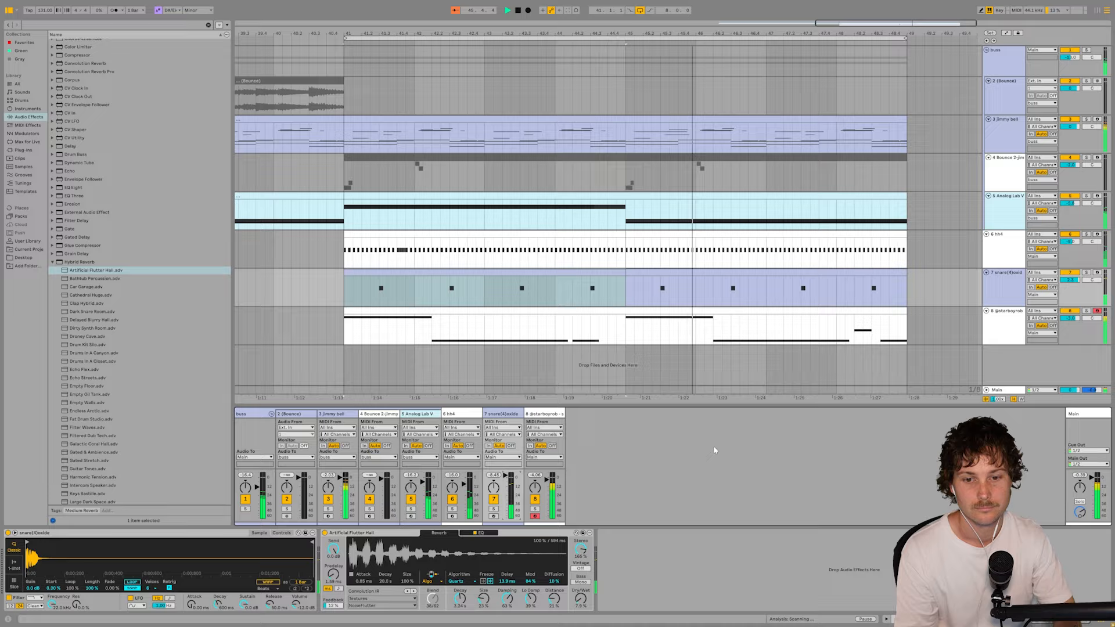
click(582, 582)
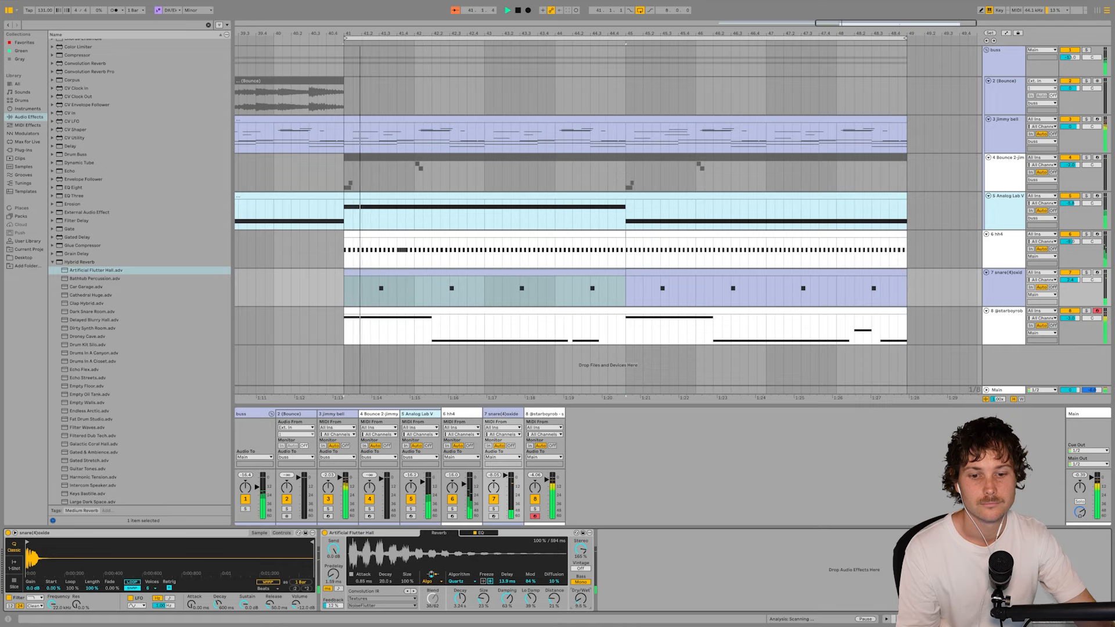
drag(581, 598, 581, 602)
click(621, 597)
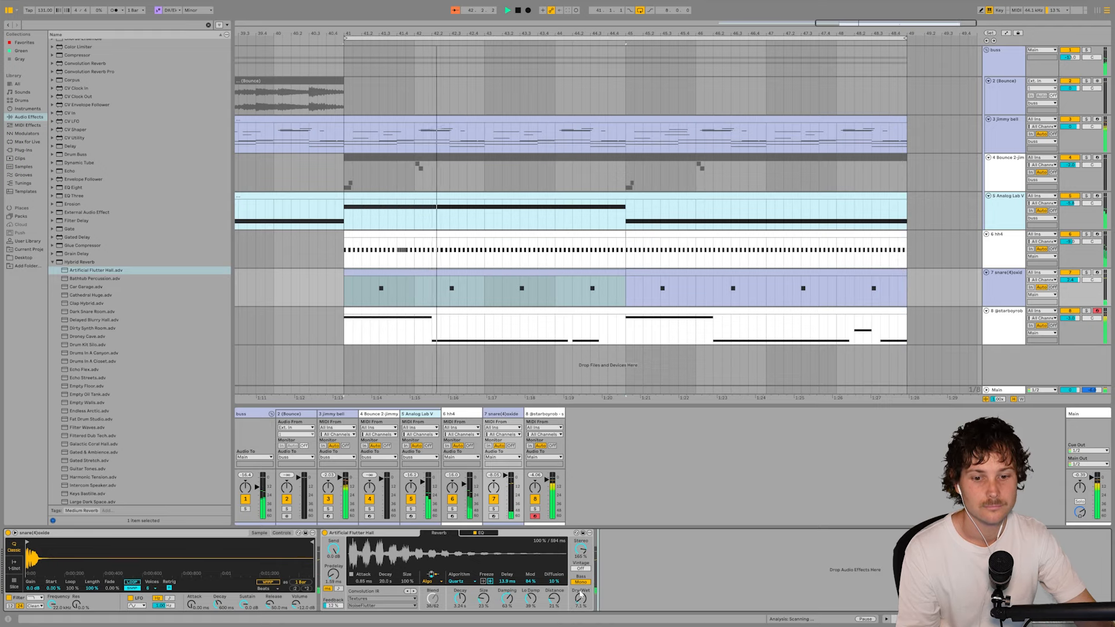
- Insert the SIR Audio Tools StandardCLIP plug-in on the Main track
click(534, 320)
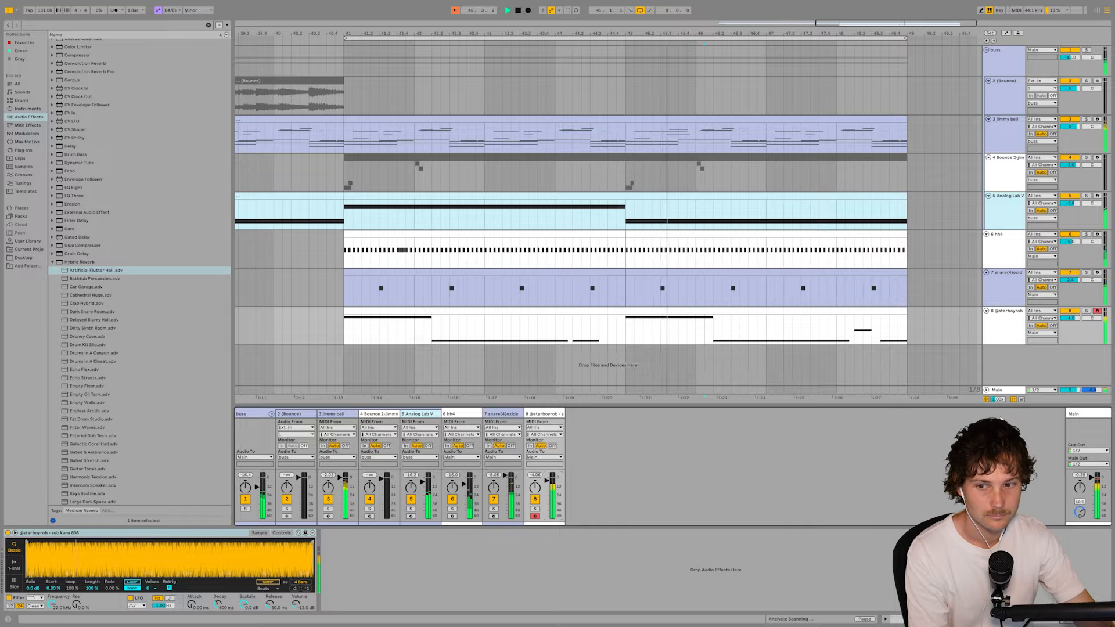
click(1020, 392)
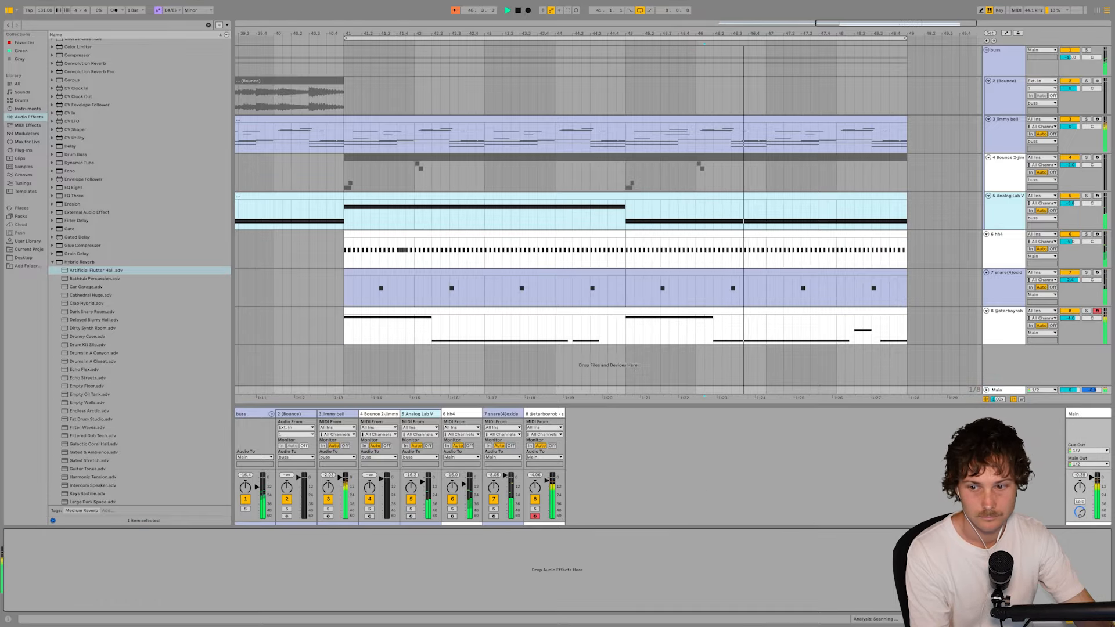
click(24, 150)
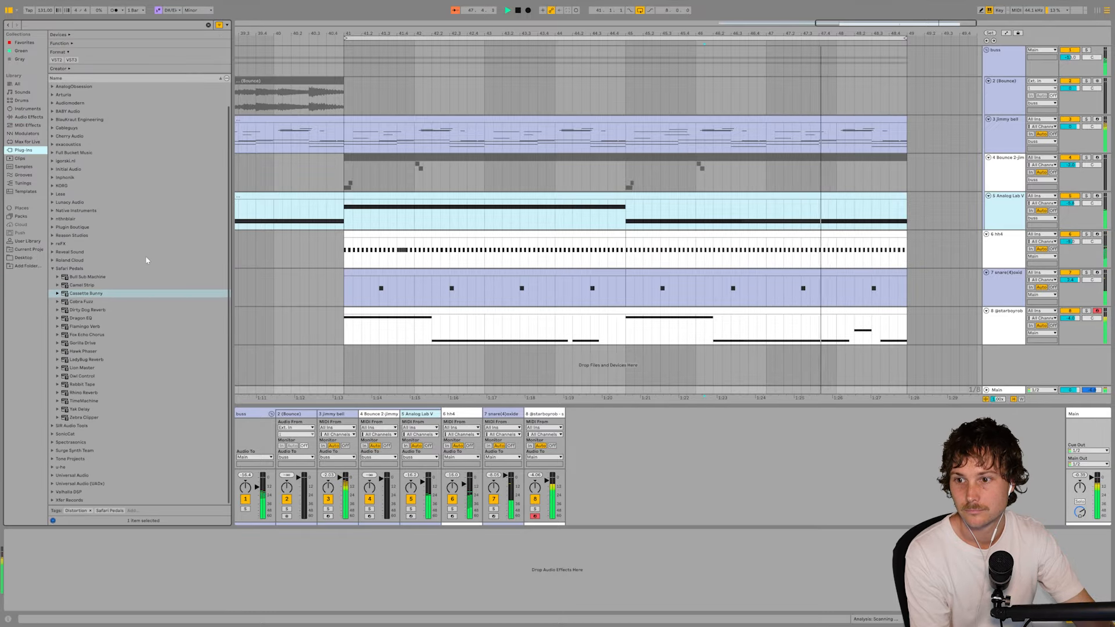
click(53, 269)
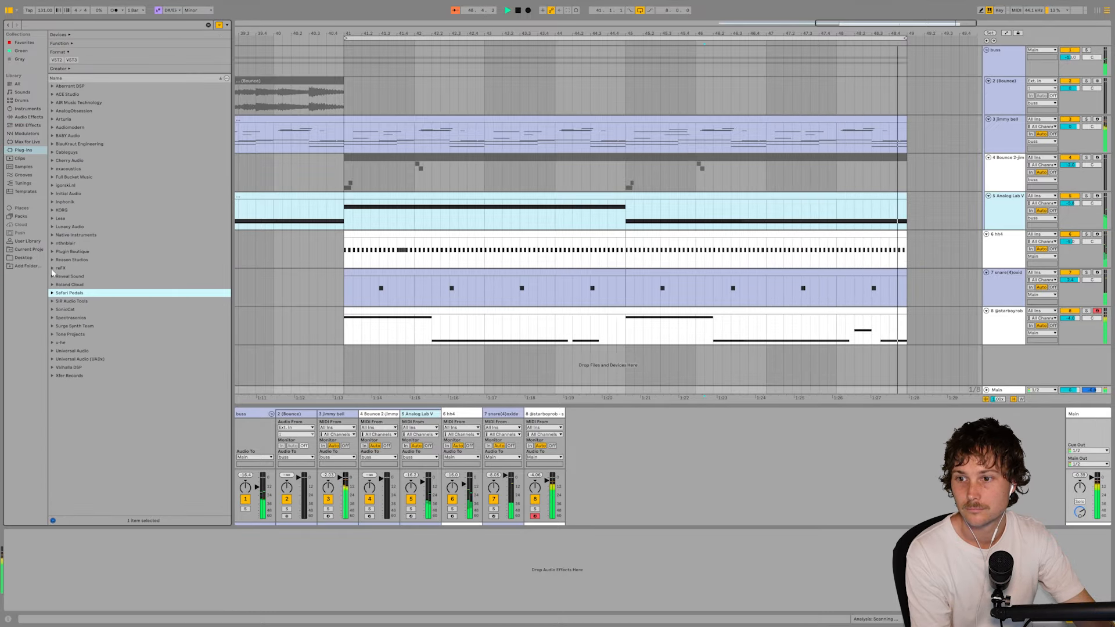
click(52, 301)
double_click(82, 309)
- Set StandardCLIP to Soft Clip Pro with x16 oversampling and a clip level of about -4.2 dB, and close its window
click(347, 122)
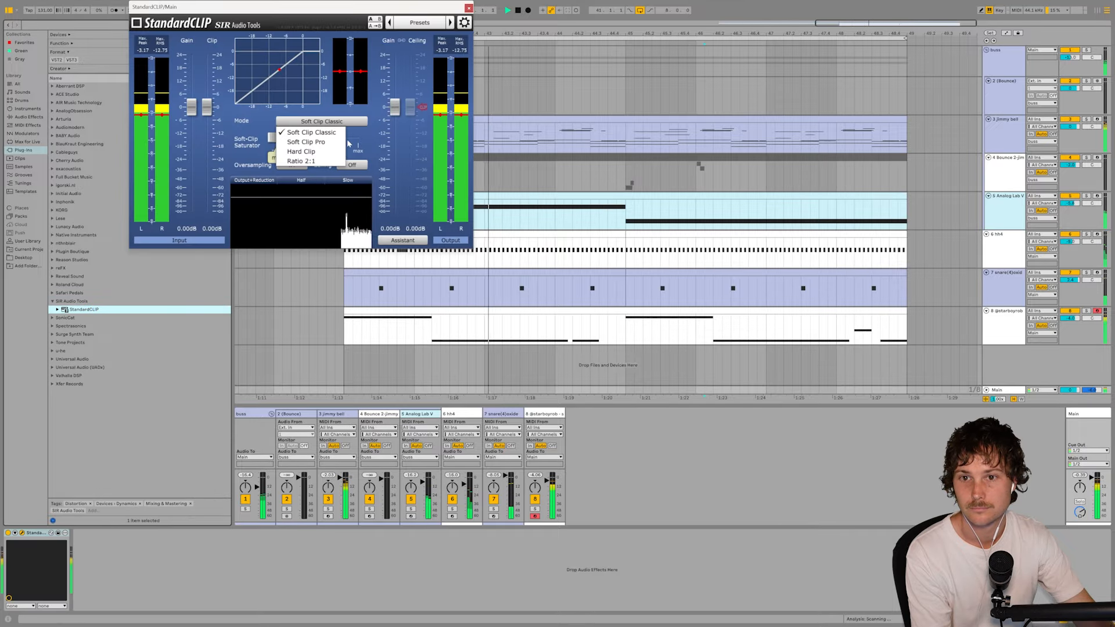
click(306, 141)
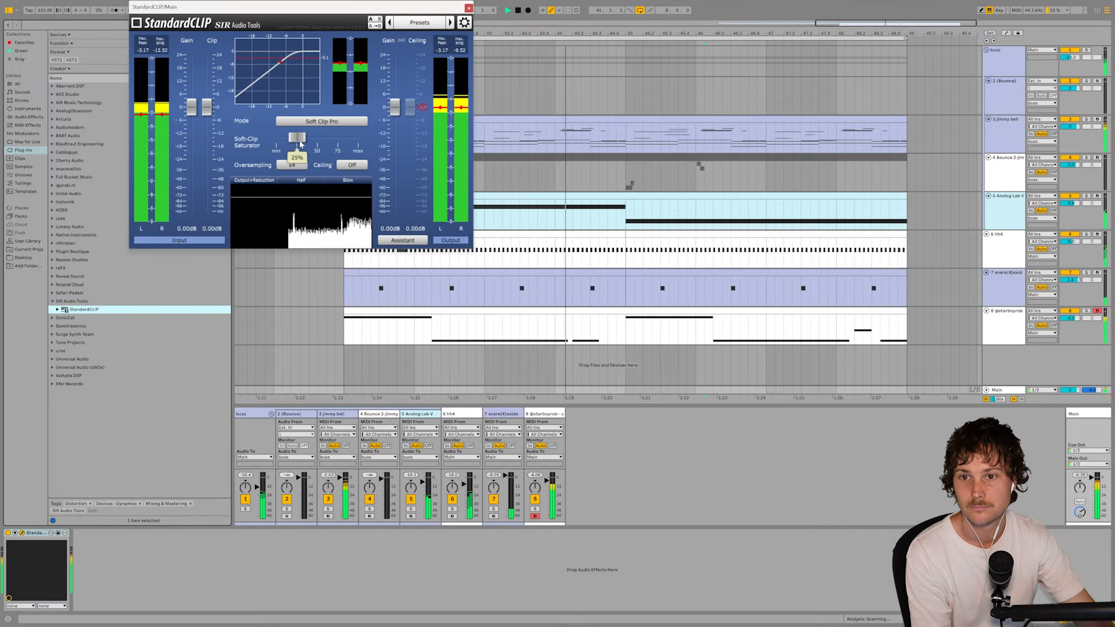
click(293, 165)
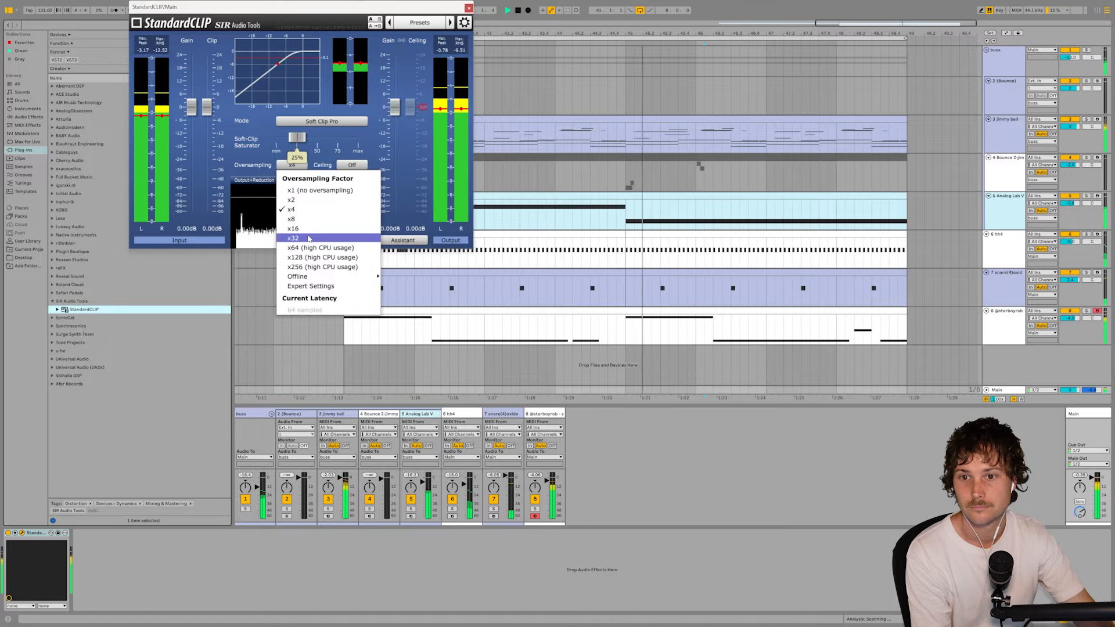
click(292, 229)
drag(208, 108, 212, 122)
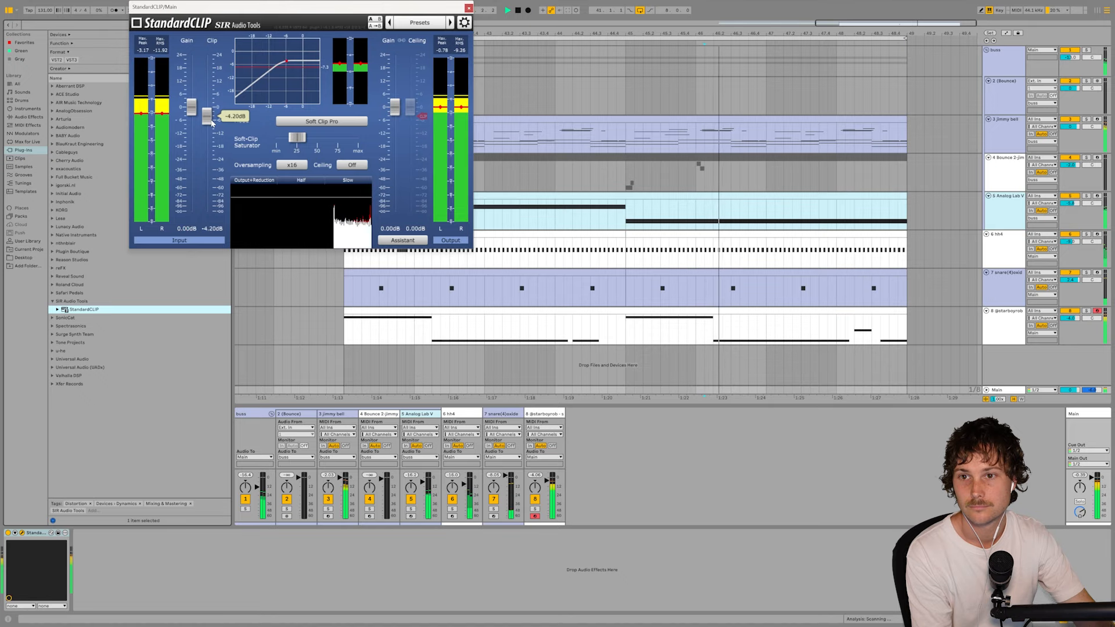
click(468, 8)
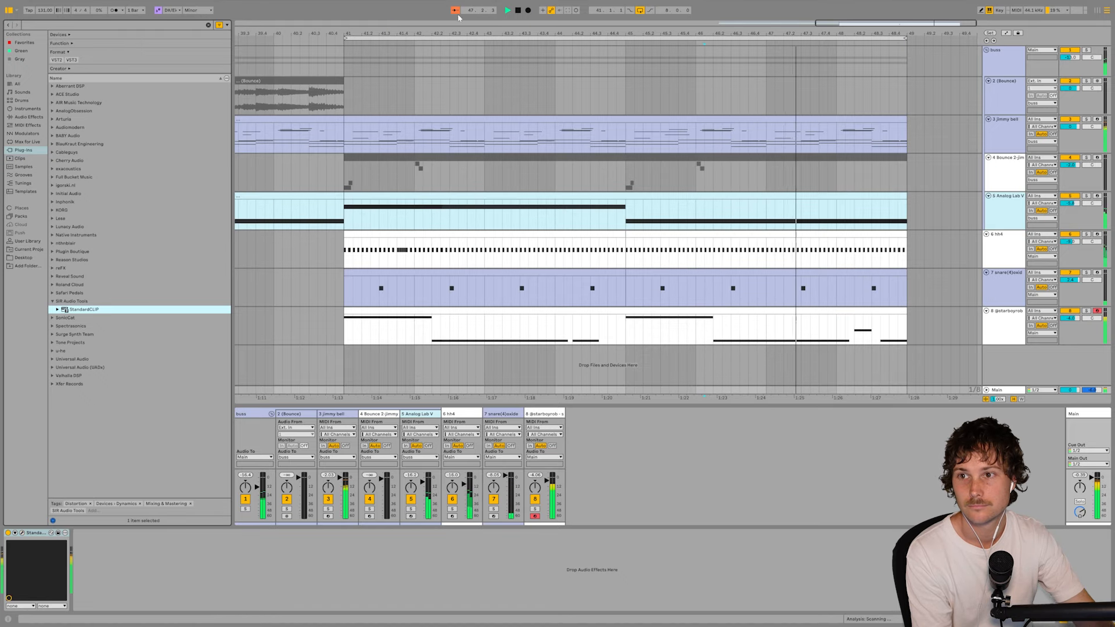
- Add the AnalogObsession MoMa plug-in after StandardCLIP on the Main track, with Amount 1.0 and Mix about 75%
click(53, 110)
double_click(76, 143)
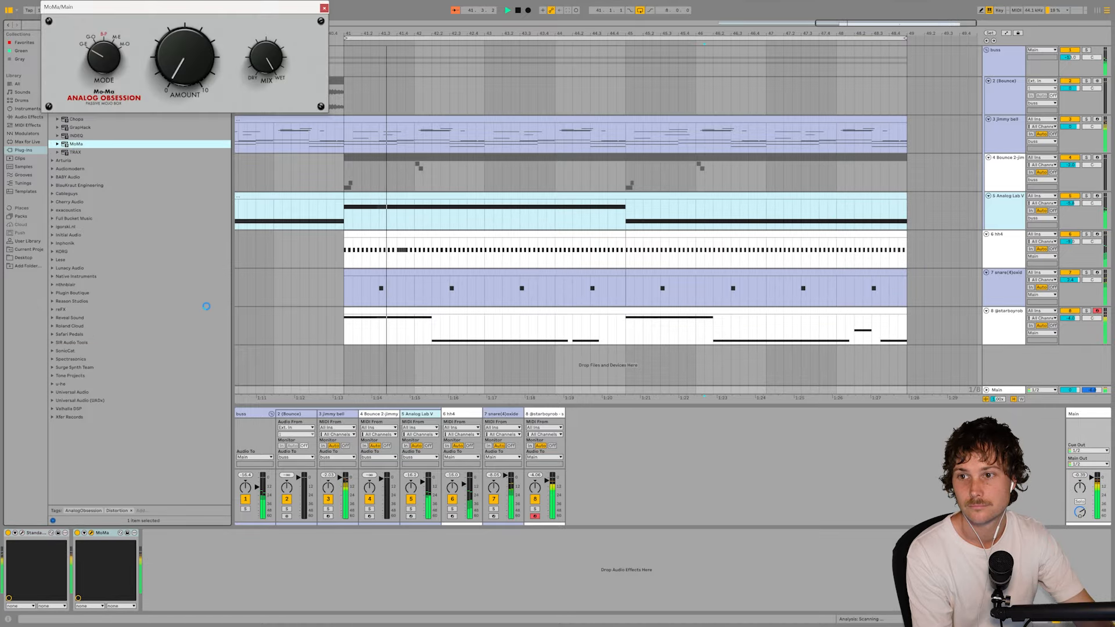
drag(179, 84, 180, 78)
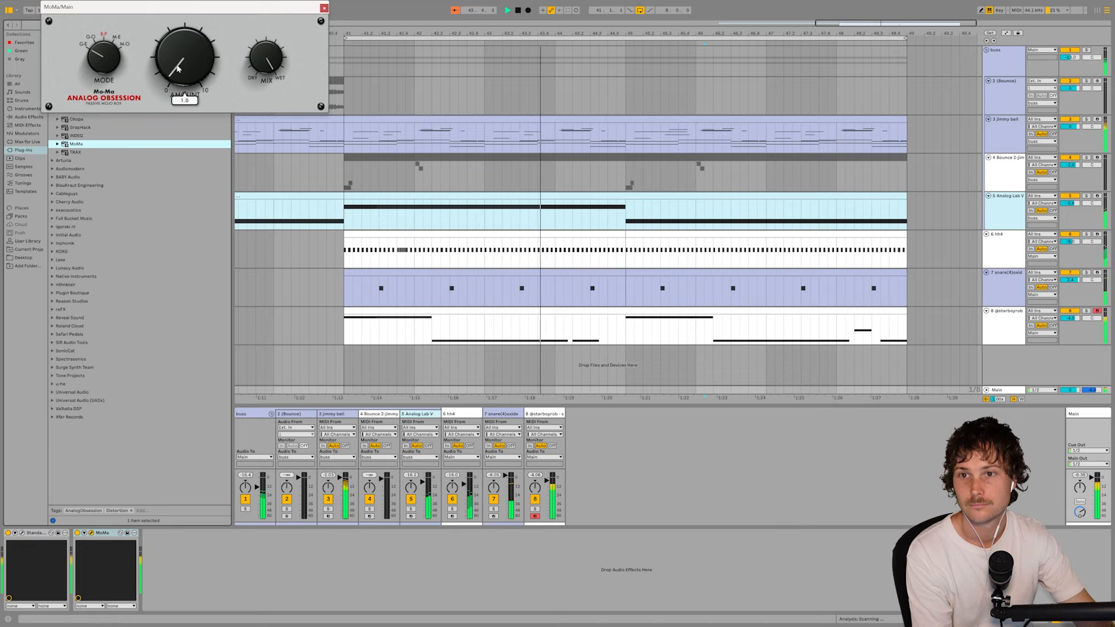
drag(266, 57, 266, 62)
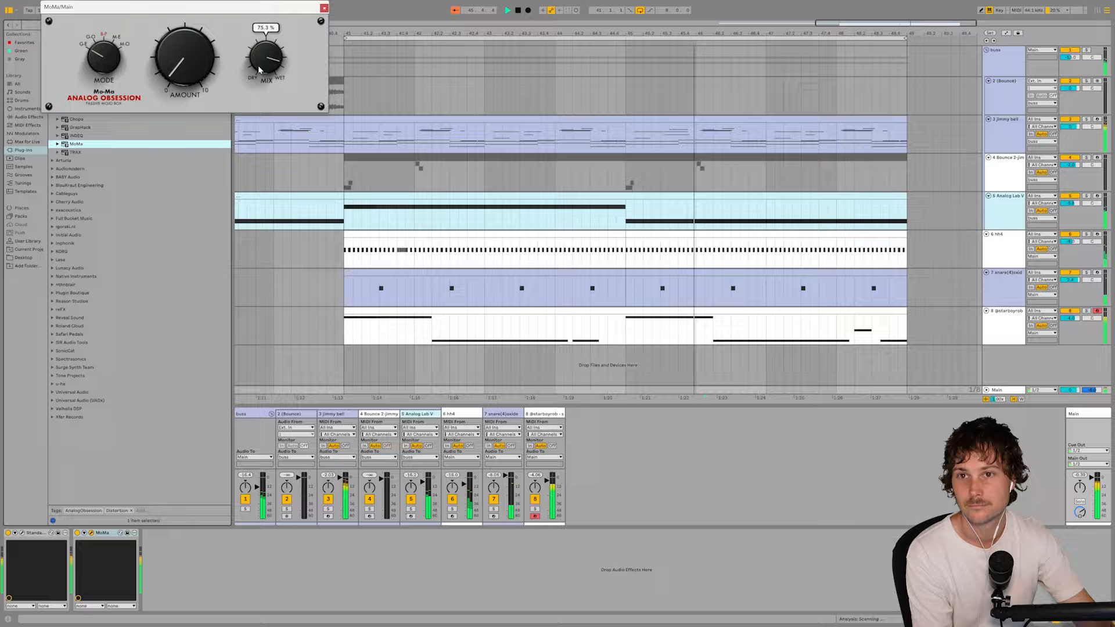
click(323, 8)
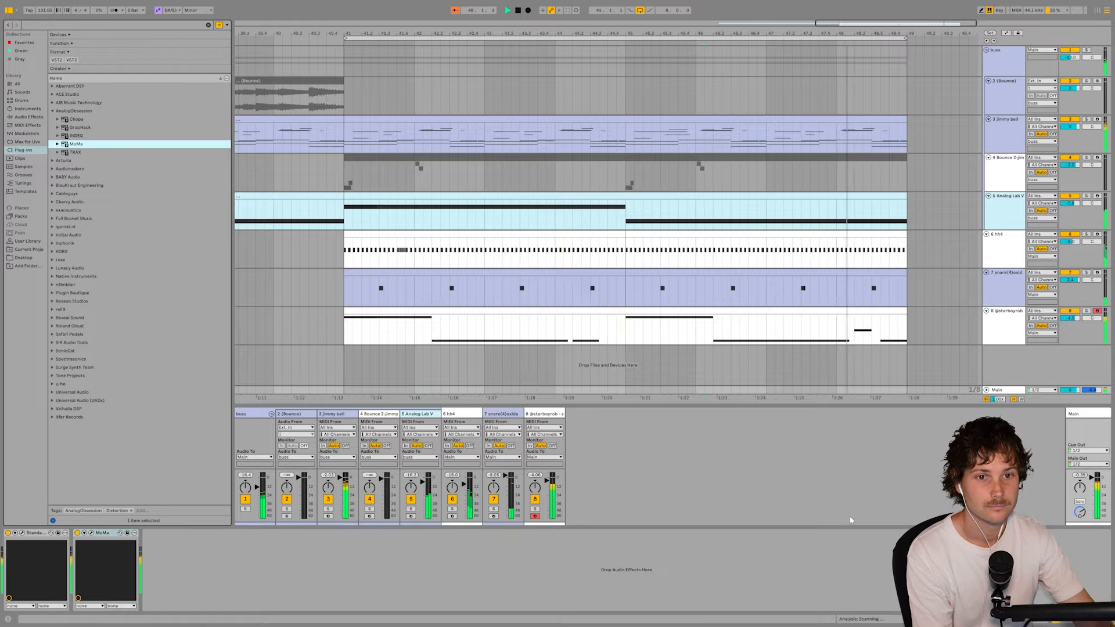
- Copy the hi-hat, snare and 808 clips of bars 41 to 49 and paste them at bar 33
drag(650, 33, 650, 6)
click(725, 271)
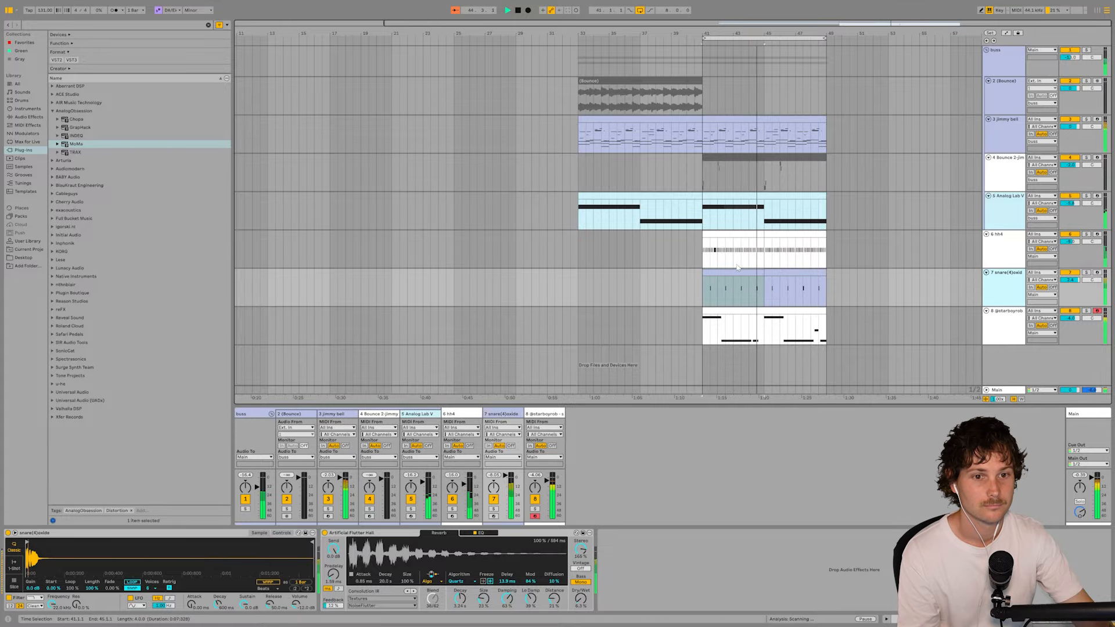
click(806, 303)
click(796, 316)
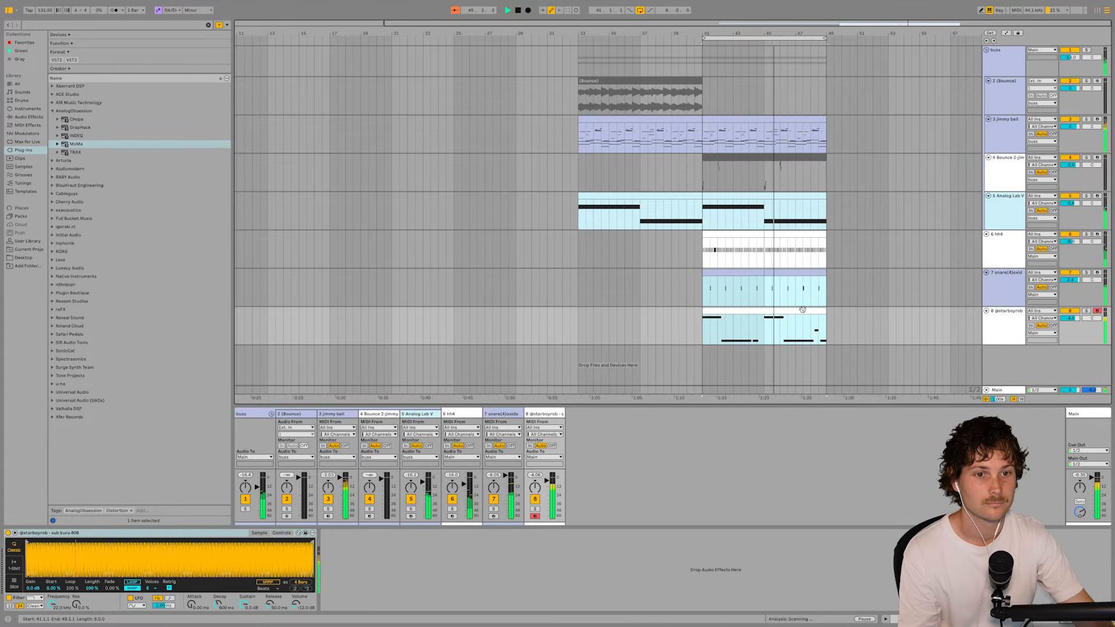
click(793, 250)
click(791, 314)
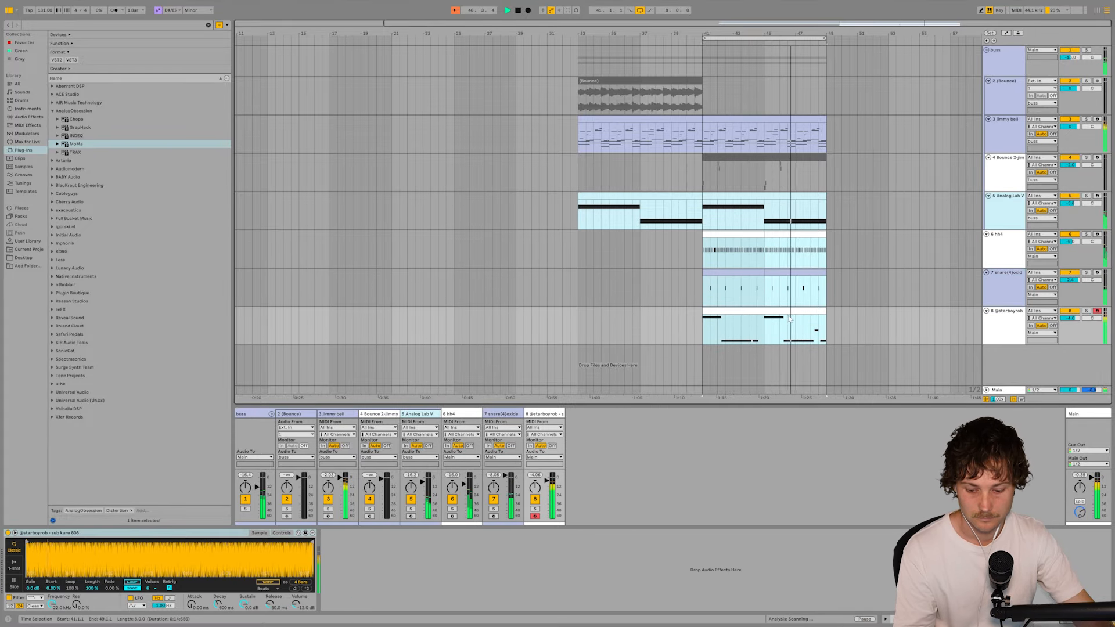
click(581, 258)
key(ctrl+v)
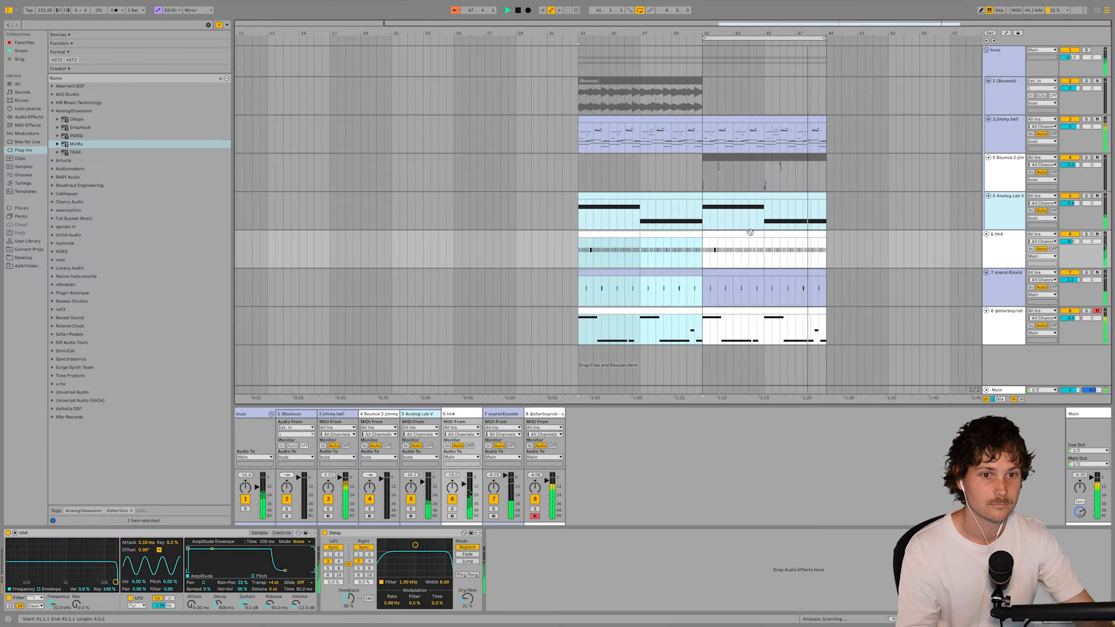
- Loop bars 33 to 49 and reactivate the two deactivated Bounce 2 clips between bars 41 and 49
shift+click(784, 234)
key(ctrl+l)
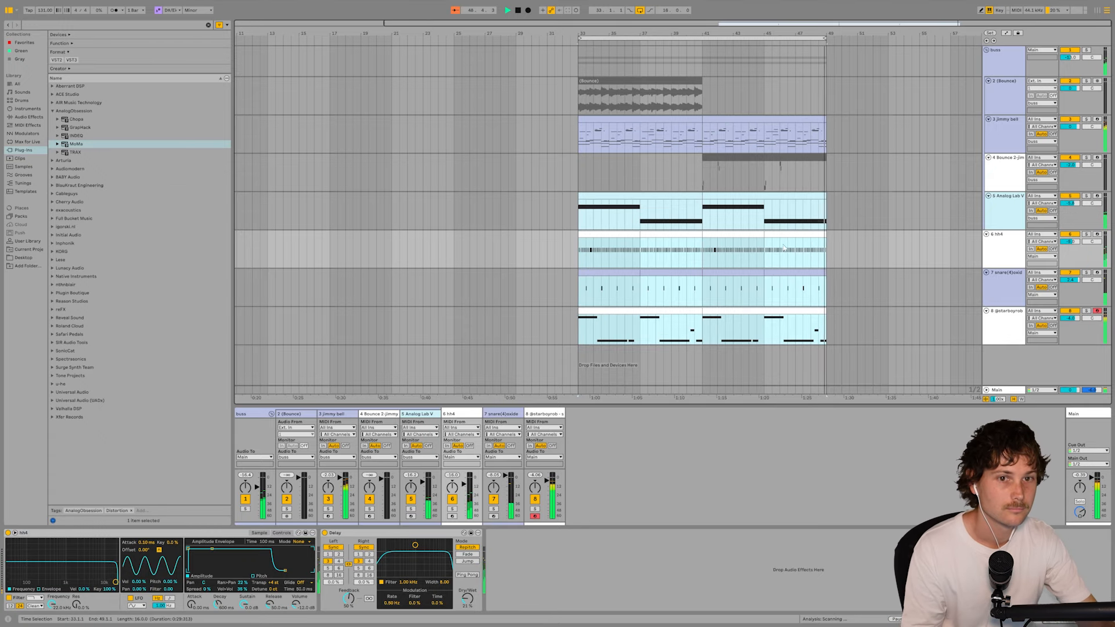
click(755, 158)
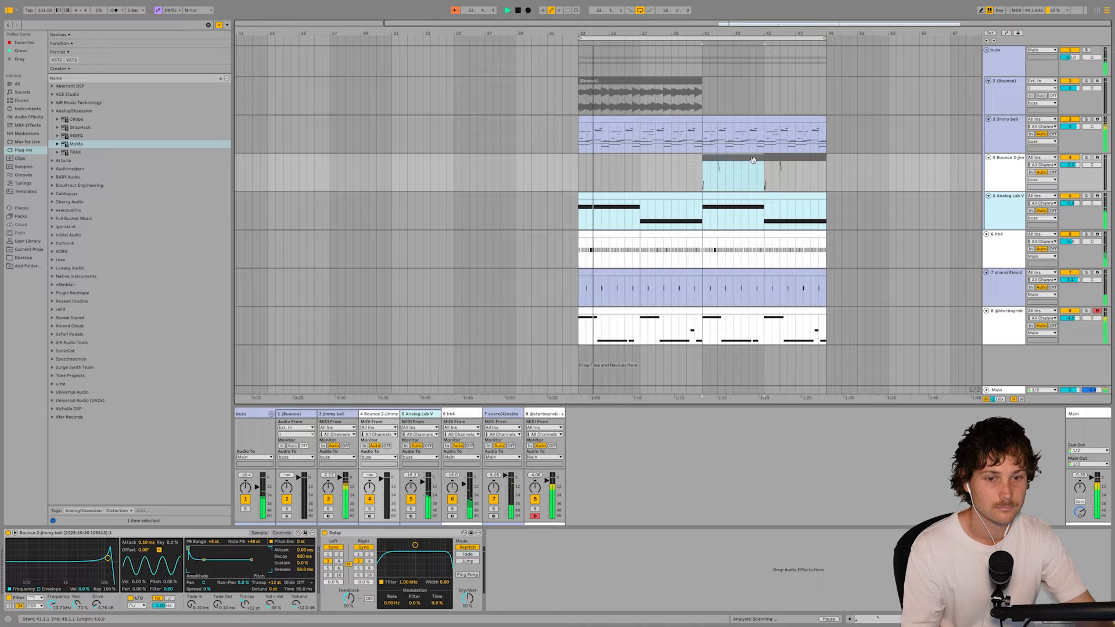
key(0)
click(779, 170)
key(0)
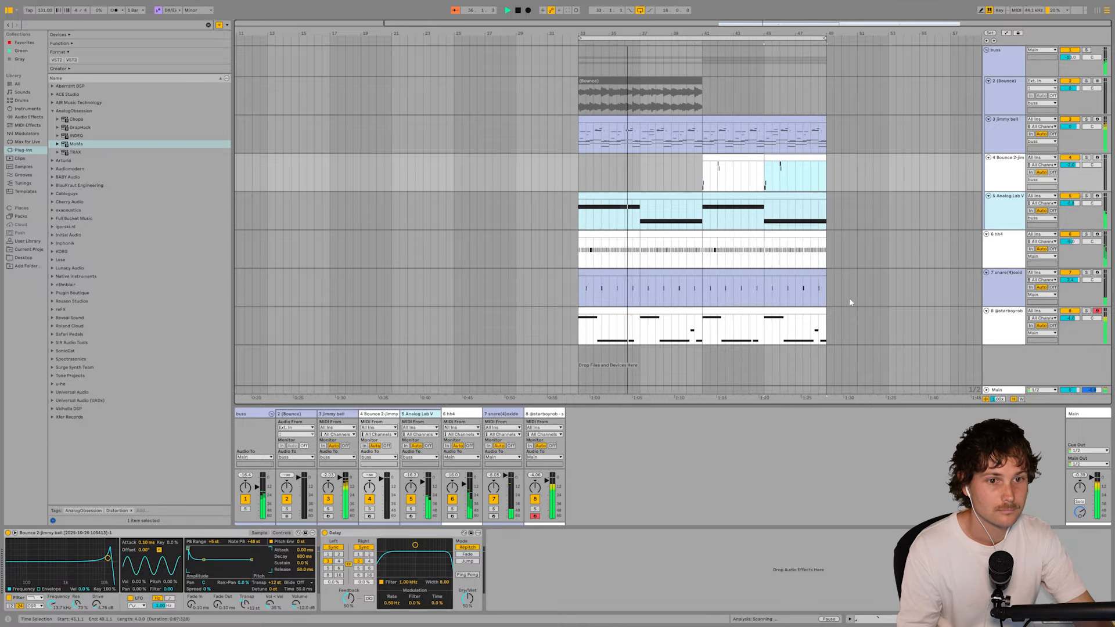
- Fold the muted Bounce audio track so it takes minimal height in the arrangement
drag(758, 33, 679, 66)
click(1004, 81)
click(988, 81)
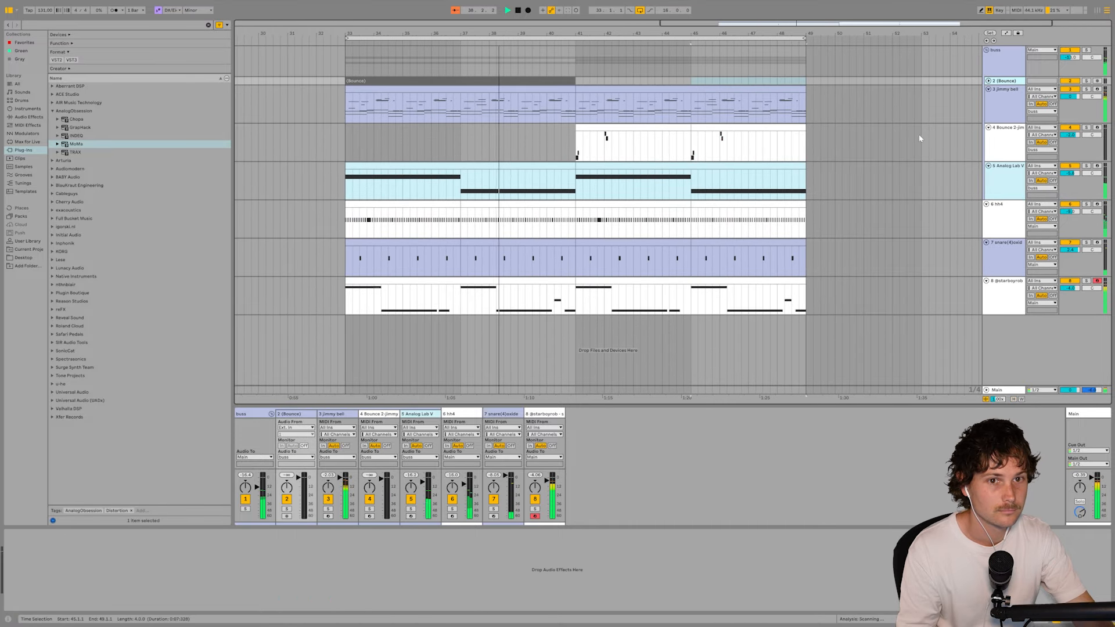
click(920, 137)
click(814, 106)
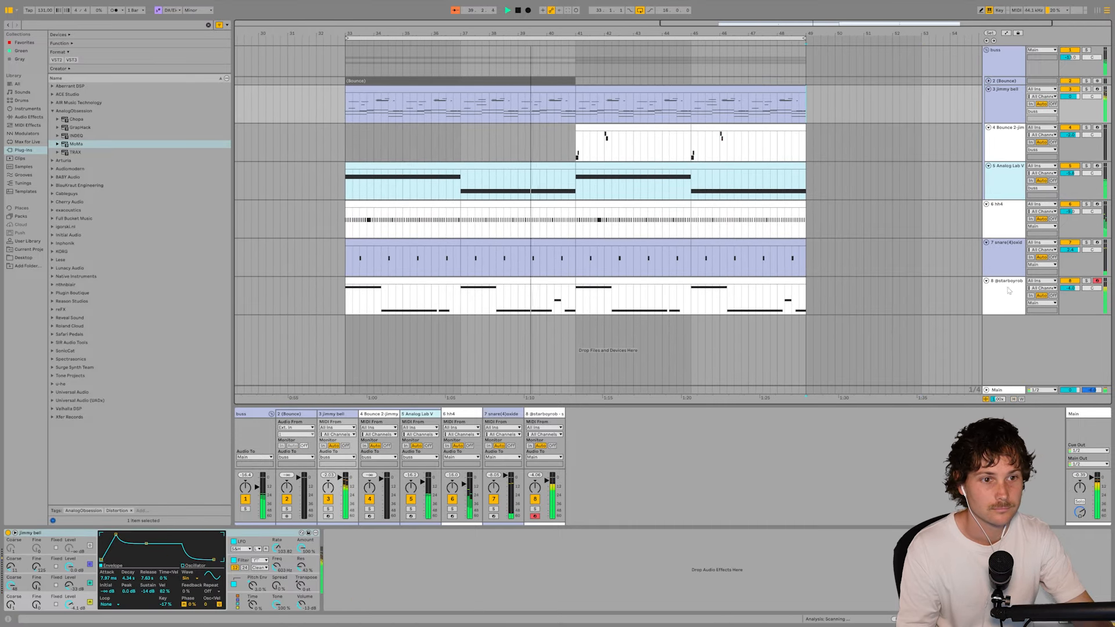
- Insert an empty MIDI track below the 808 track
click(1010, 259)
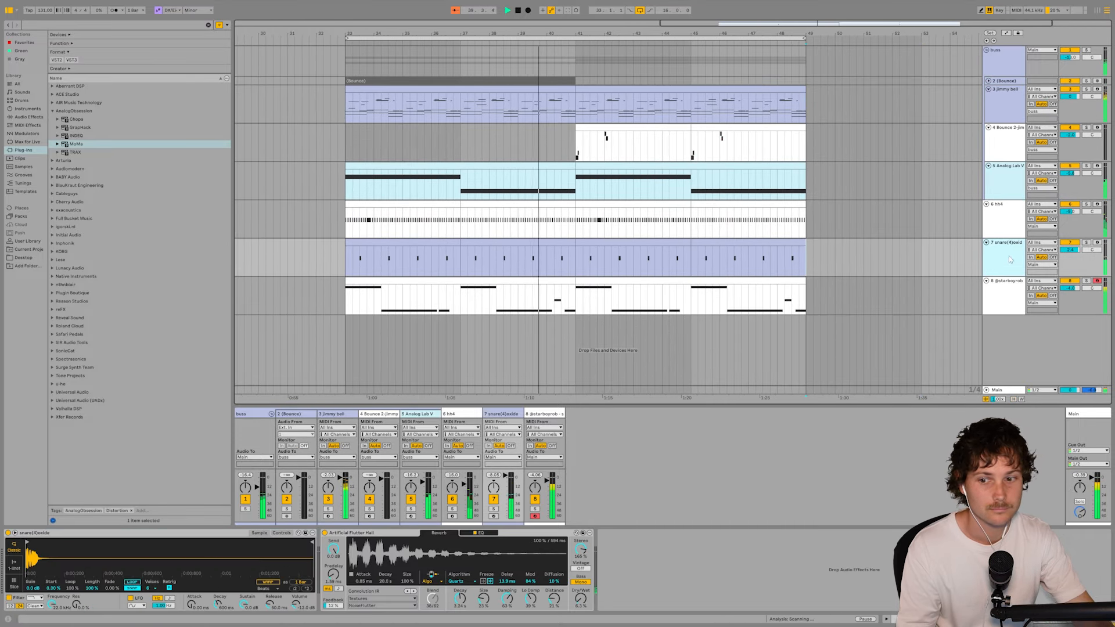
click(1009, 307)
key(ctrl+shift+t)
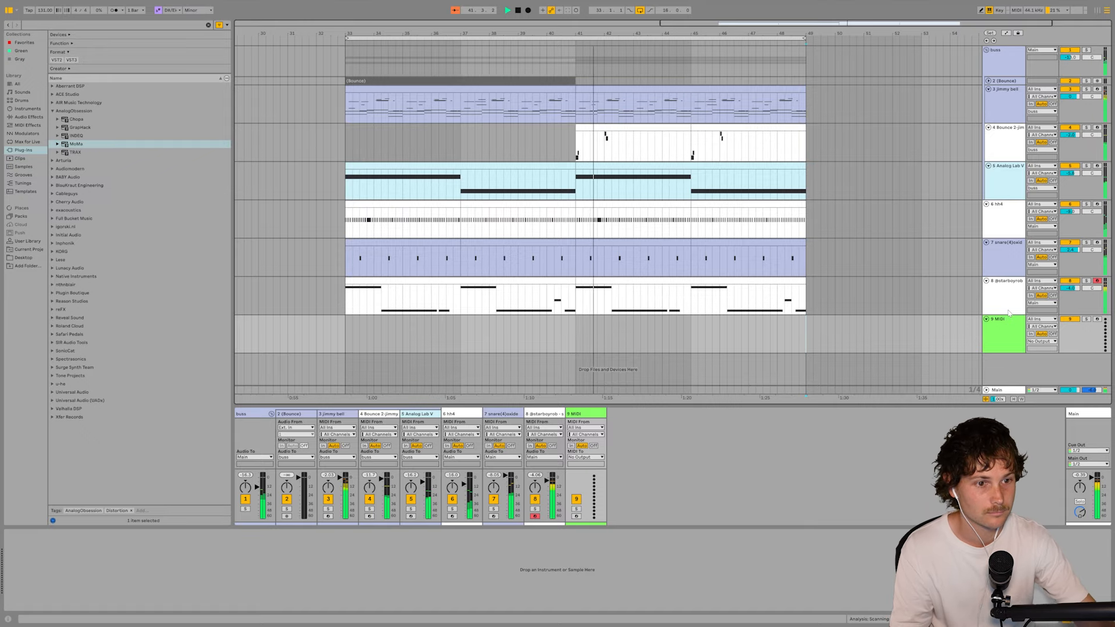
right_click(1007, 338)
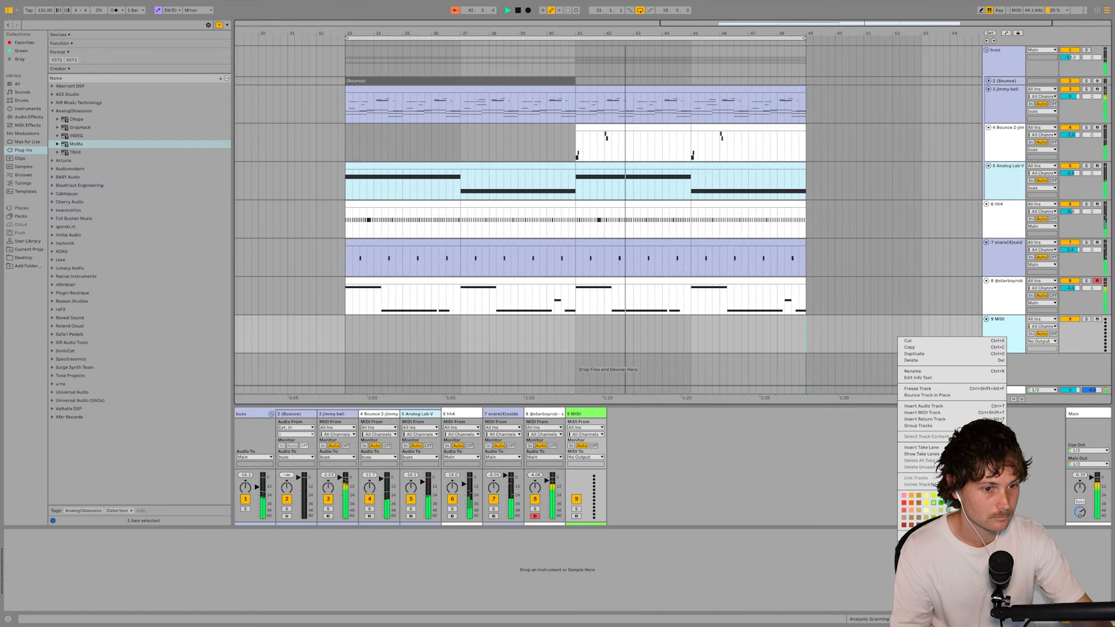
click(987, 414)
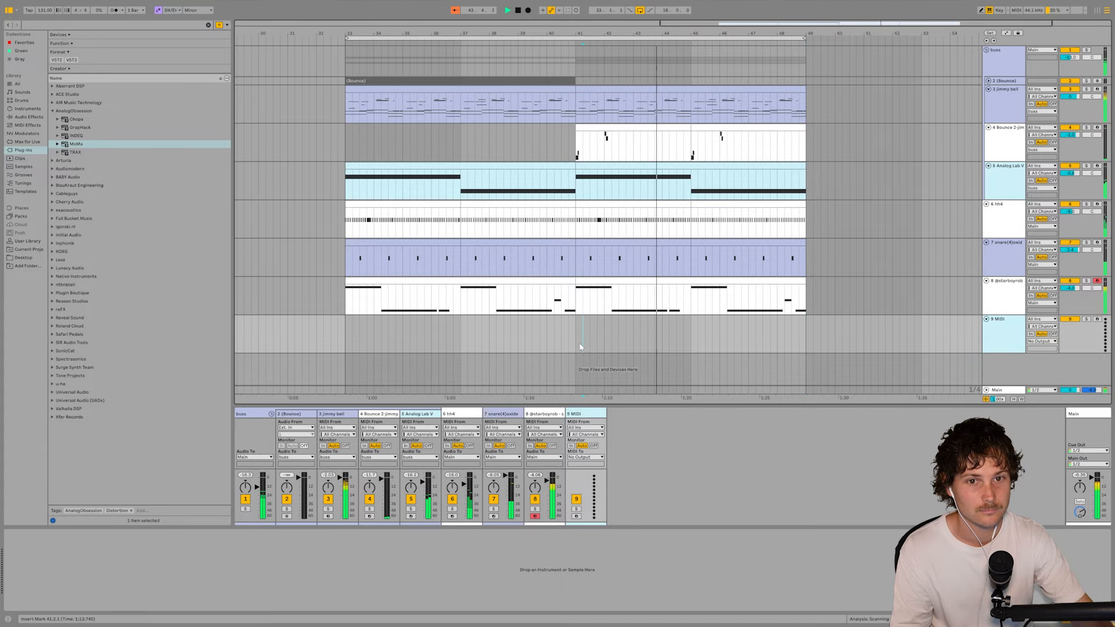
- Repeat the high notes of the Bounce 2 part from bars 42 and 46 at bars 44 and 48
drag(605, 148, 633, 152)
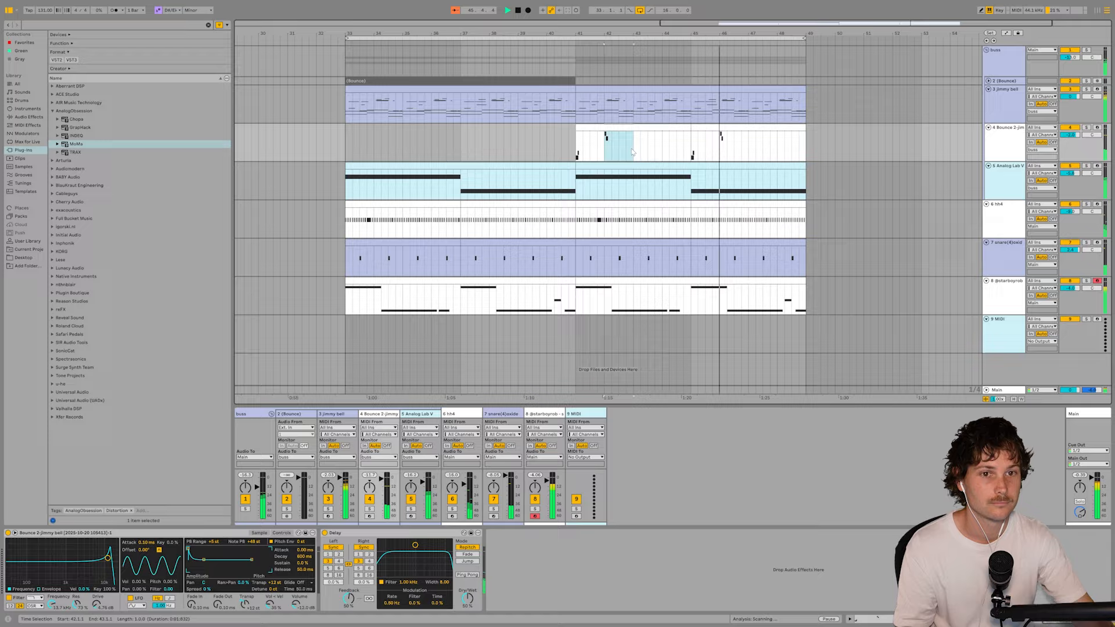
drag(720, 152, 741, 152)
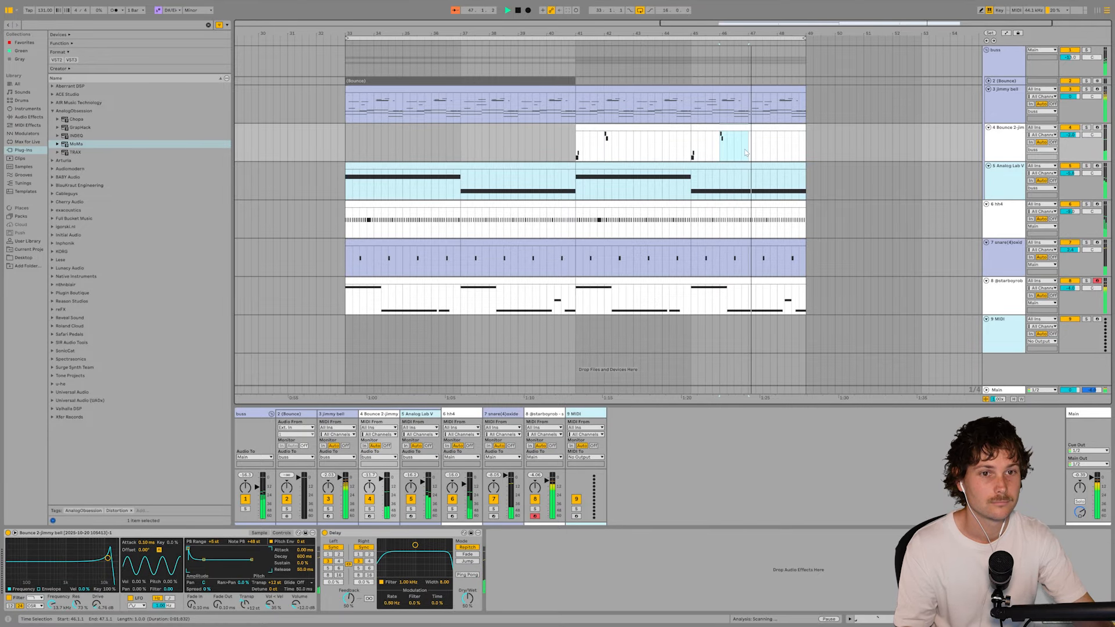
shift+click(775, 154)
key(ctrl+d)
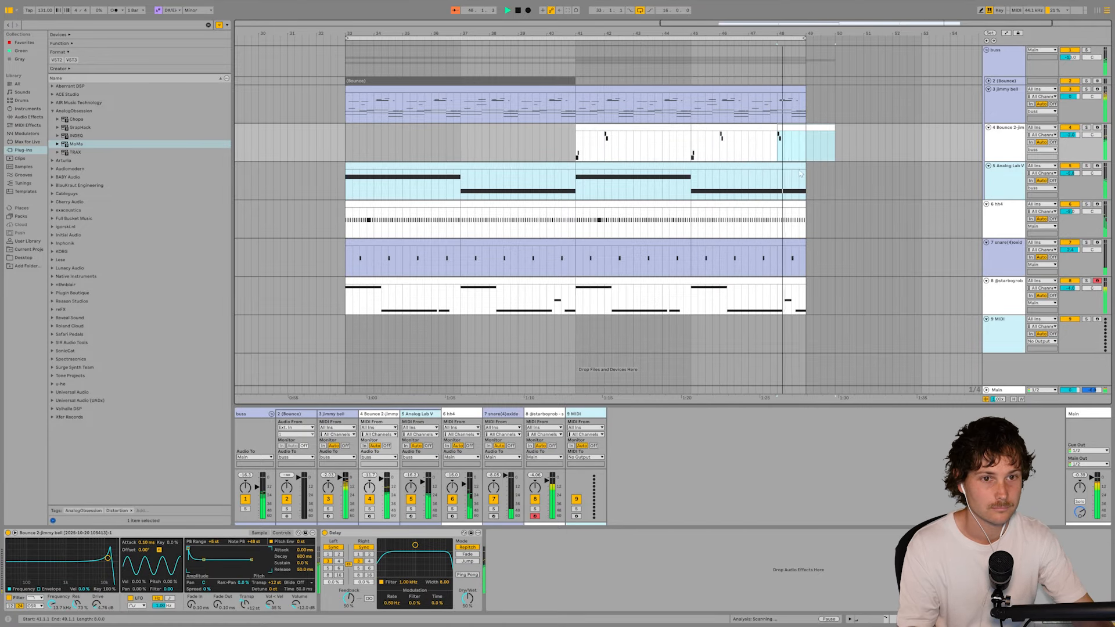
key(Tab)
key(Tab)
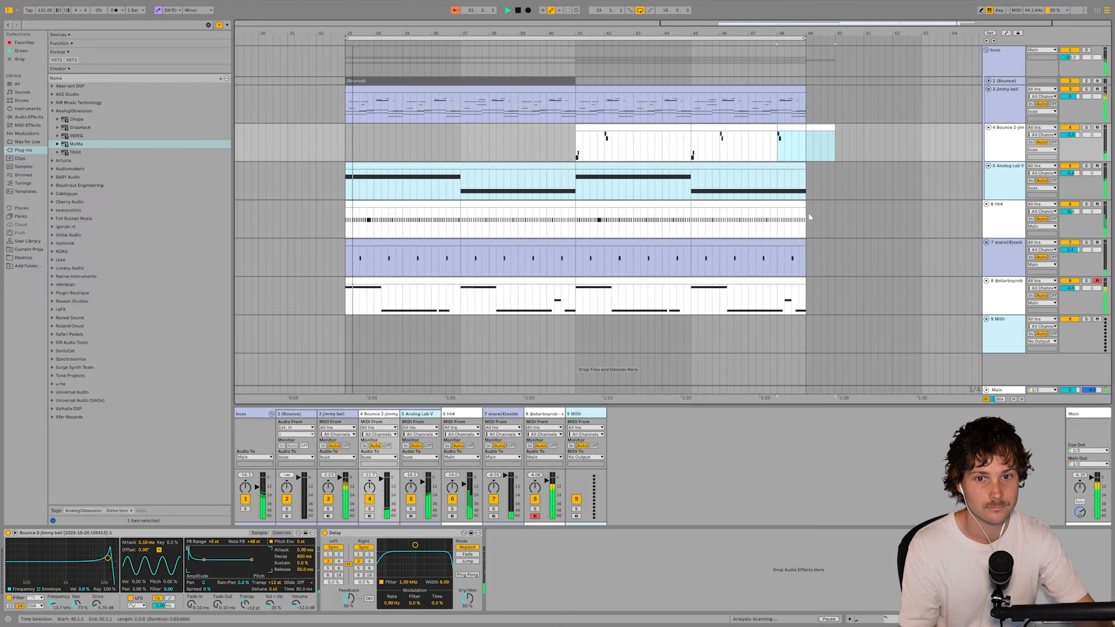
key(ctrl+z)
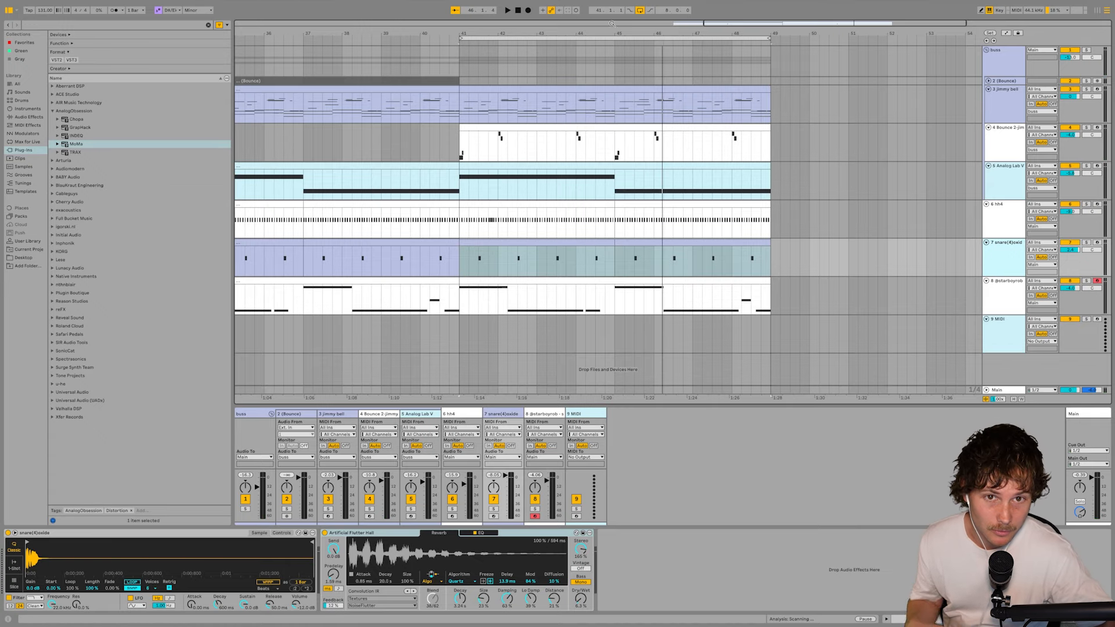
- Open the jimmy bell clip at bars 41 to 49 and examine its notes, velocities and available MIDI generators
double_click(592, 89)
scroll(210, 378, down, 3)
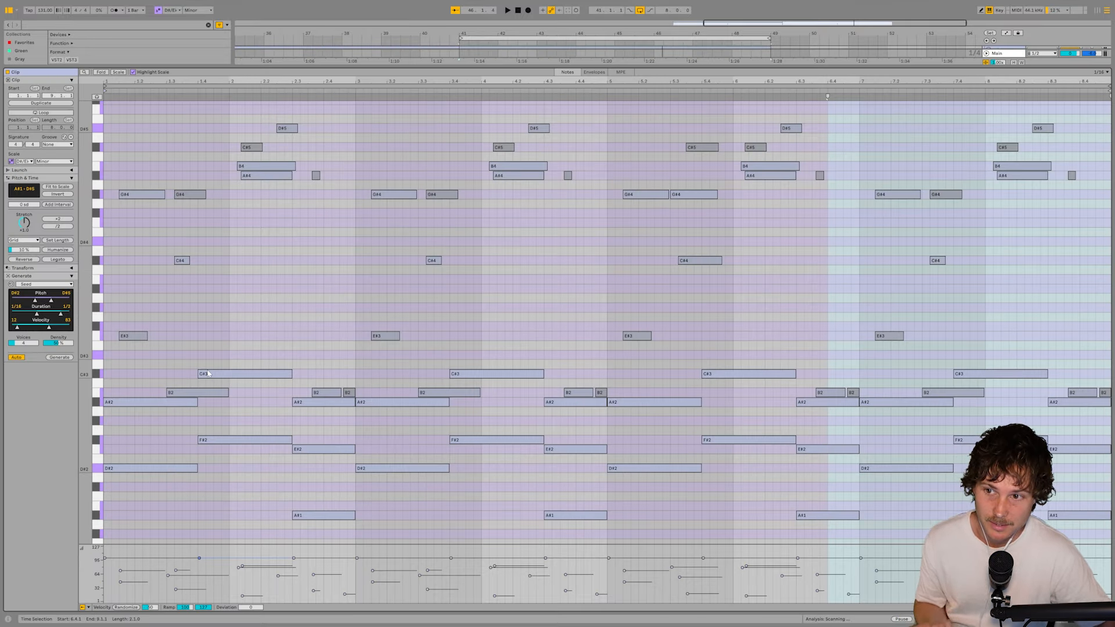
click(71, 276)
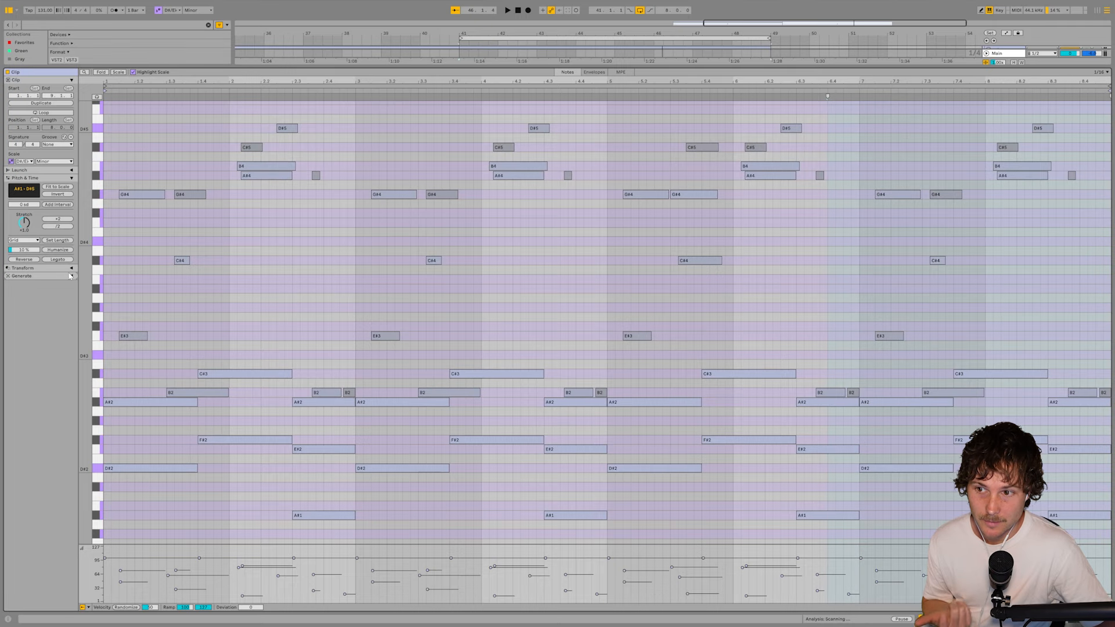
click(72, 277)
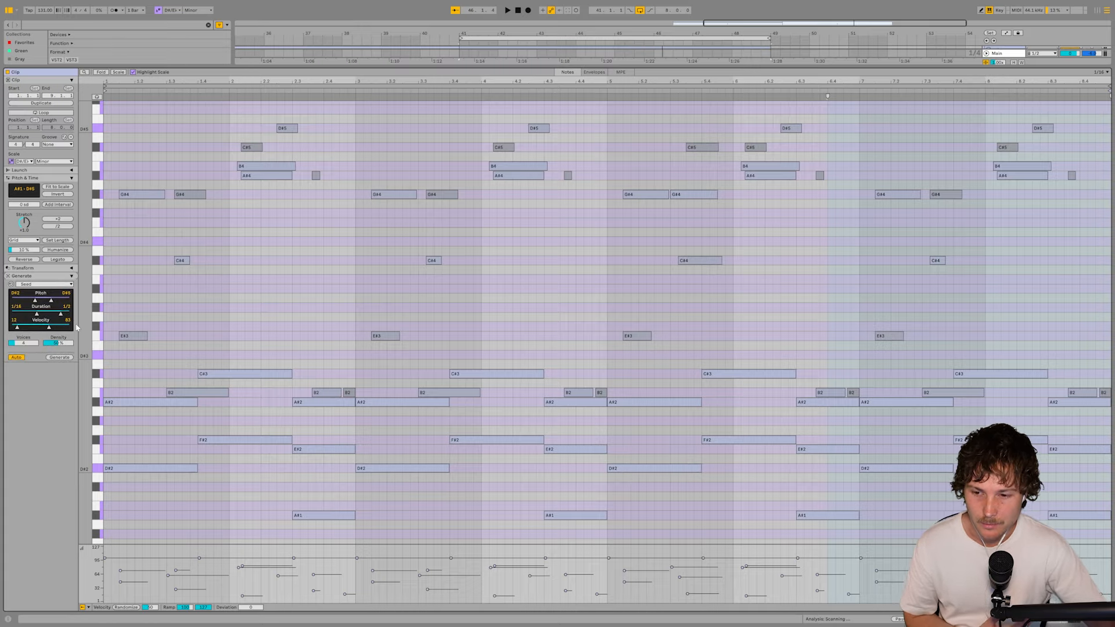
drag(184, 570, 184, 593)
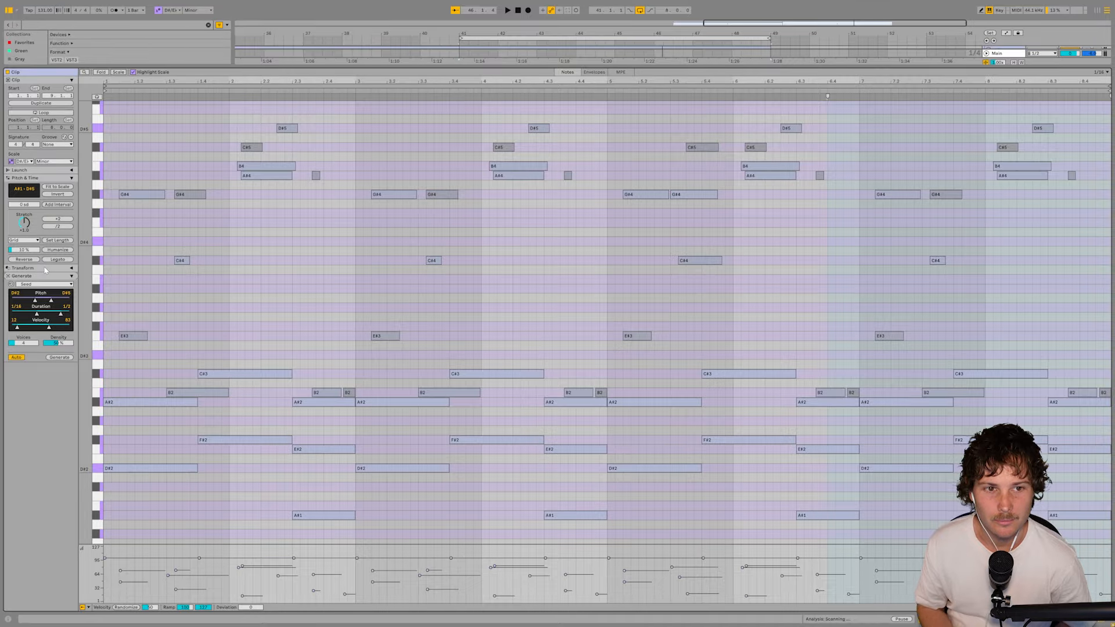
click(44, 284)
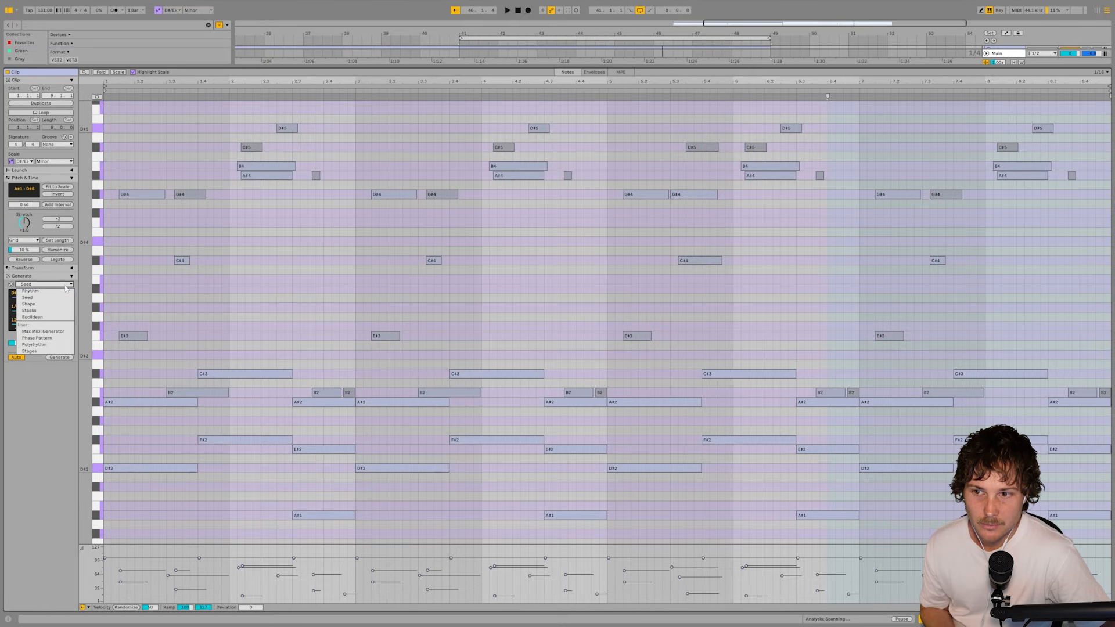
click(65, 286)
scroll(416, 301, down, 2)
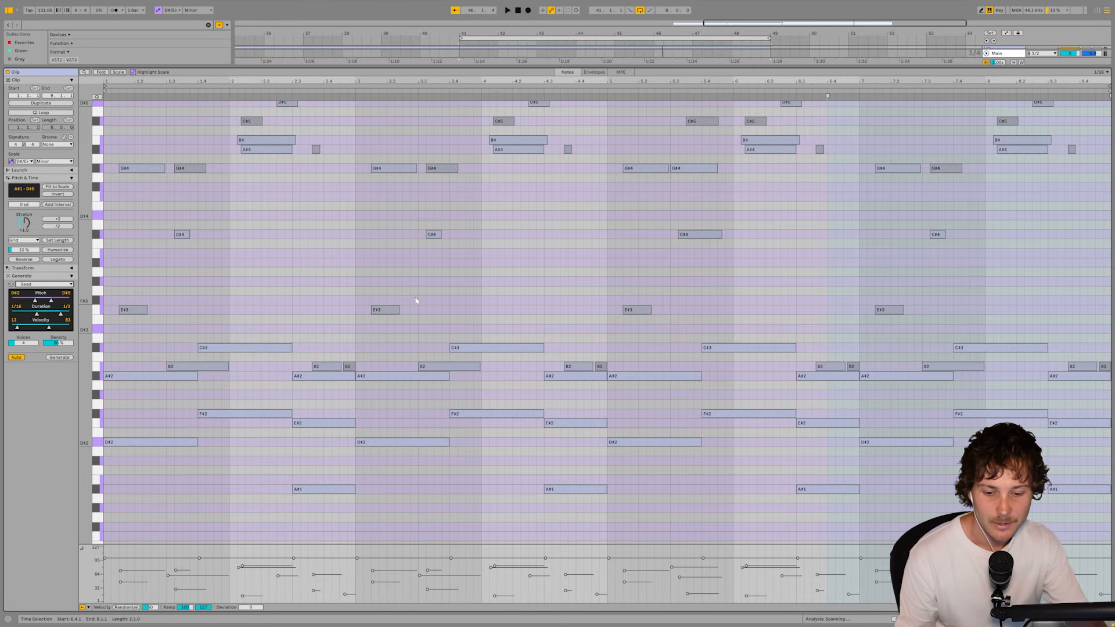